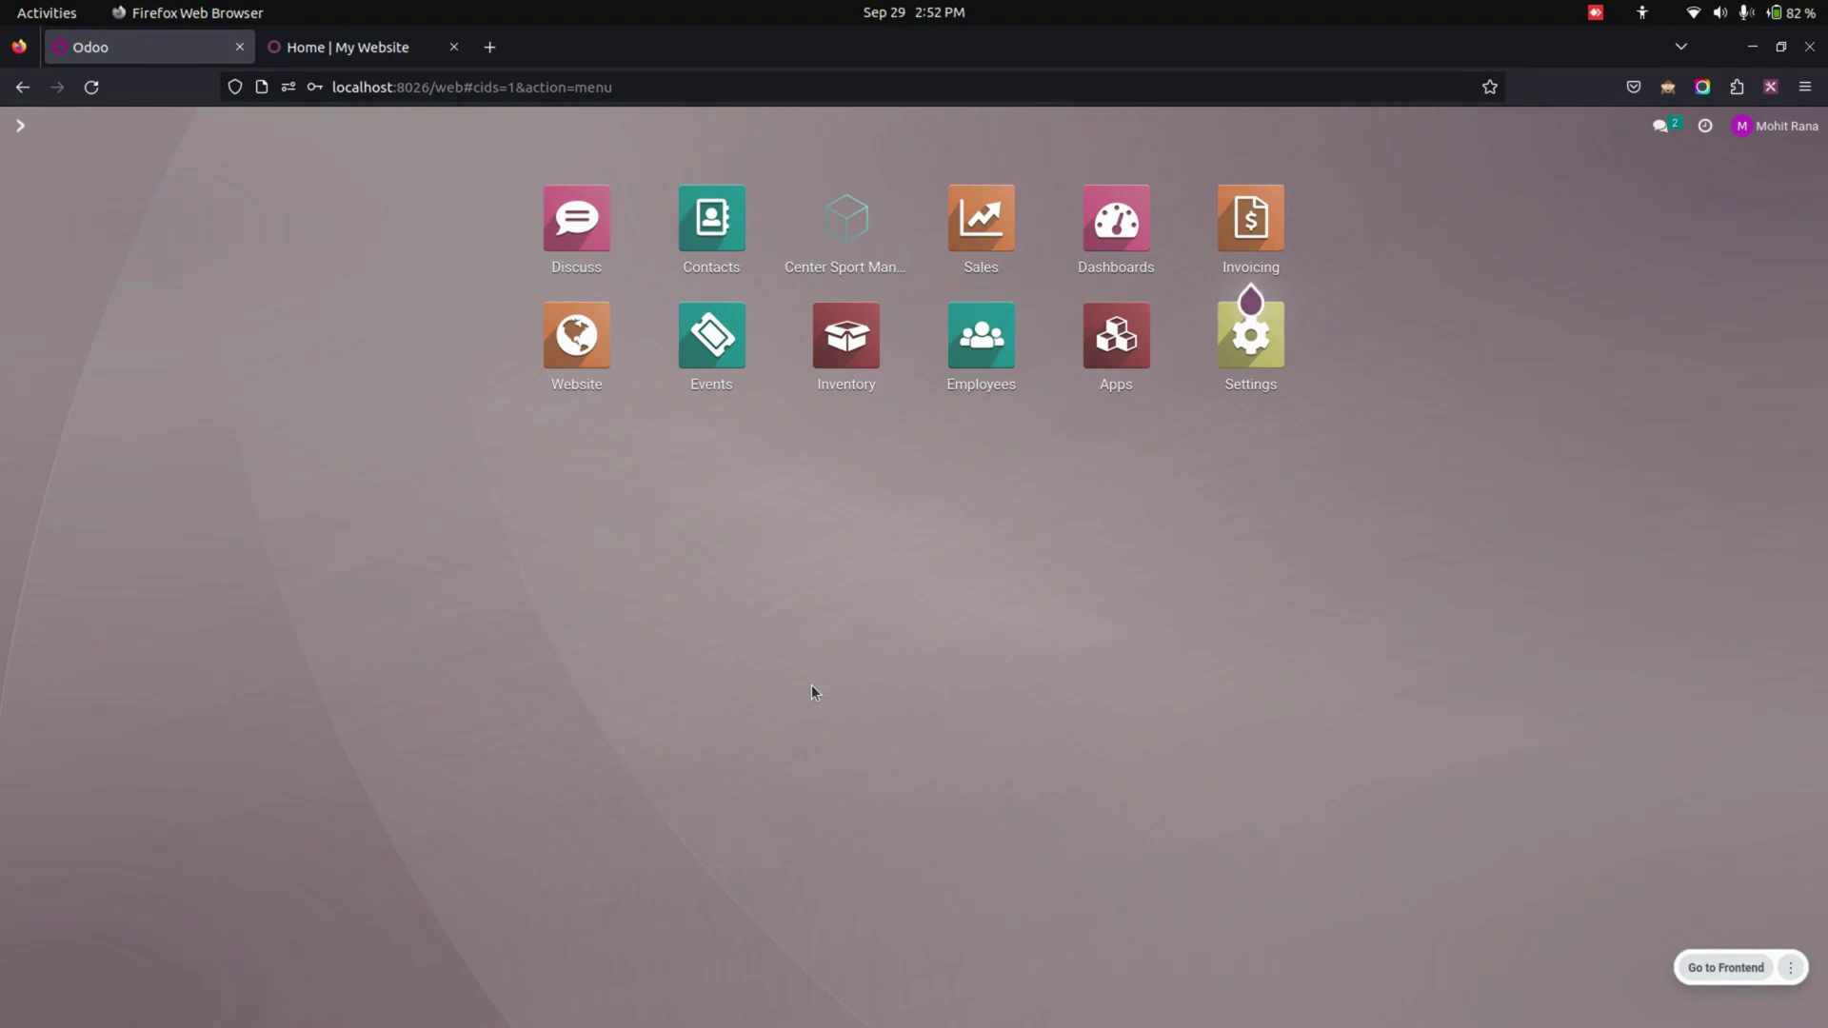
- Open Center Sport Management and review the admission registrations, students and student inquiries
left_click(838, 227)
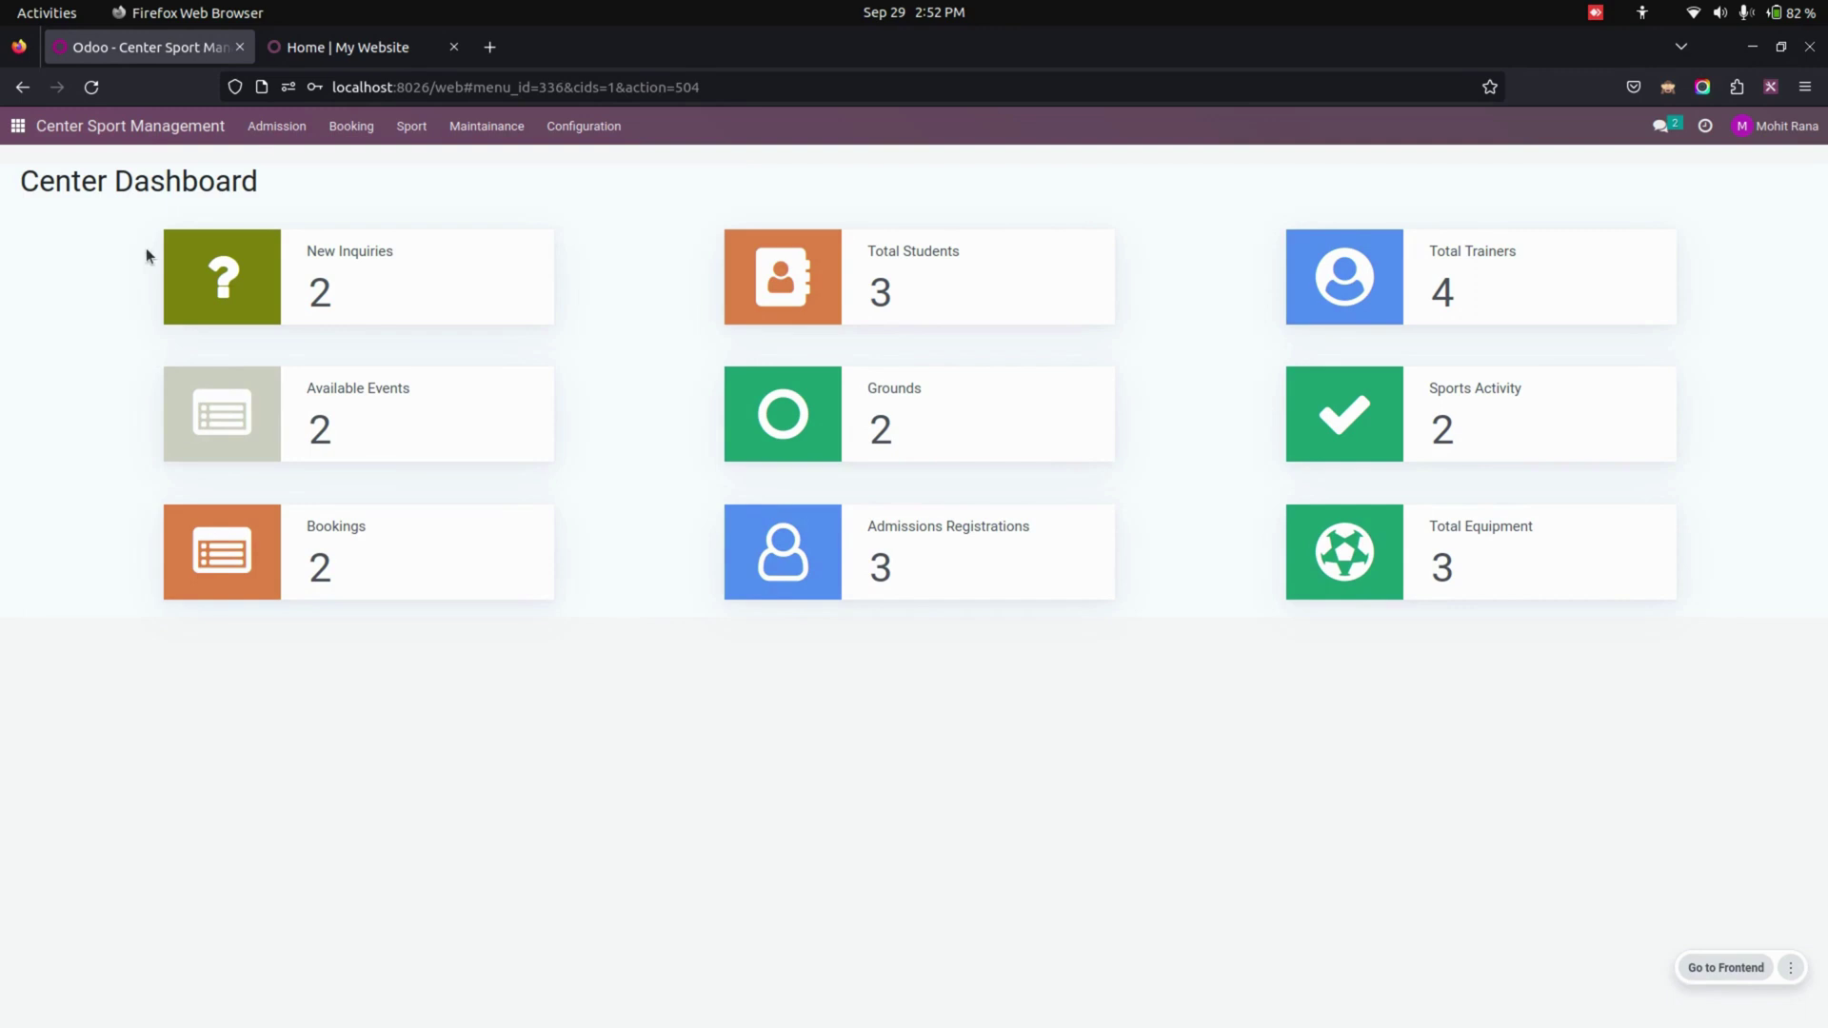
left_click(262, 137)
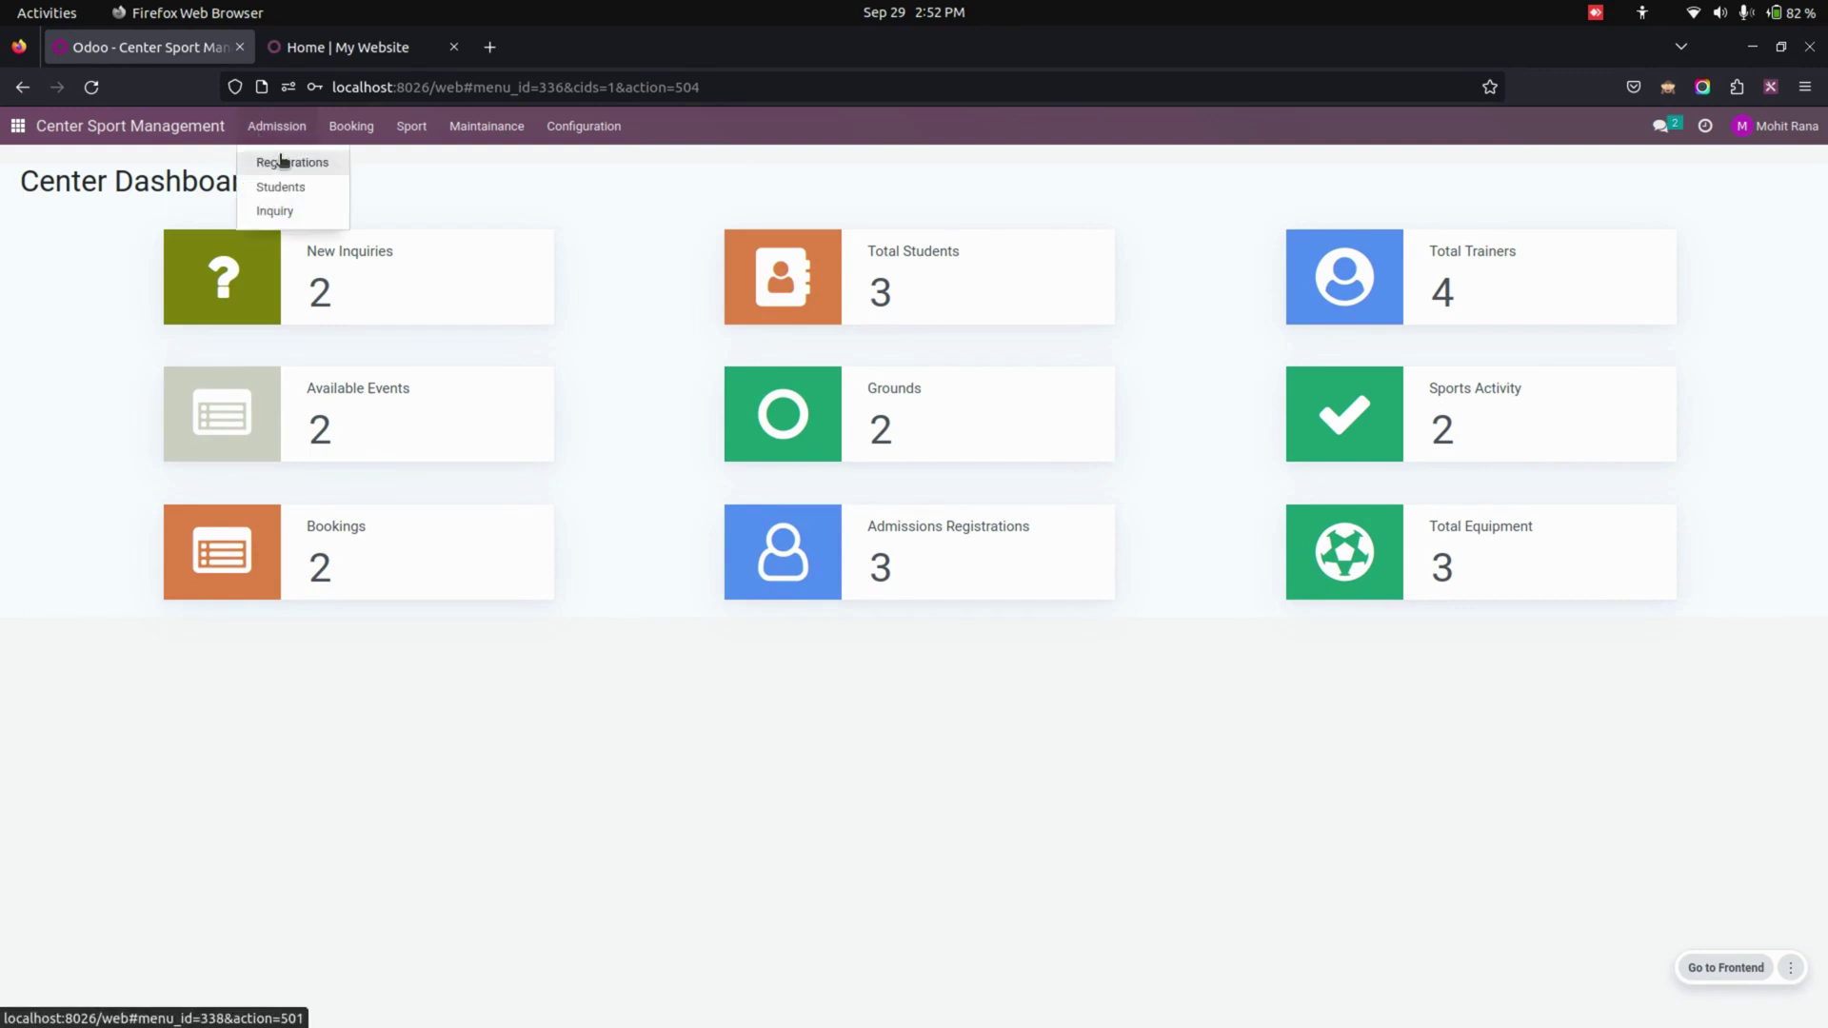
left_click(281, 160)
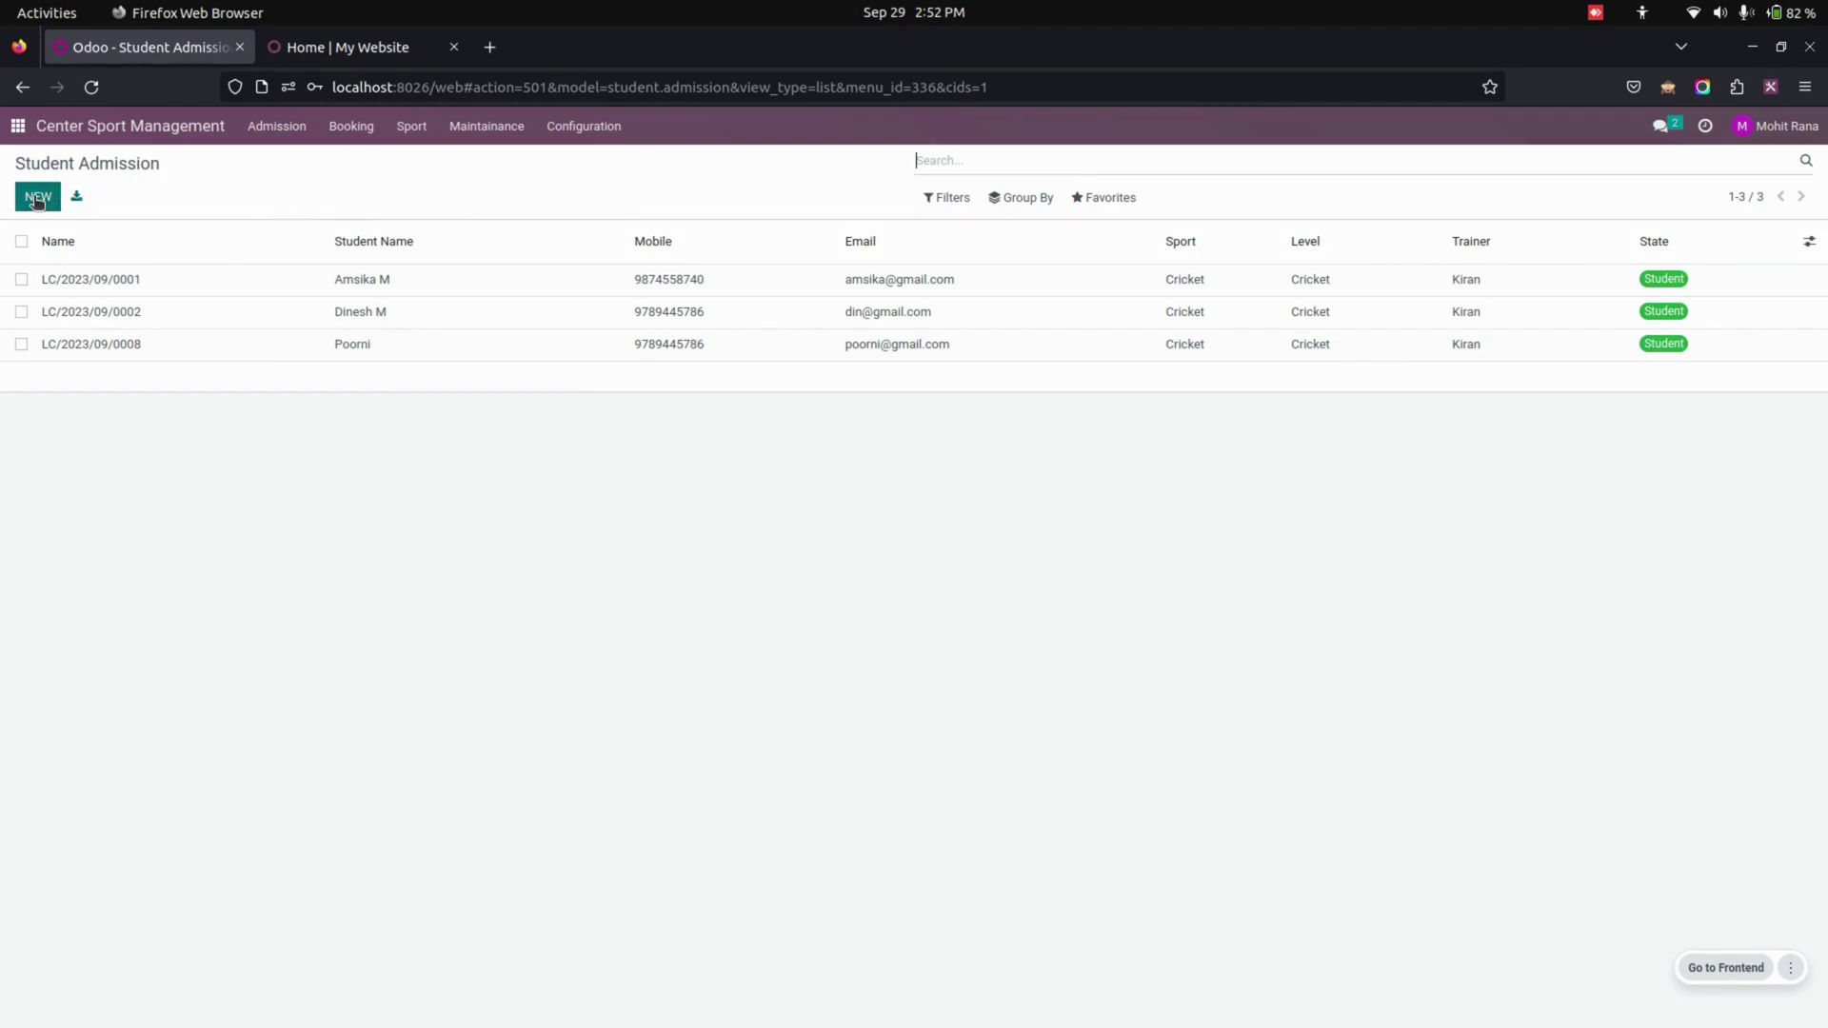
left_click(276, 127)
left_click(285, 187)
left_click(284, 126)
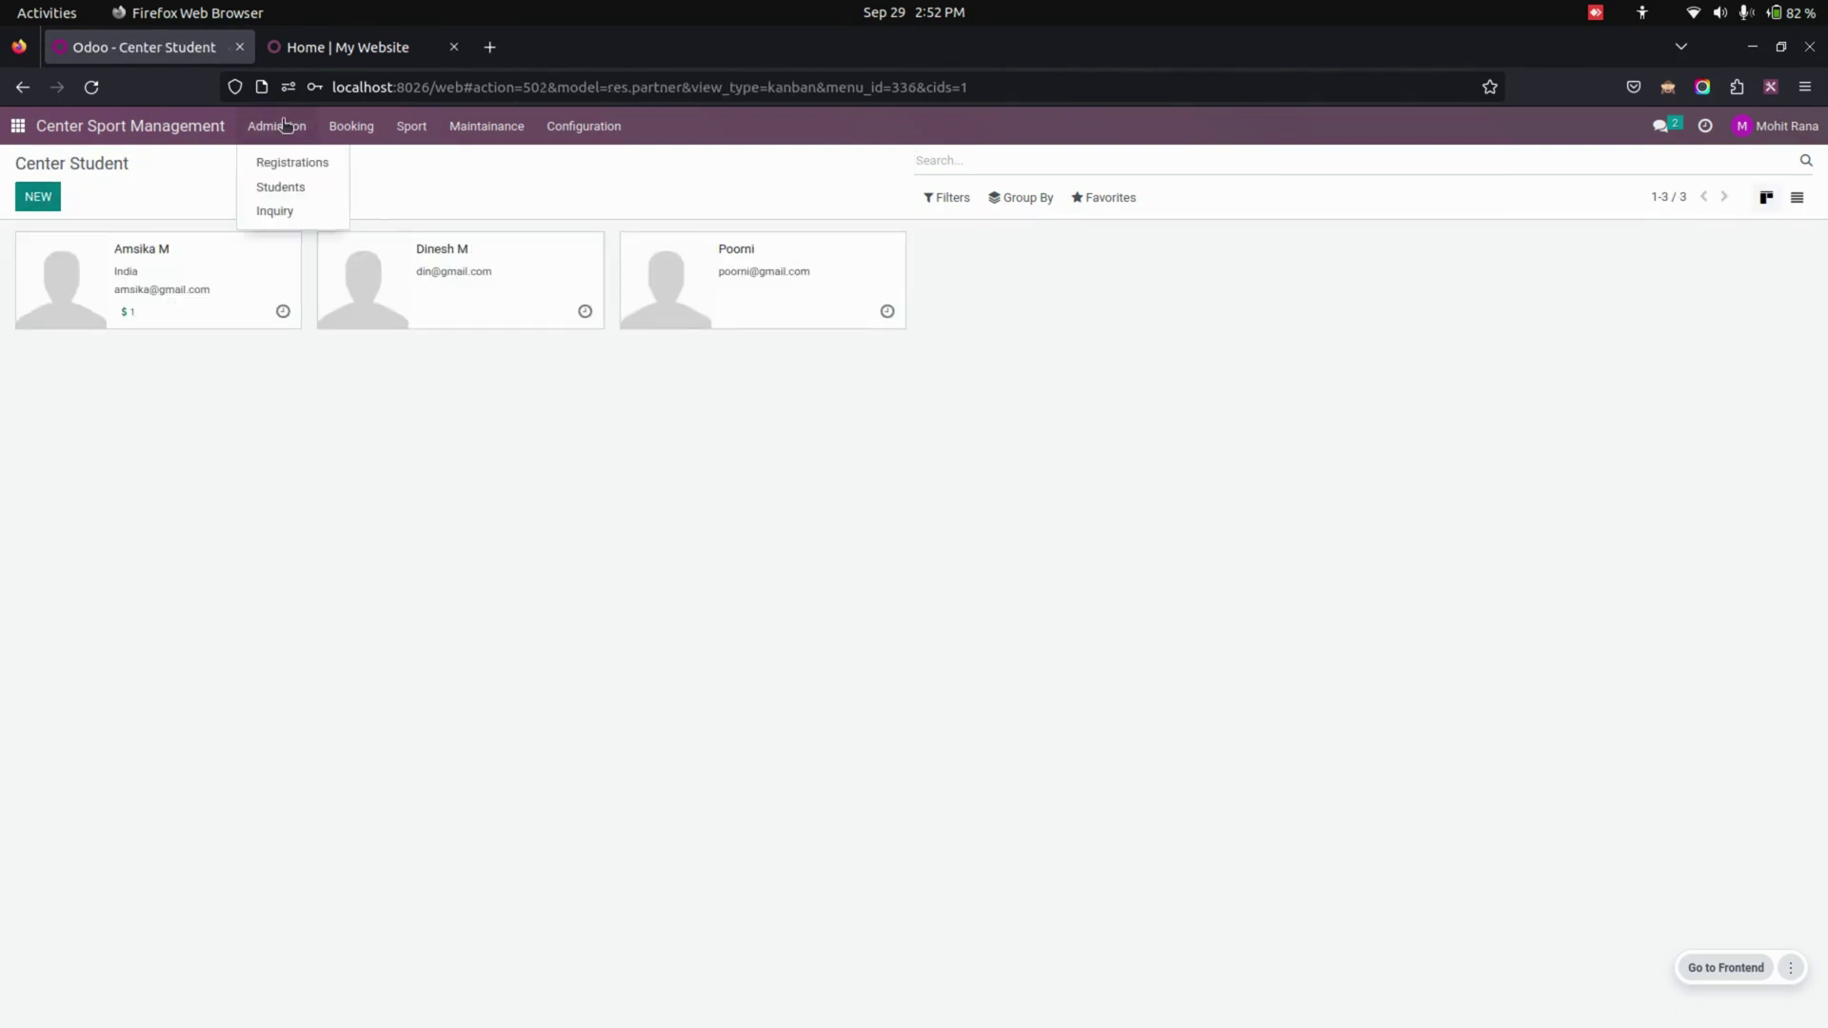
left_click(291, 209)
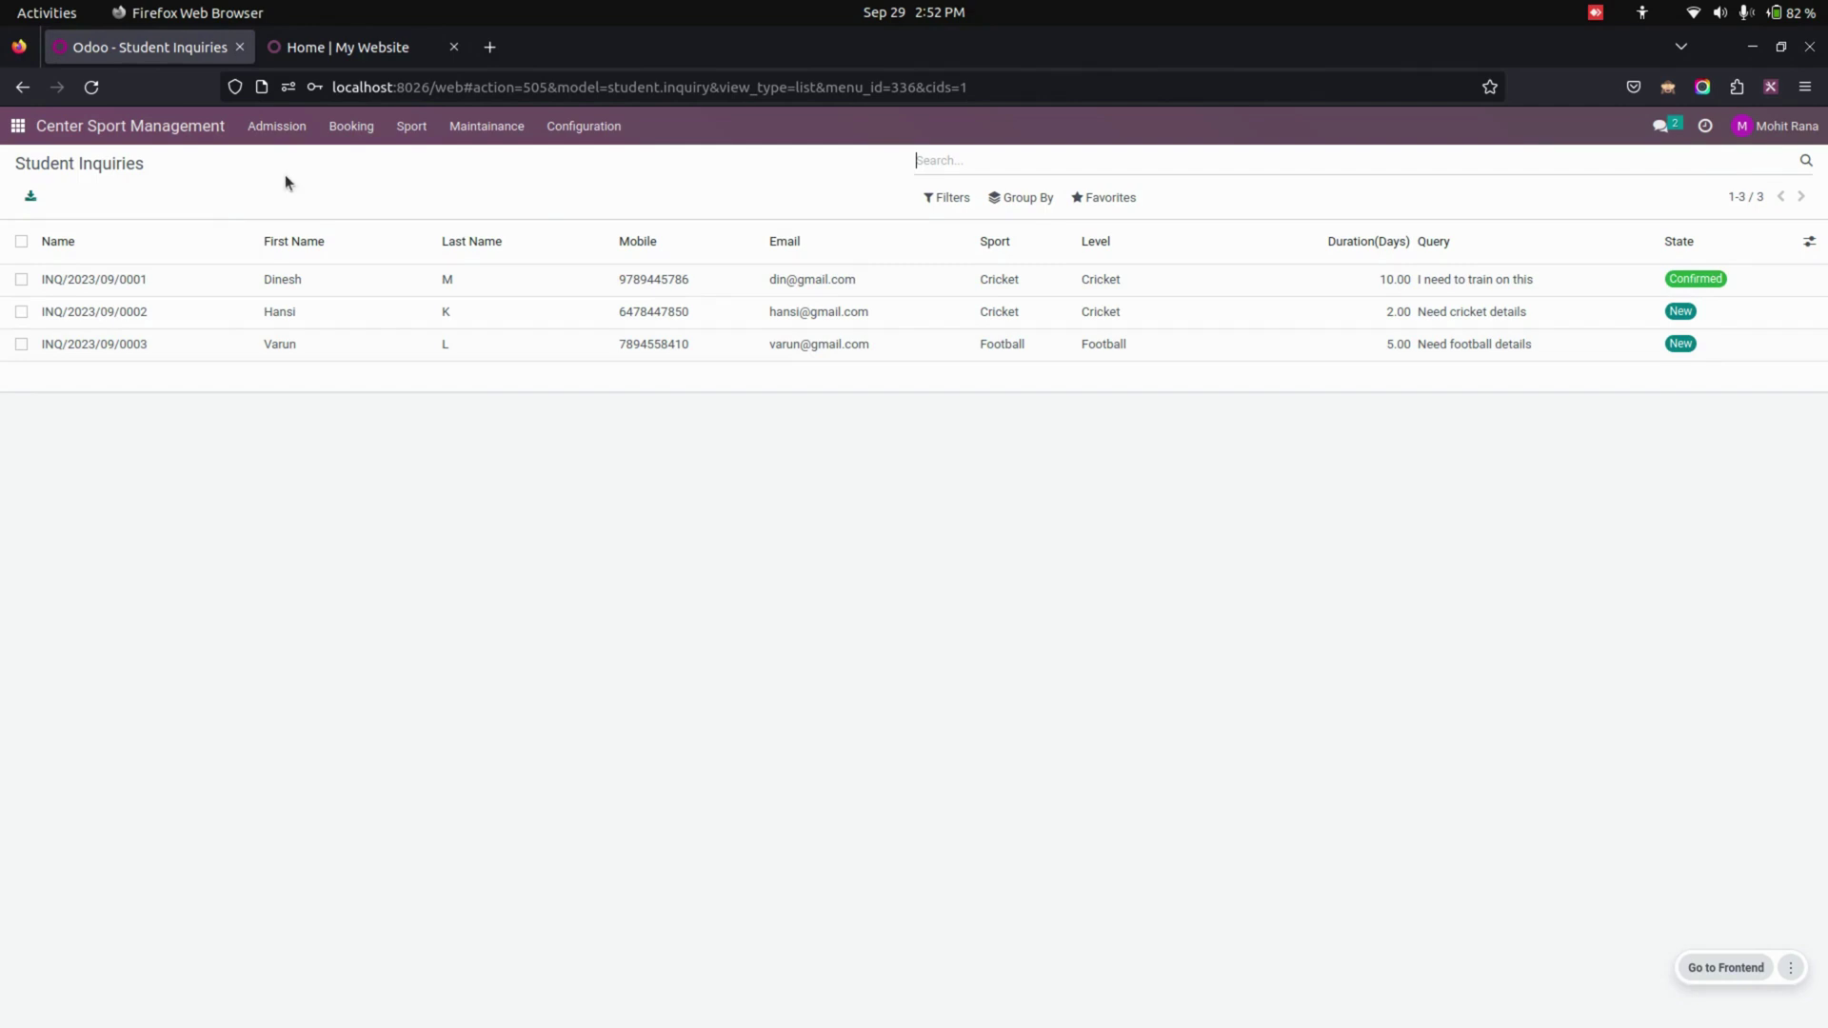
- Review the center's bookings, trainers, events and maintenance equipment
left_click(367, 130)
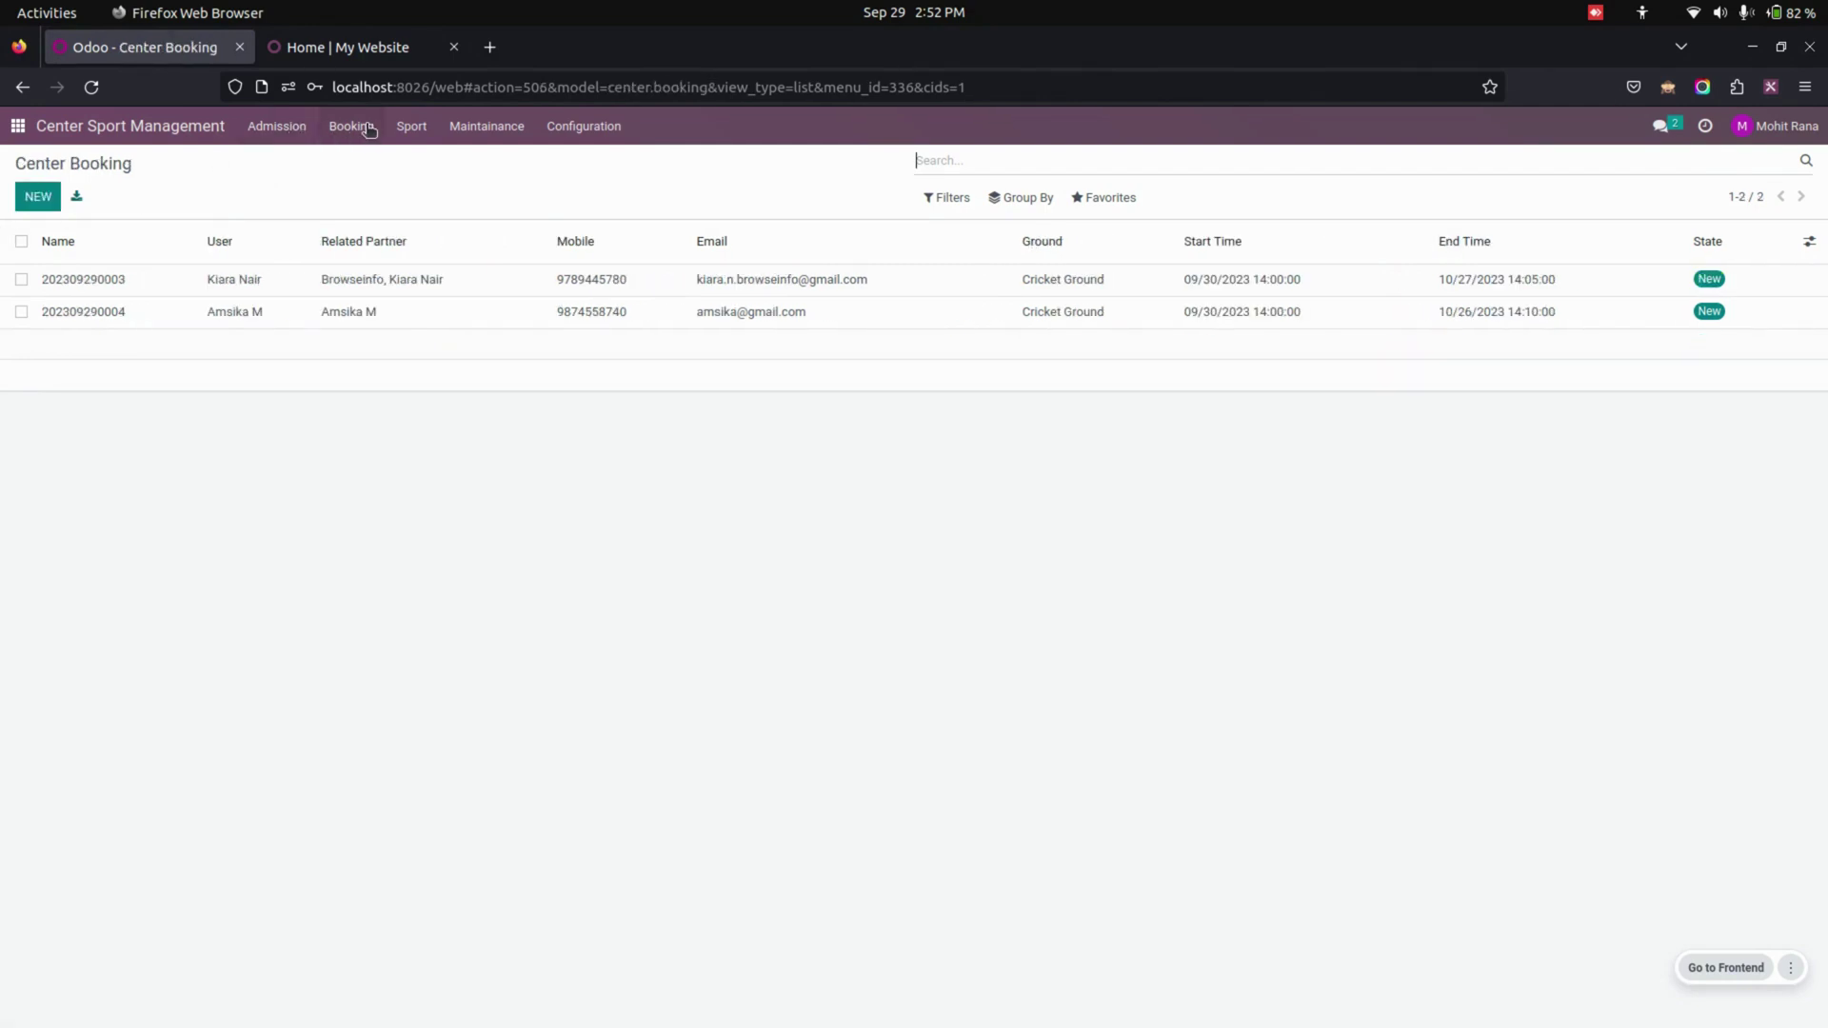
left_click(422, 131)
left_click(427, 161)
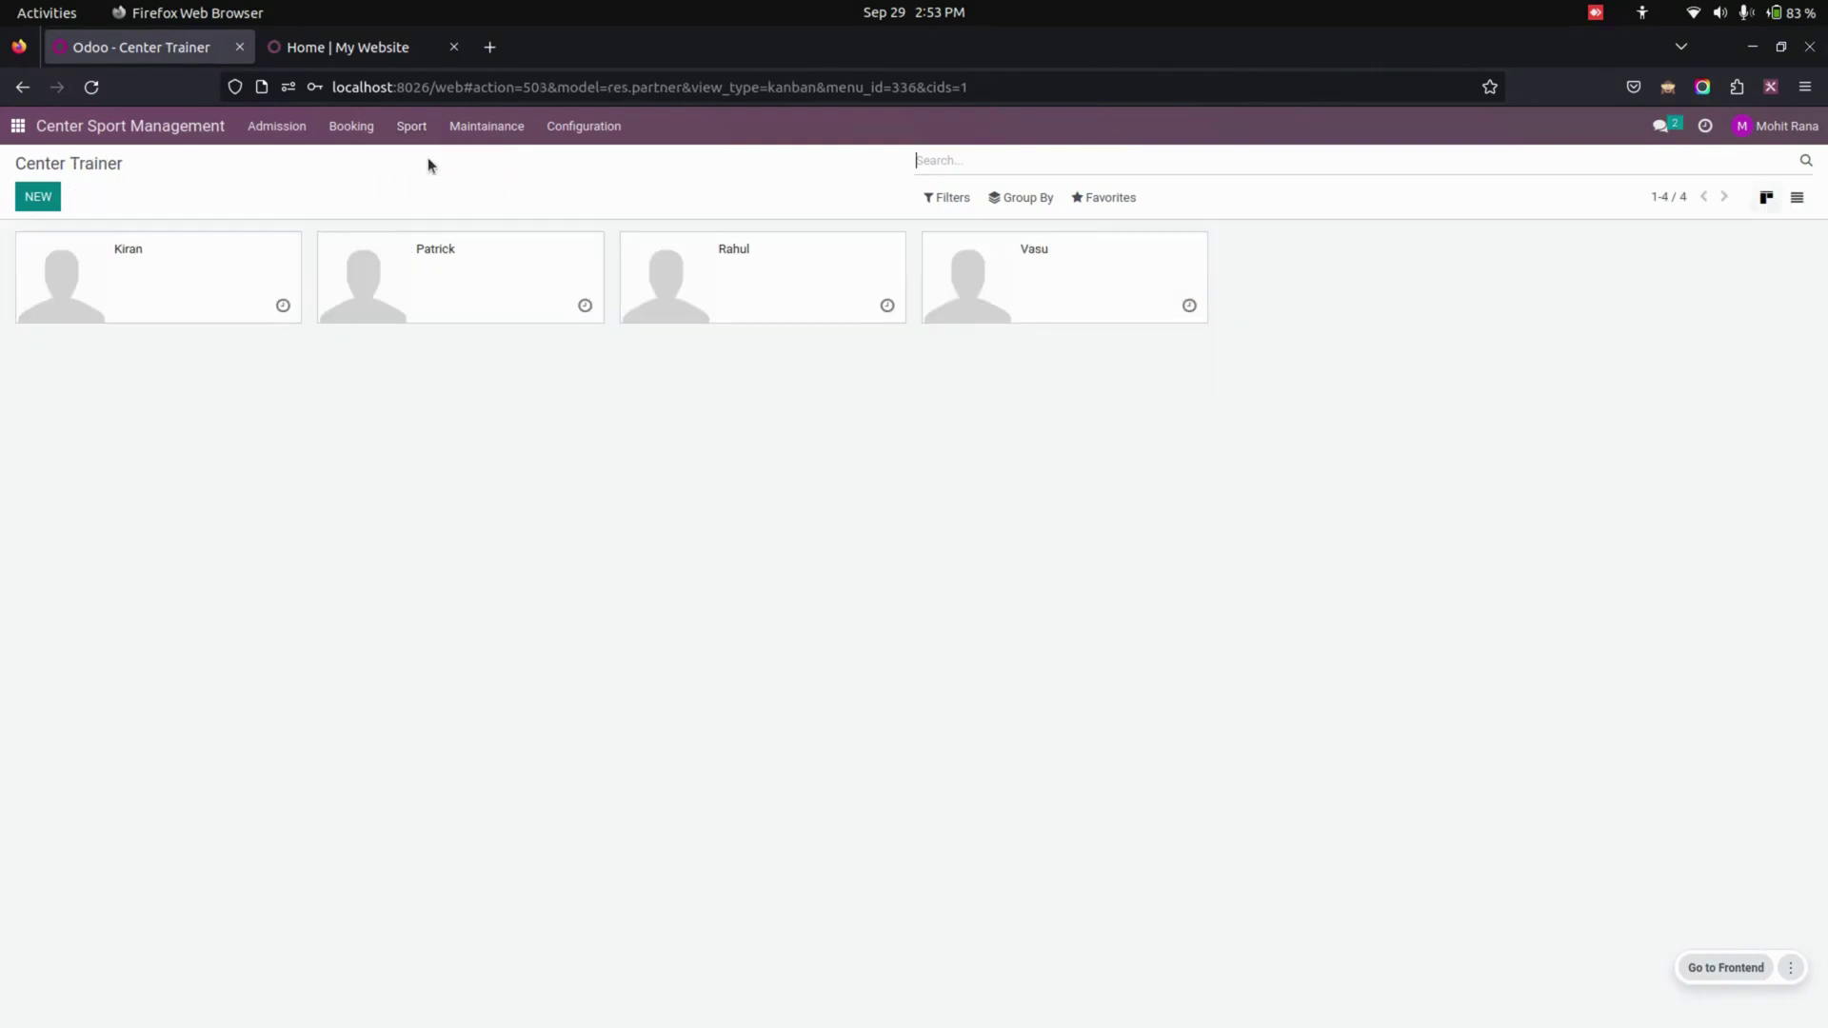
left_click(411, 128)
left_click(420, 185)
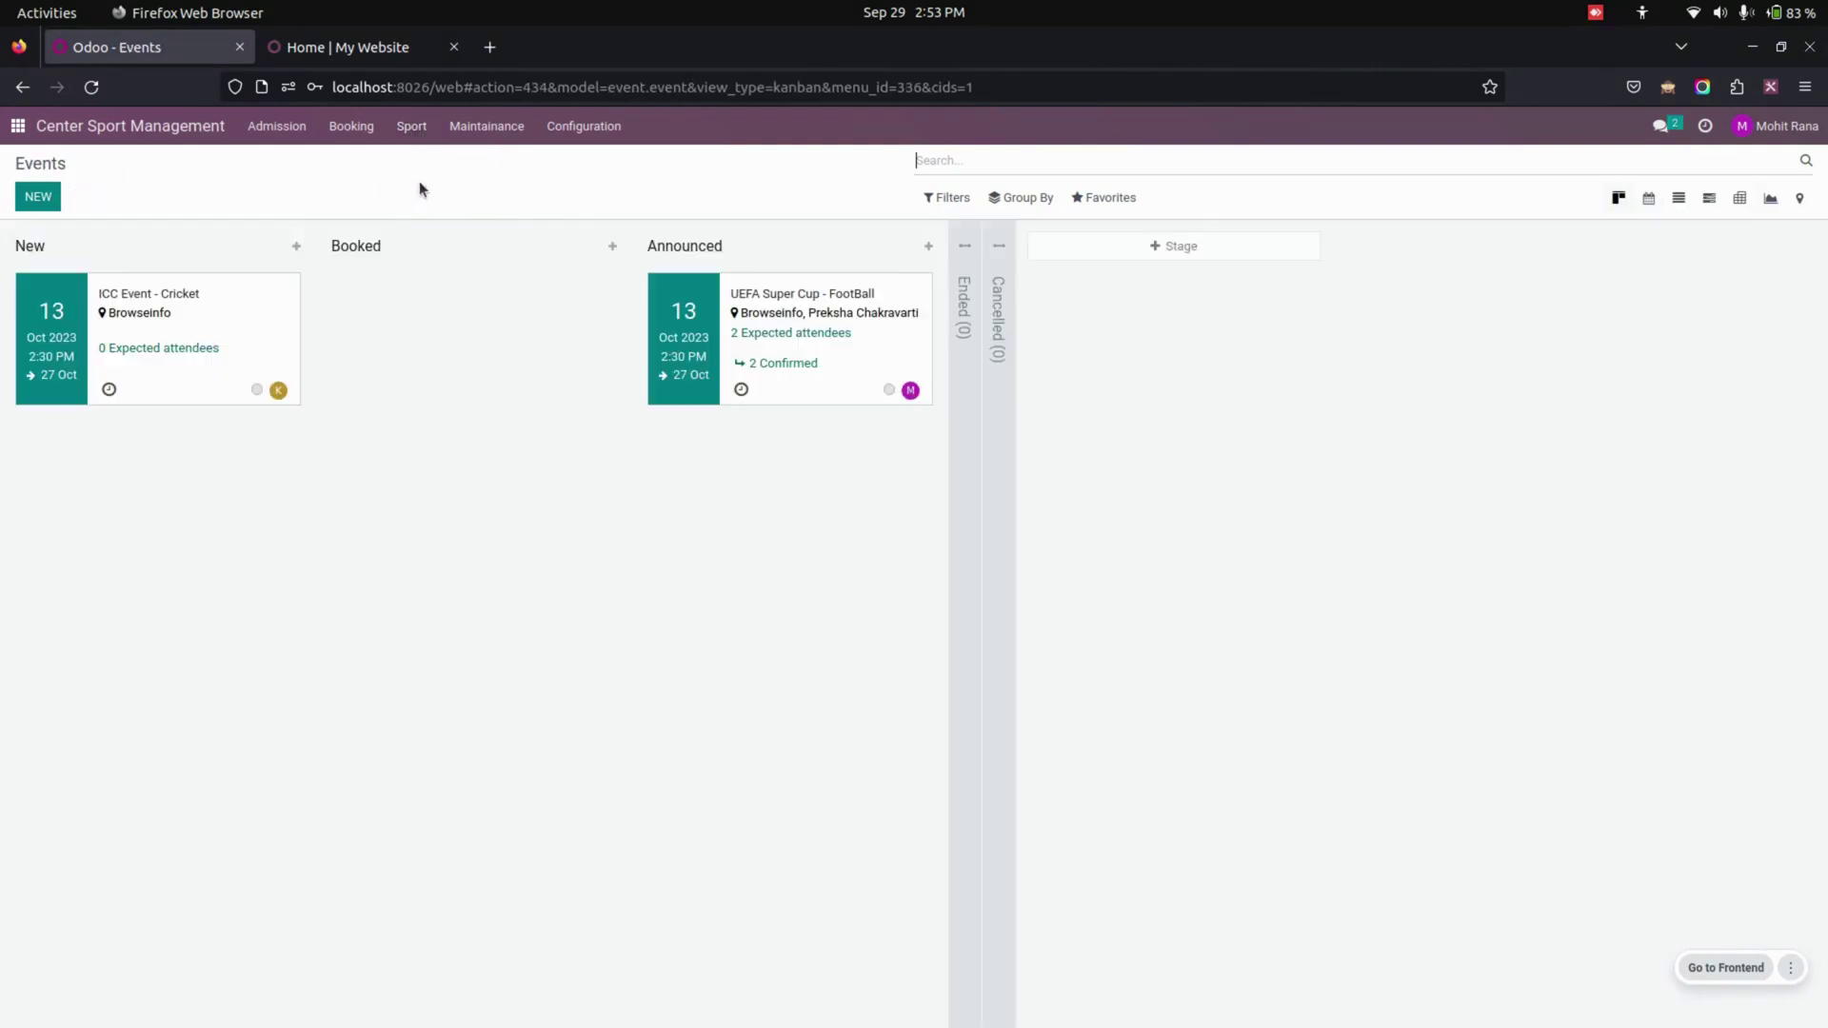
left_click(481, 128)
left_click(481, 158)
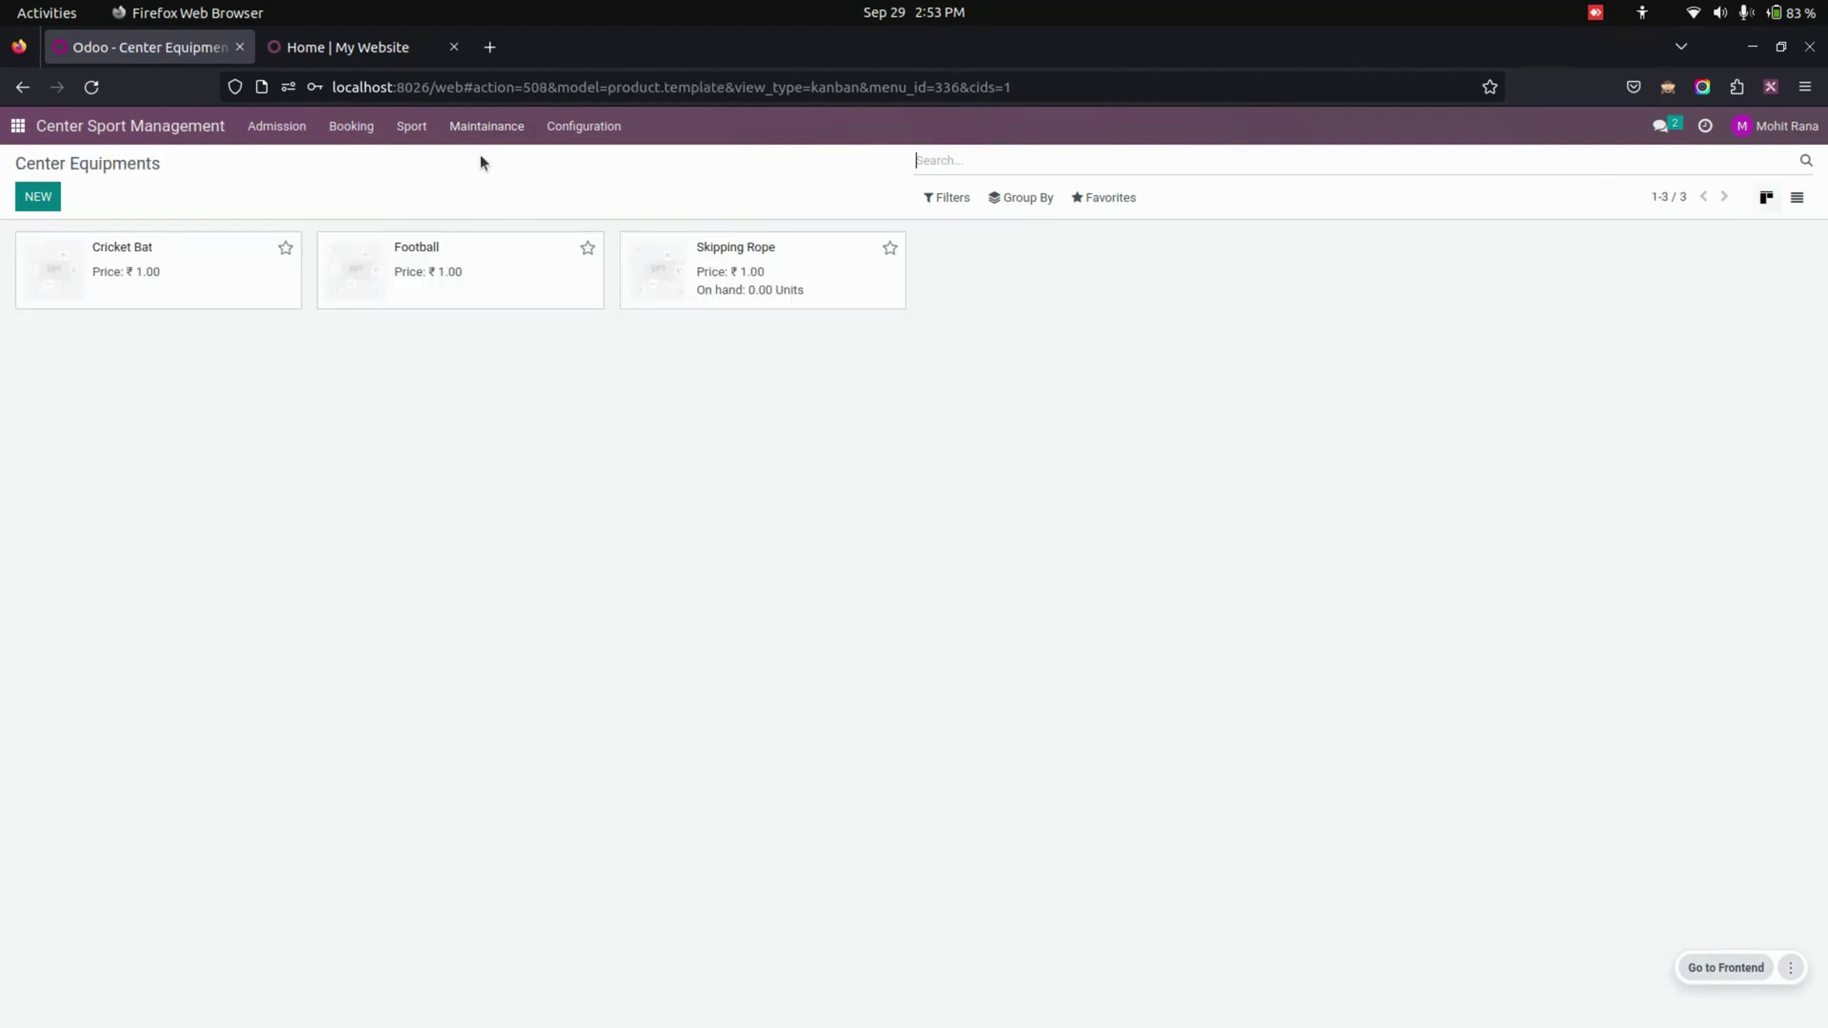
- Review the configured center sports, center spaces and the Cricket Certificate, and return to the student registrations
left_click(591, 125)
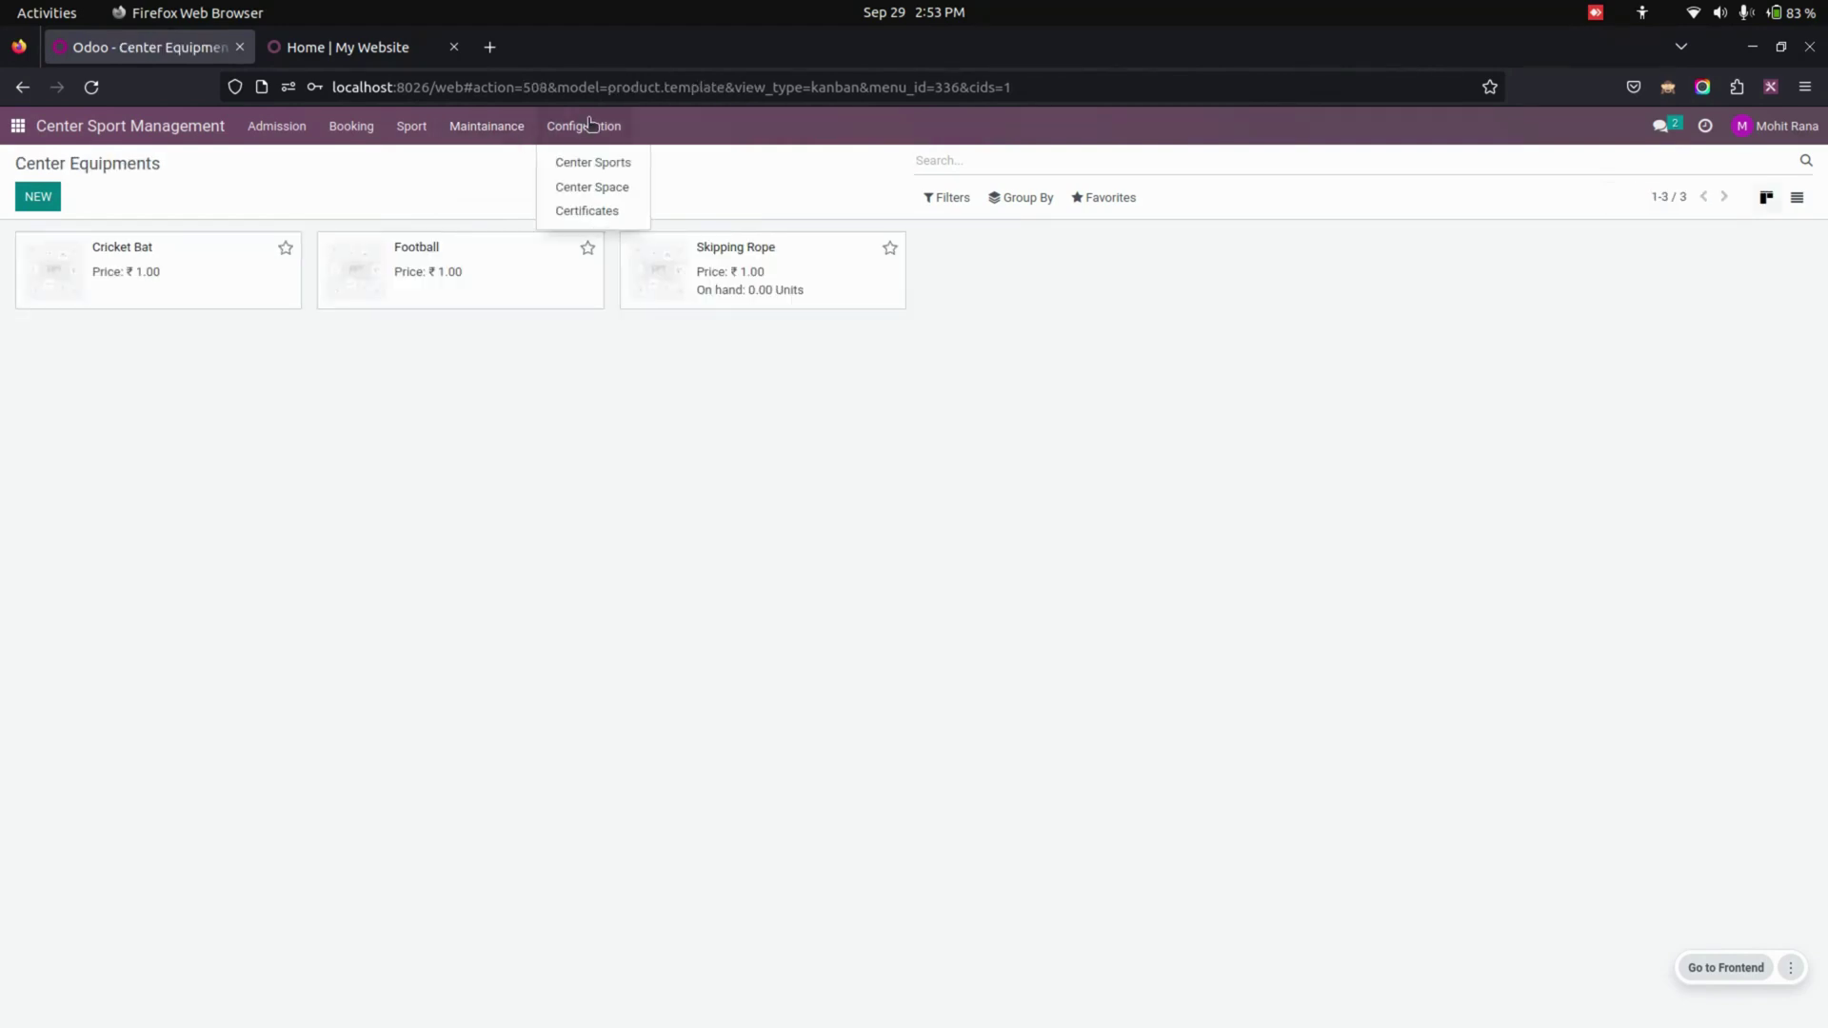
left_click(601, 168)
left_click(591, 126)
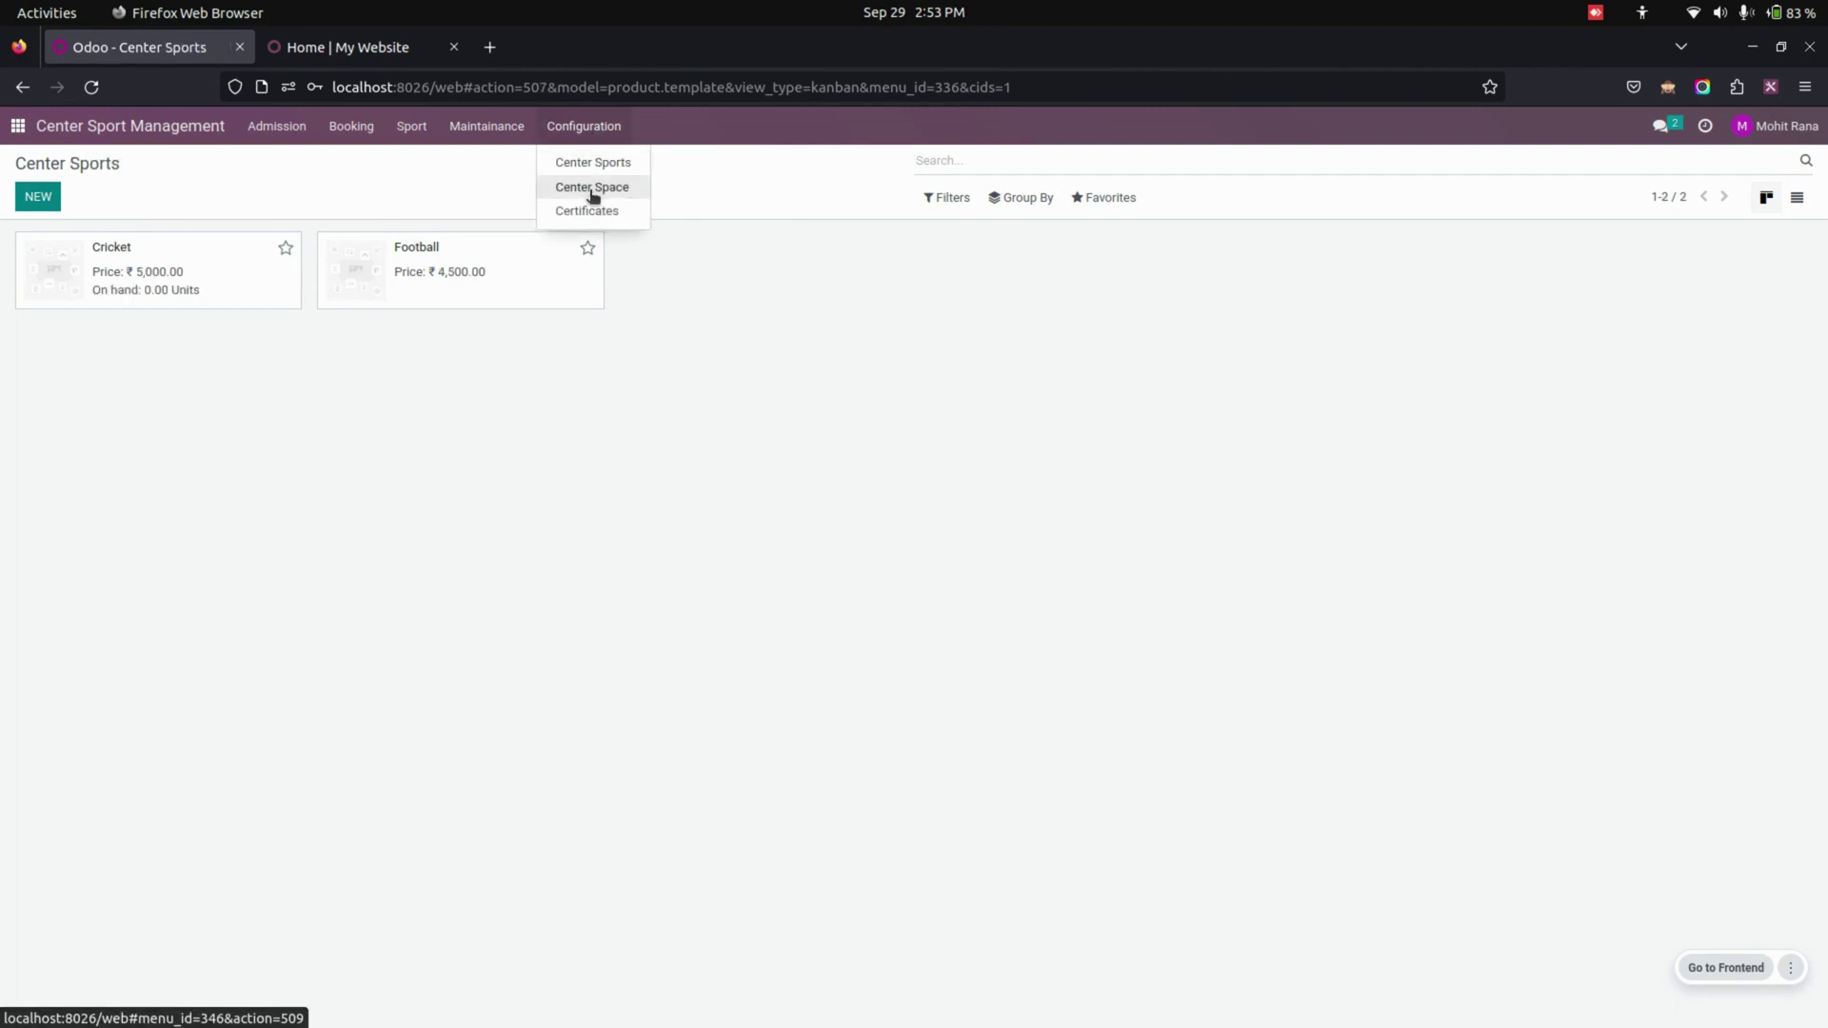
left_click(591, 190)
left_click(587, 125)
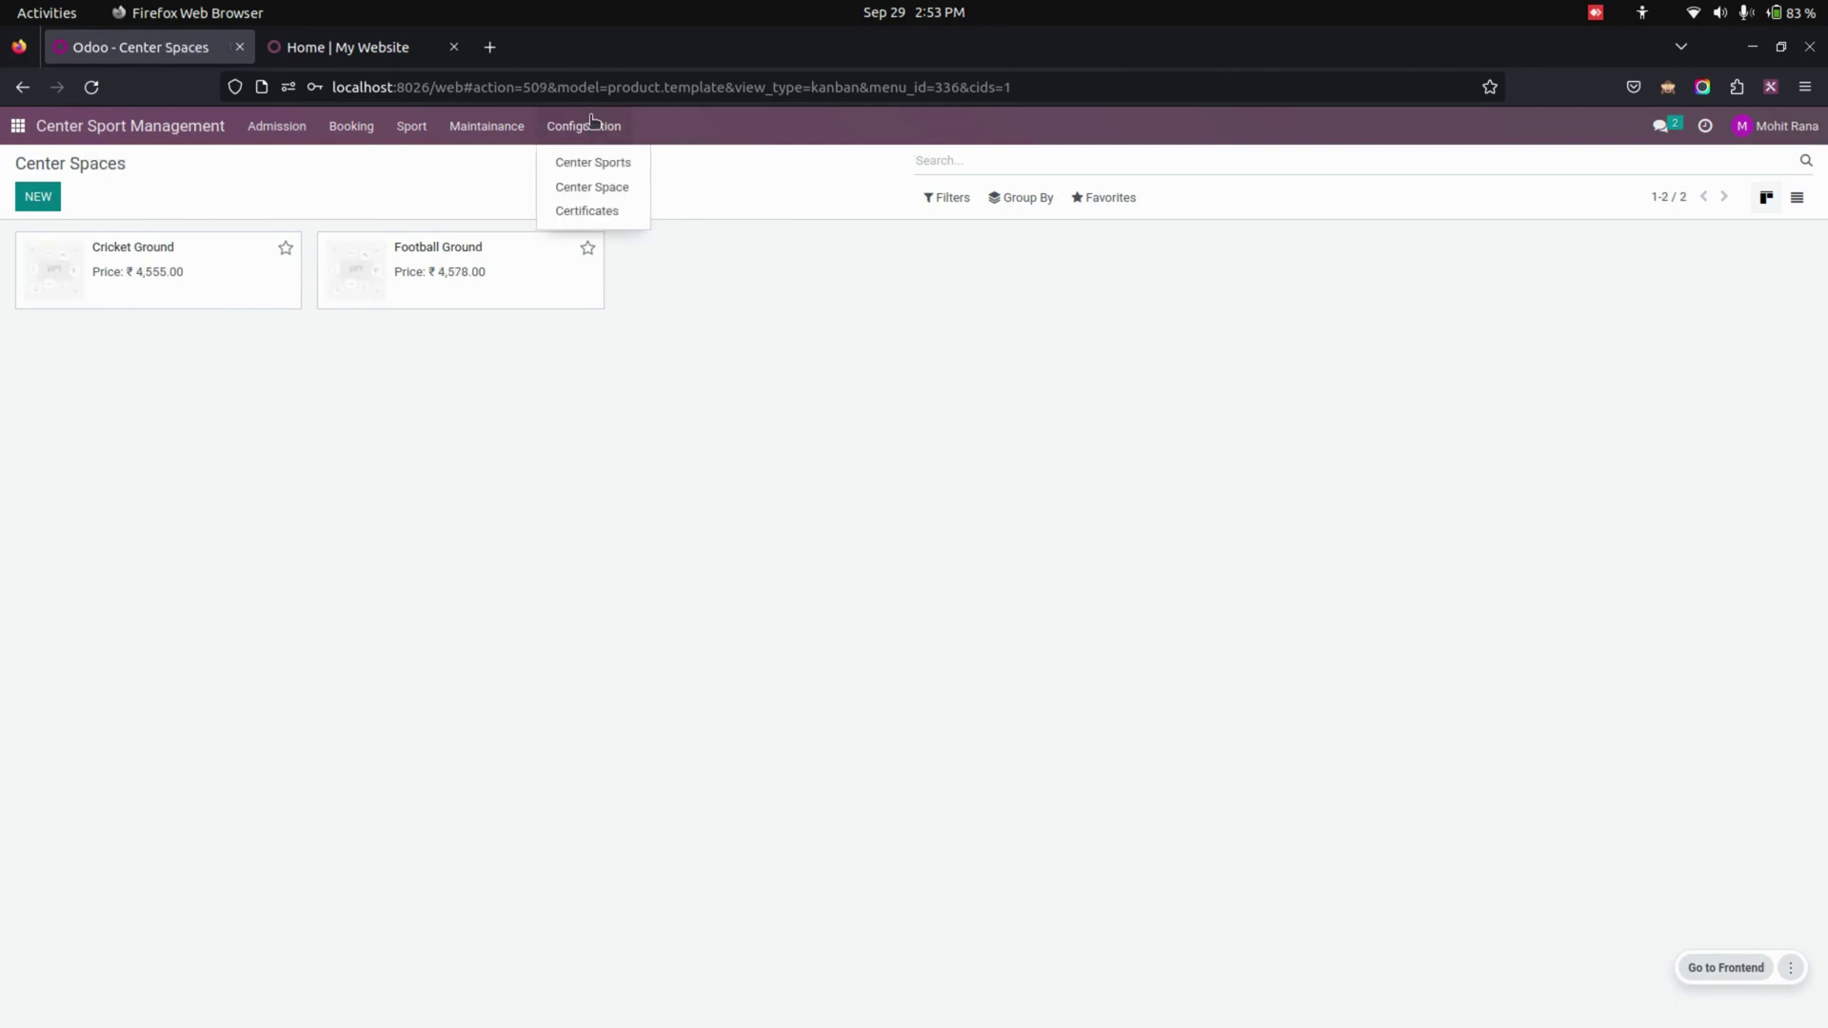
left_click(598, 208)
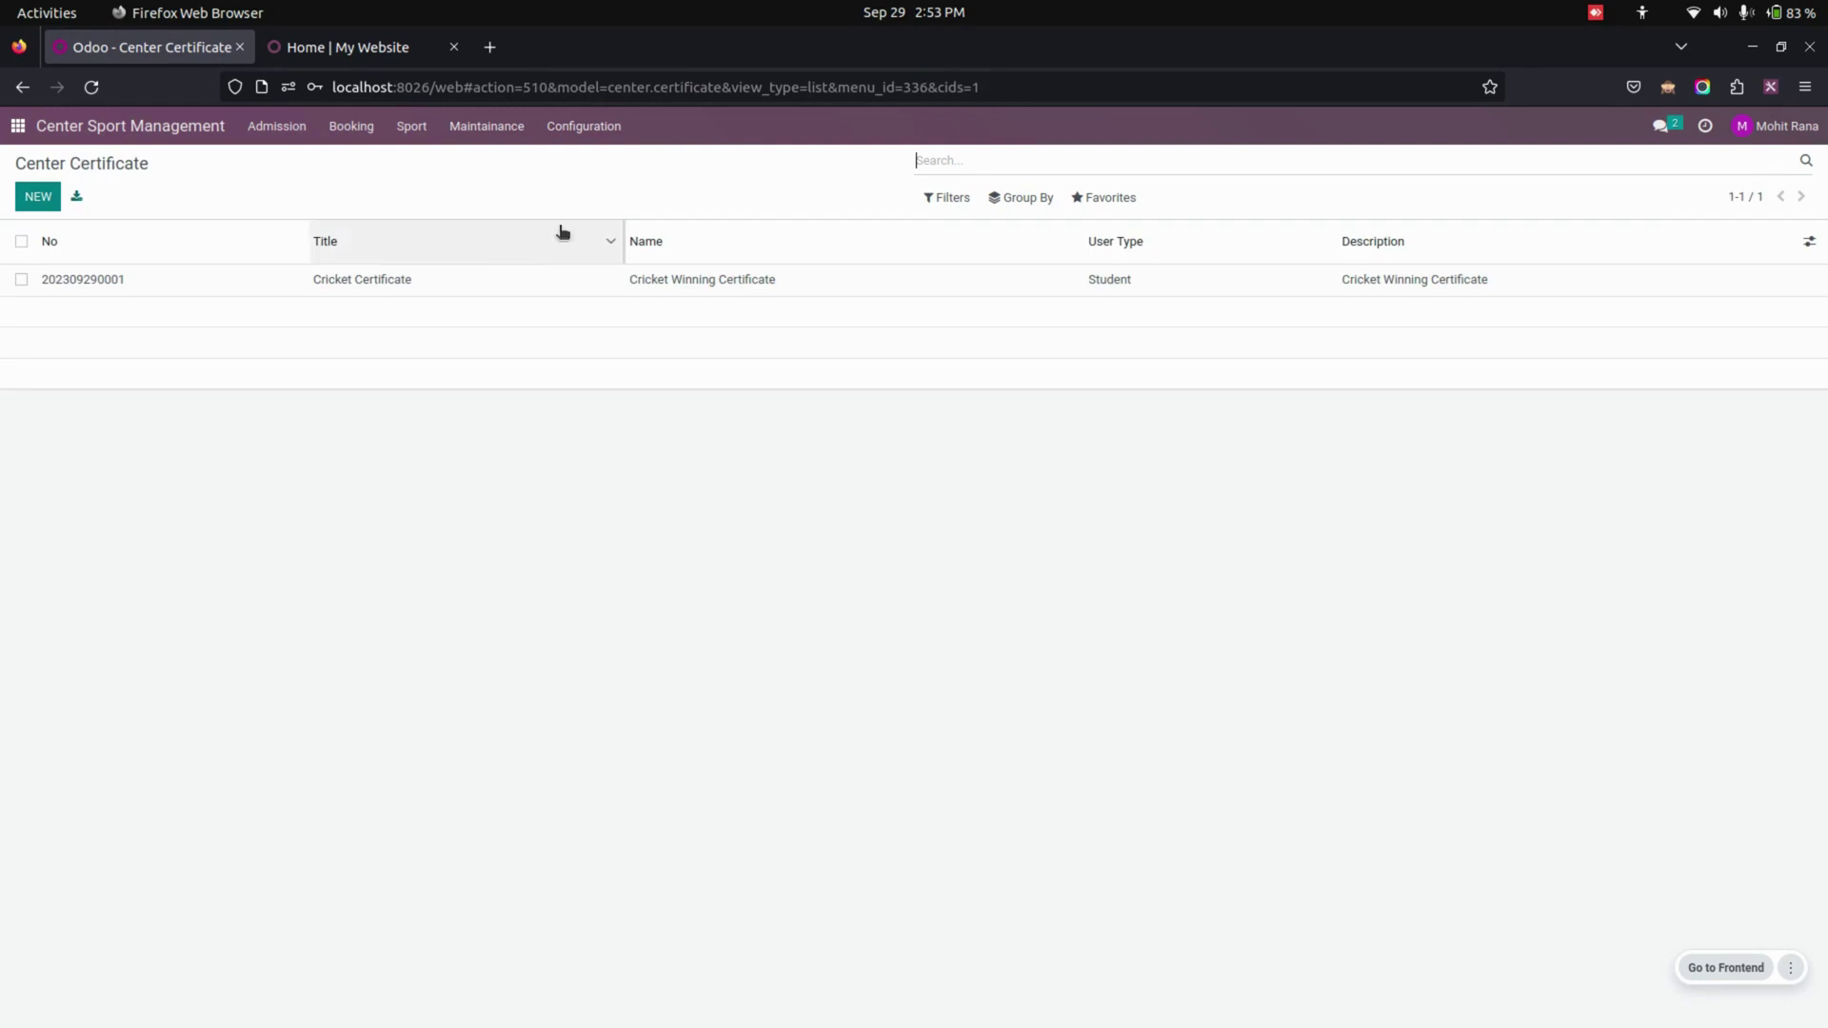
left_click(473, 275)
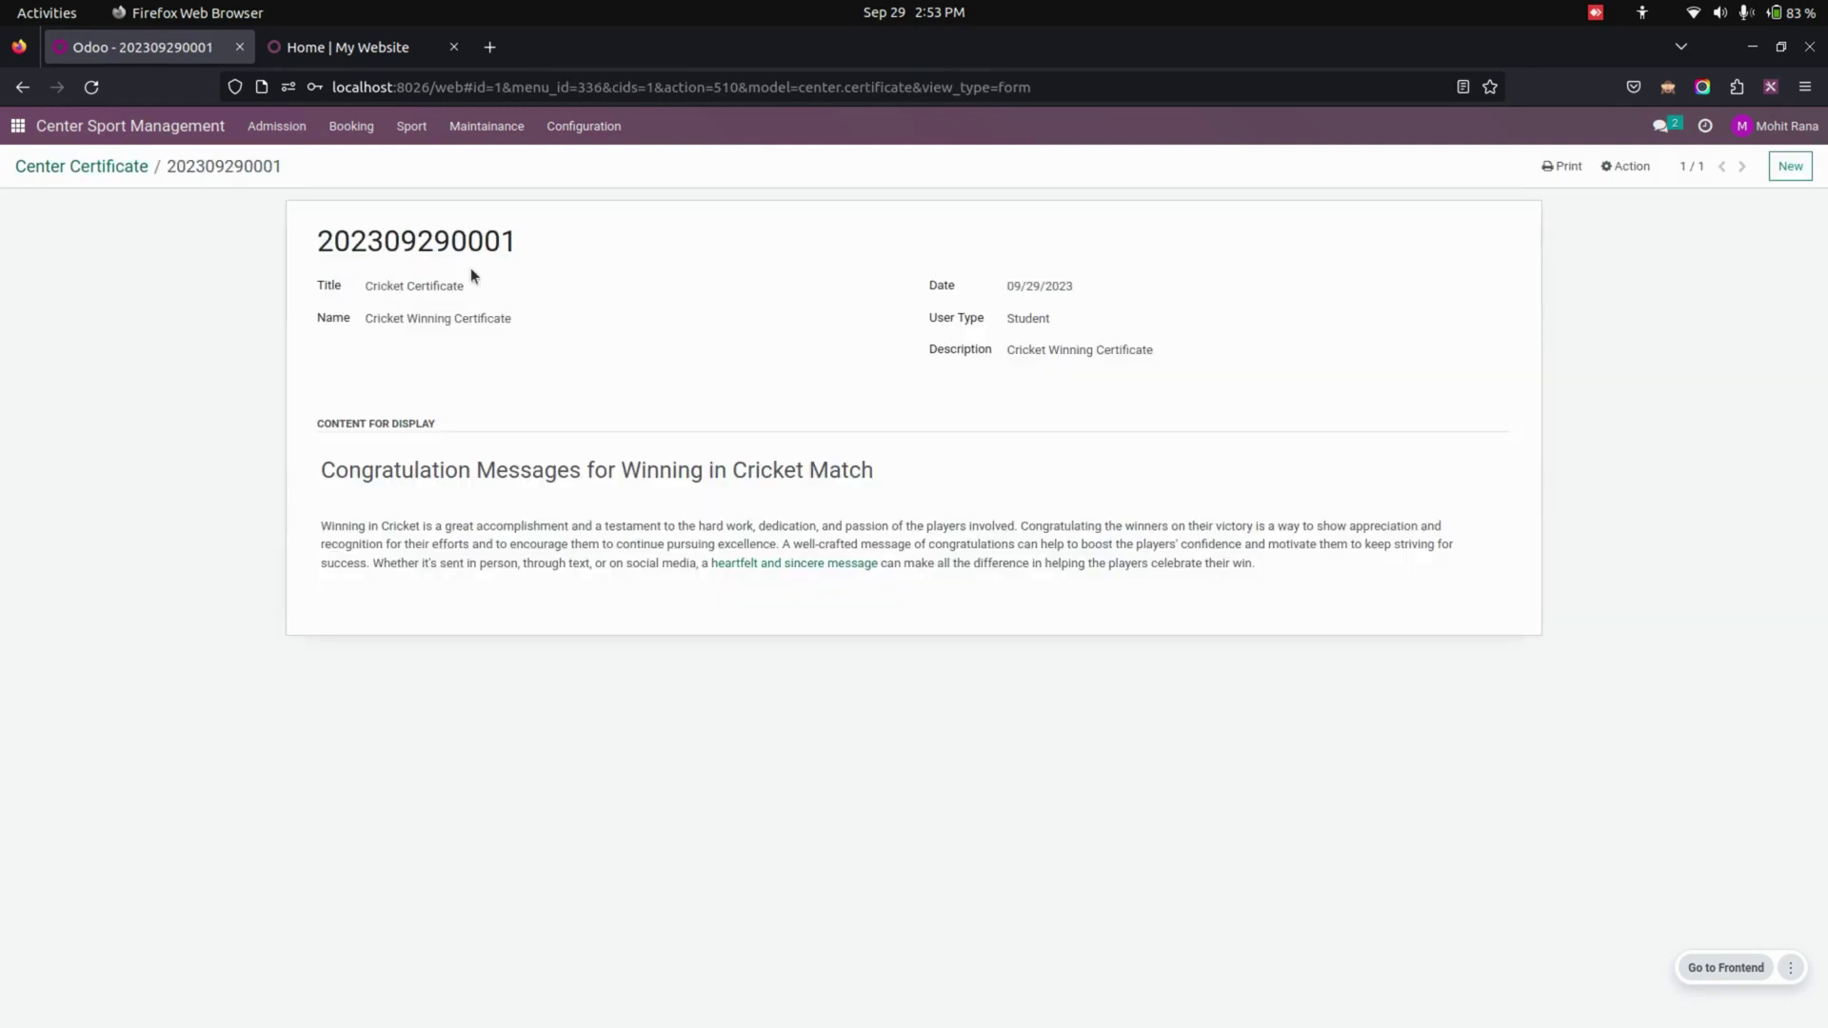
left_click(108, 162)
left_click(267, 126)
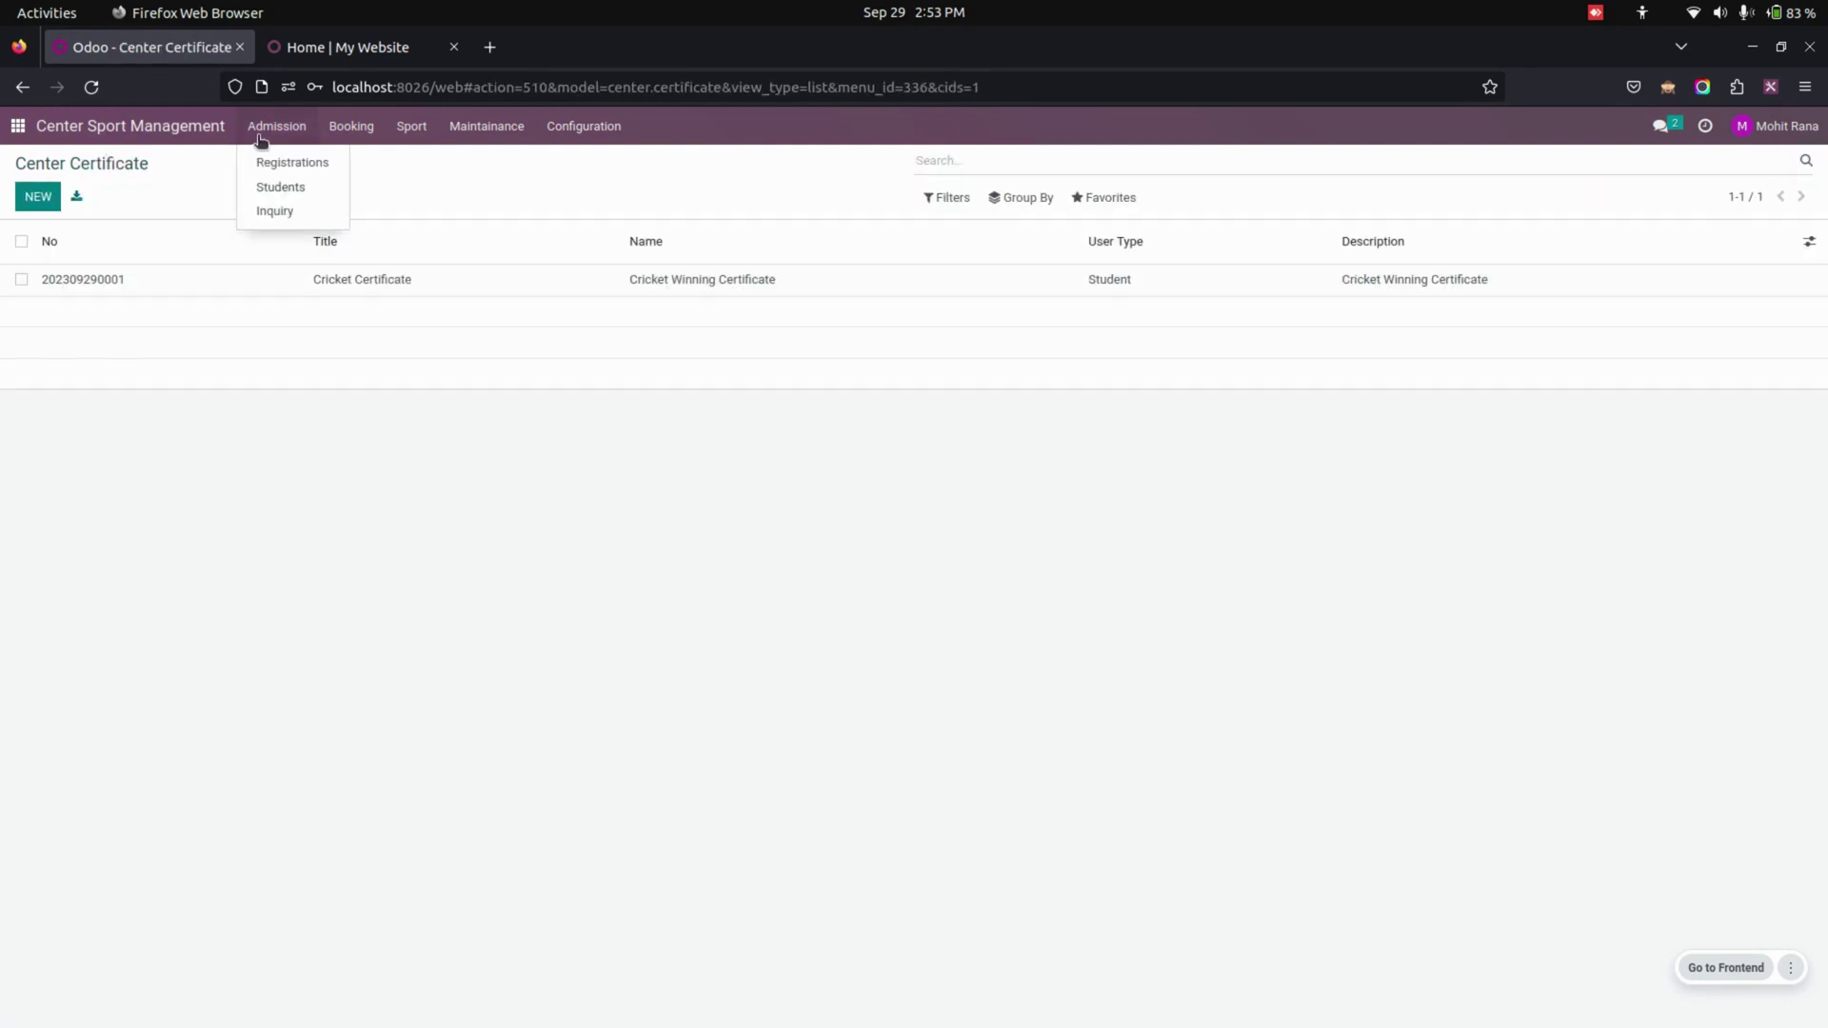
left_click(300, 163)
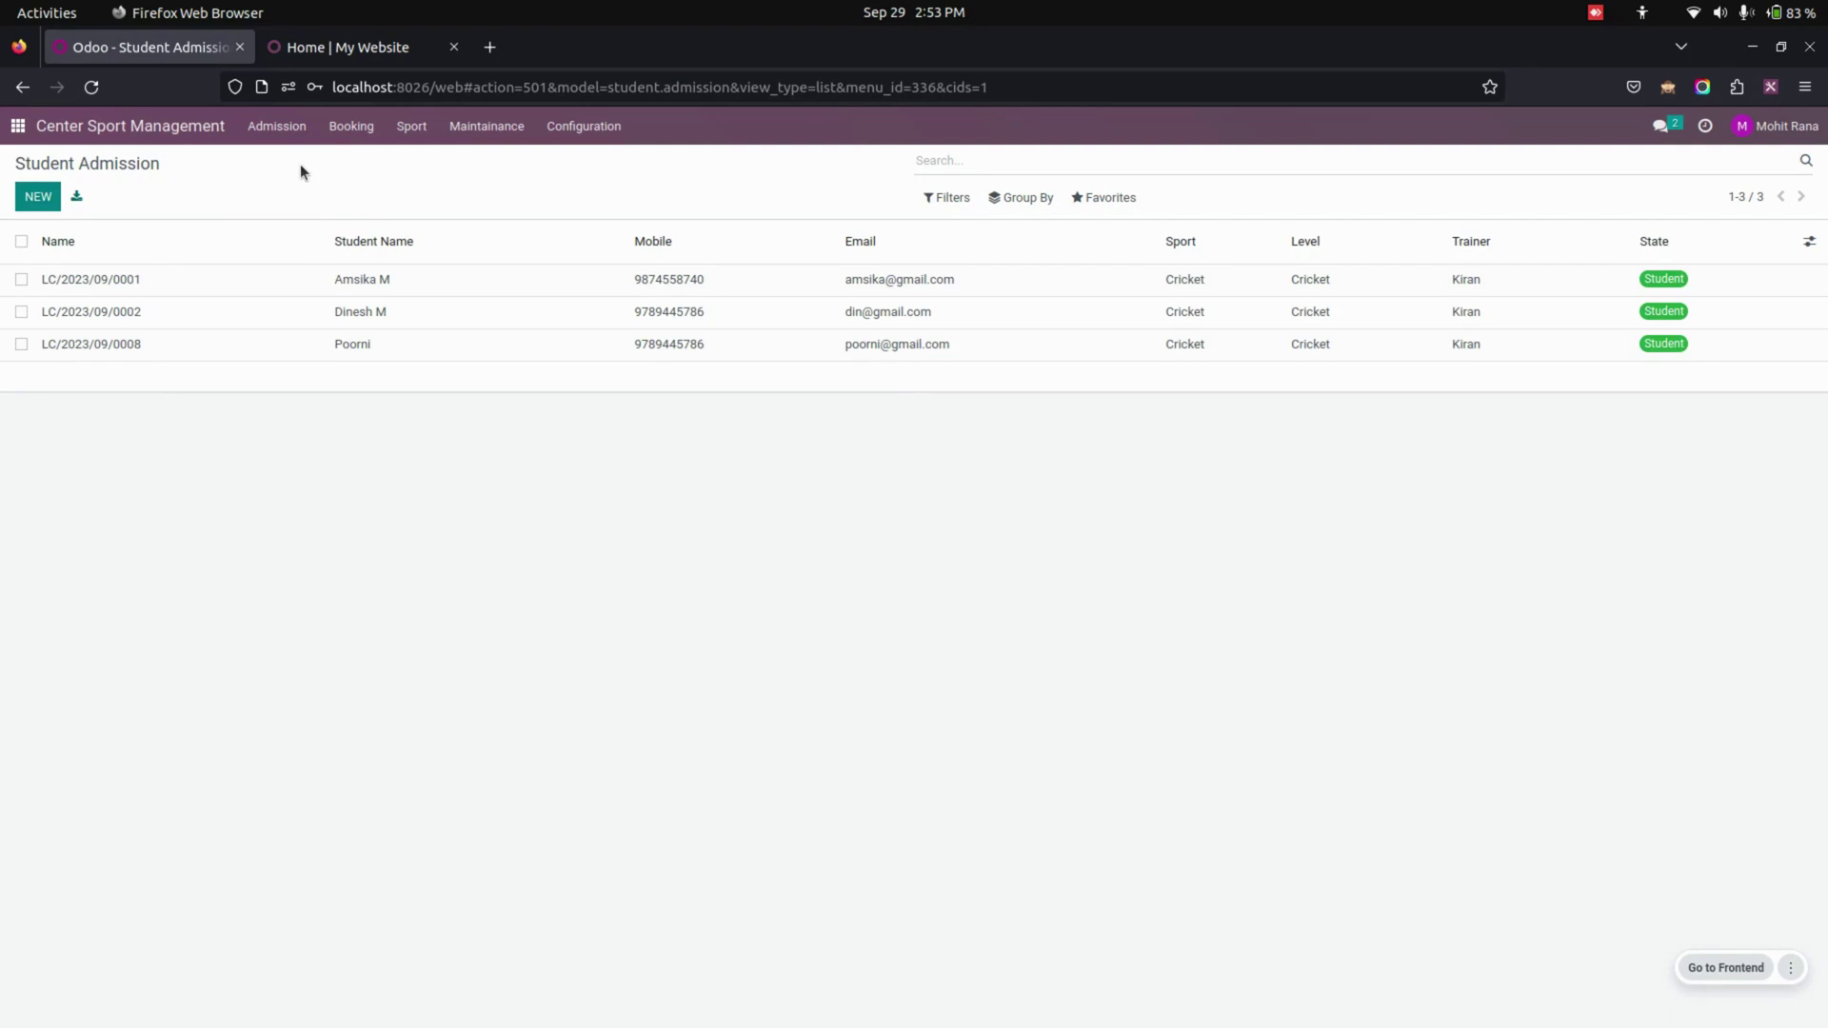
- Open the student inquiry form on the website and look over its fields and sport options
left_click(387, 52)
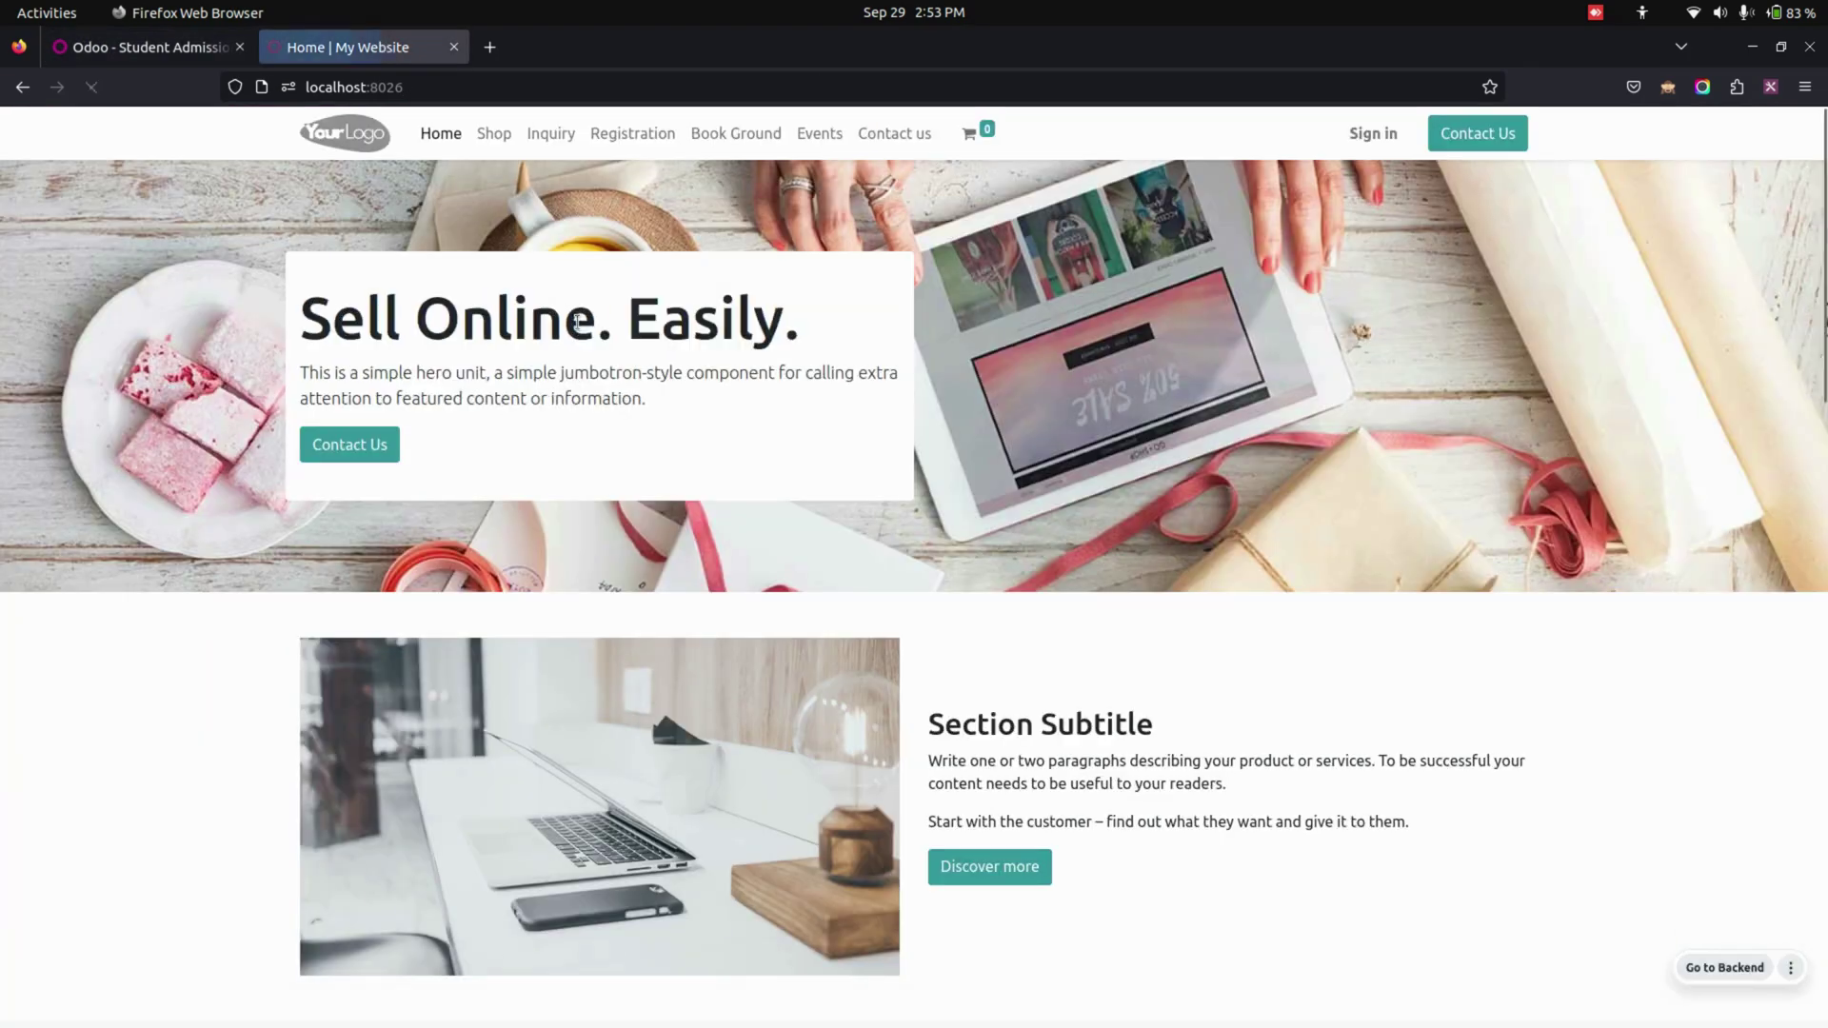
left_click(550, 138)
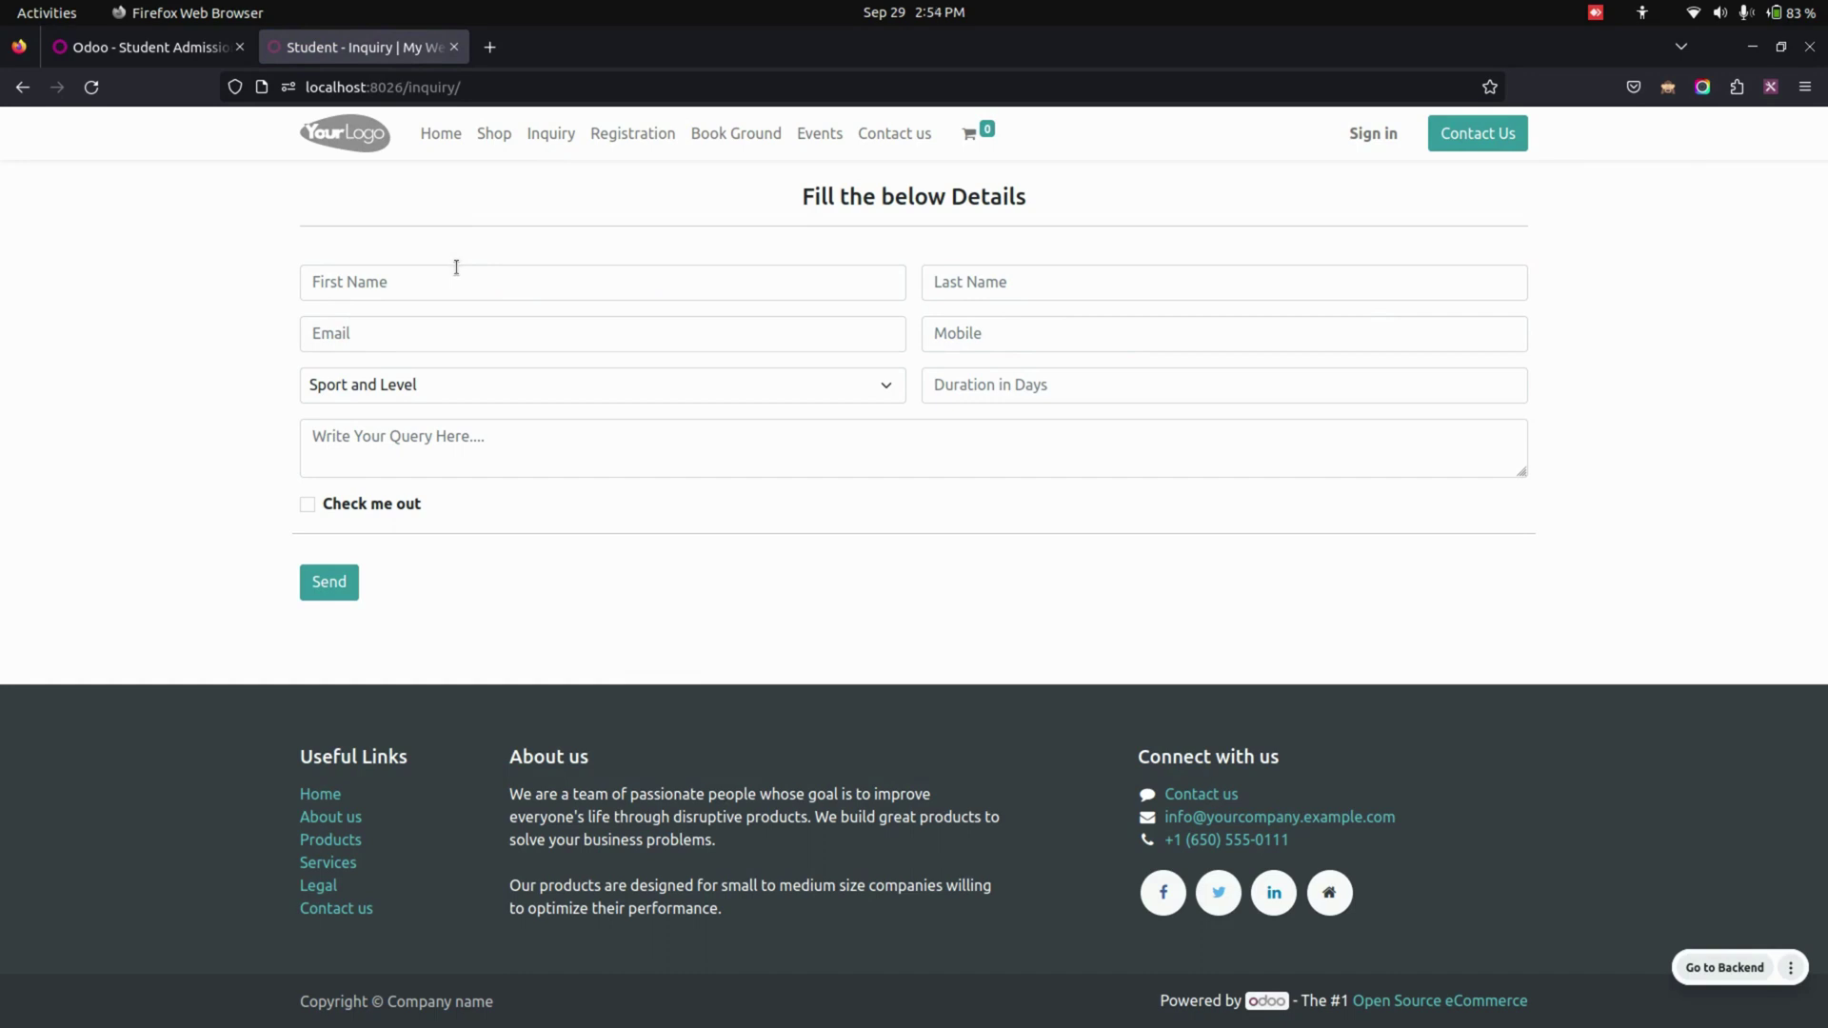
left_click(438, 277)
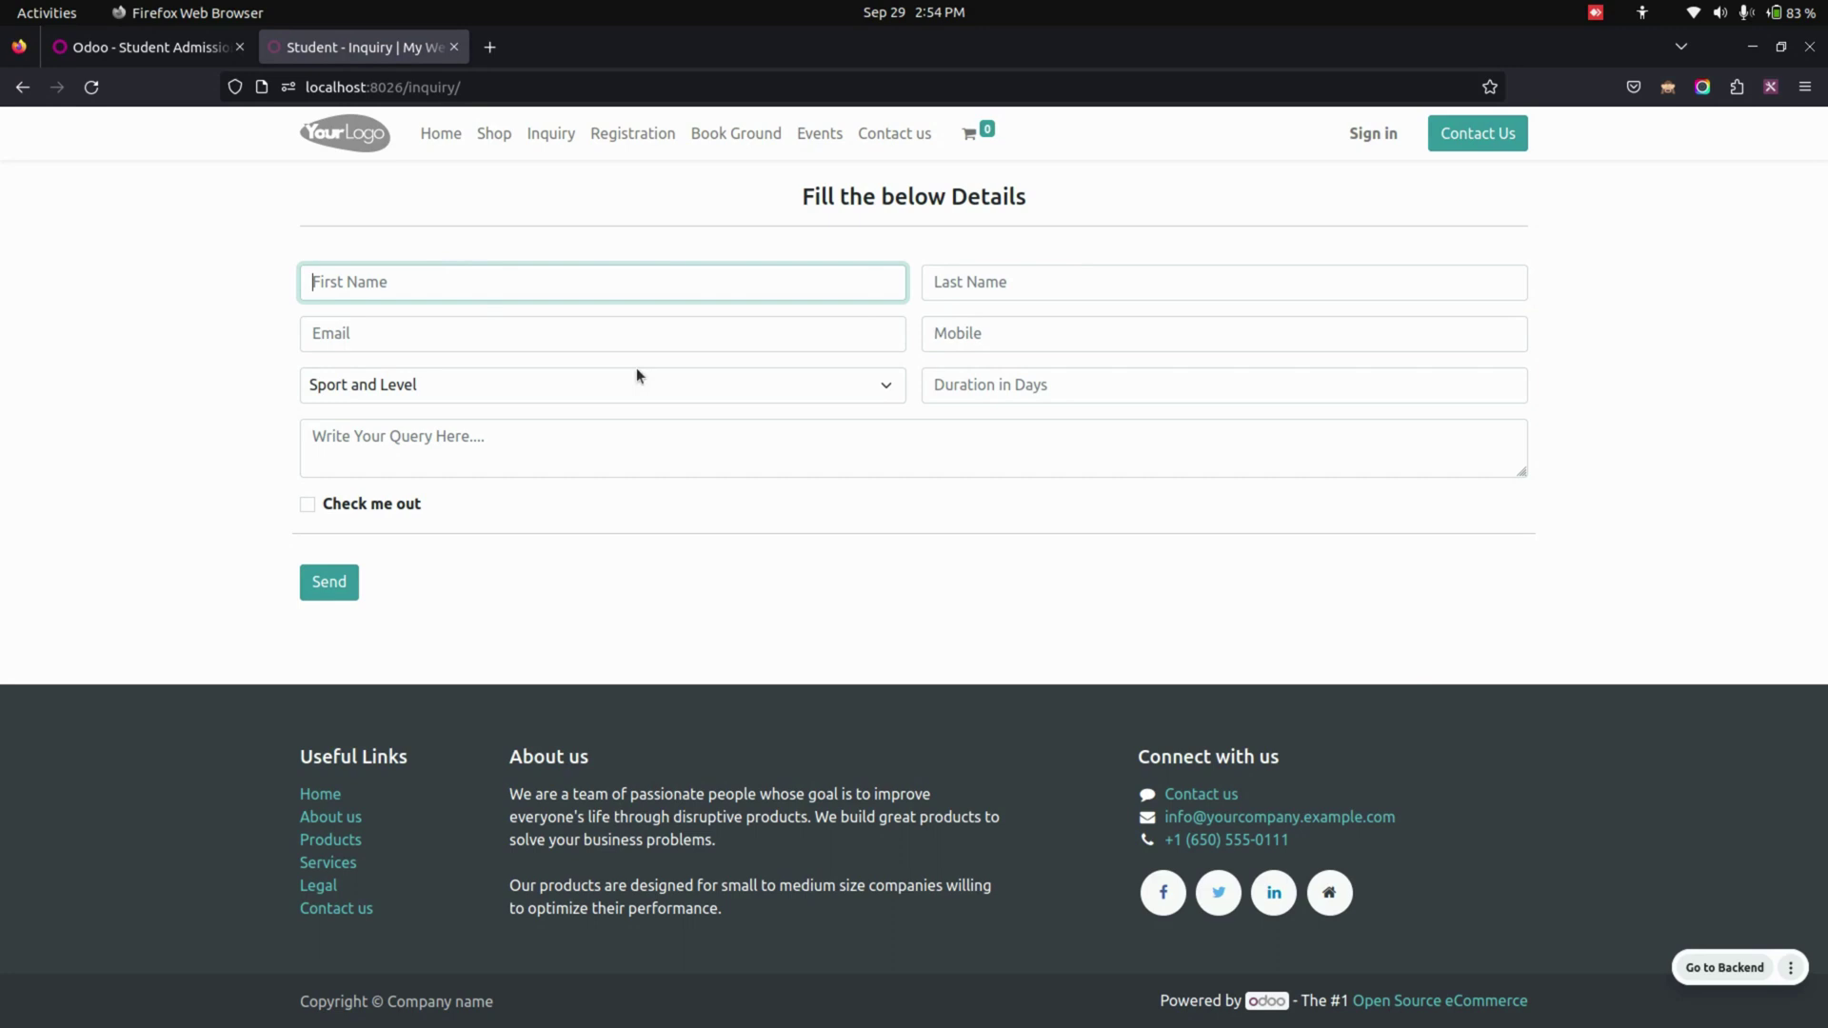
left_click(594, 379)
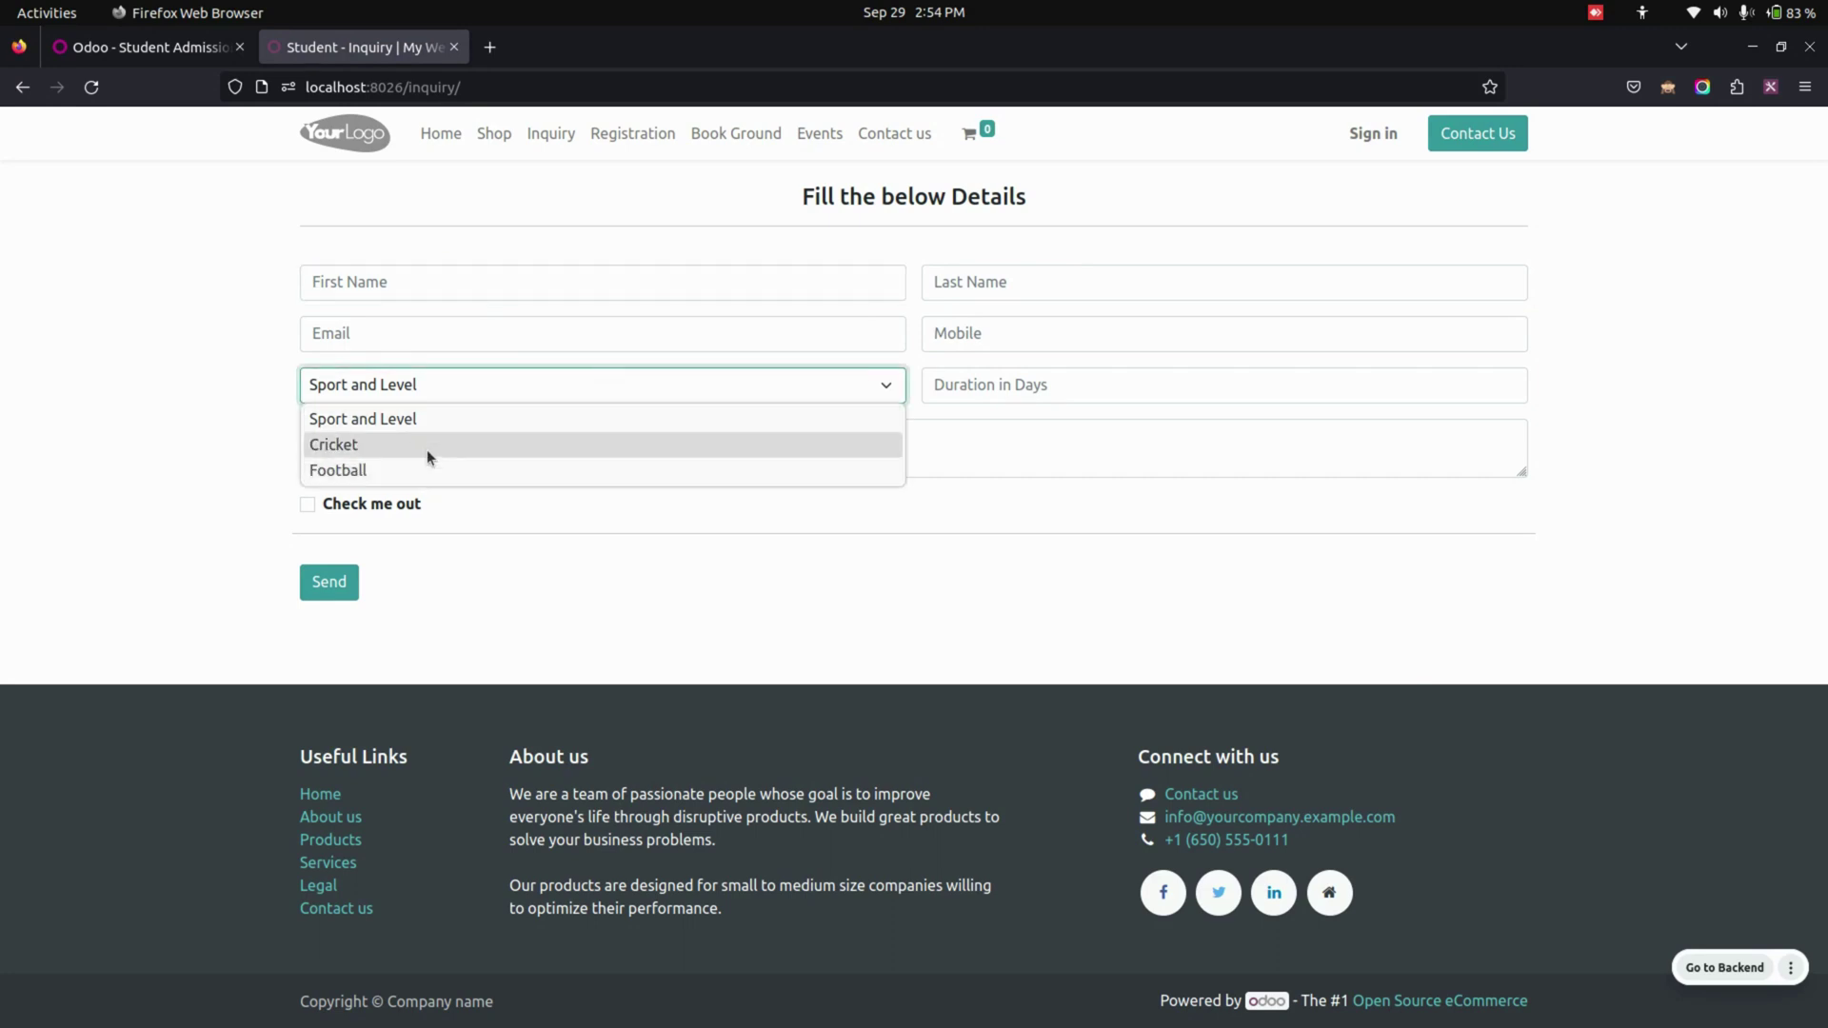
left_click(1057, 389)
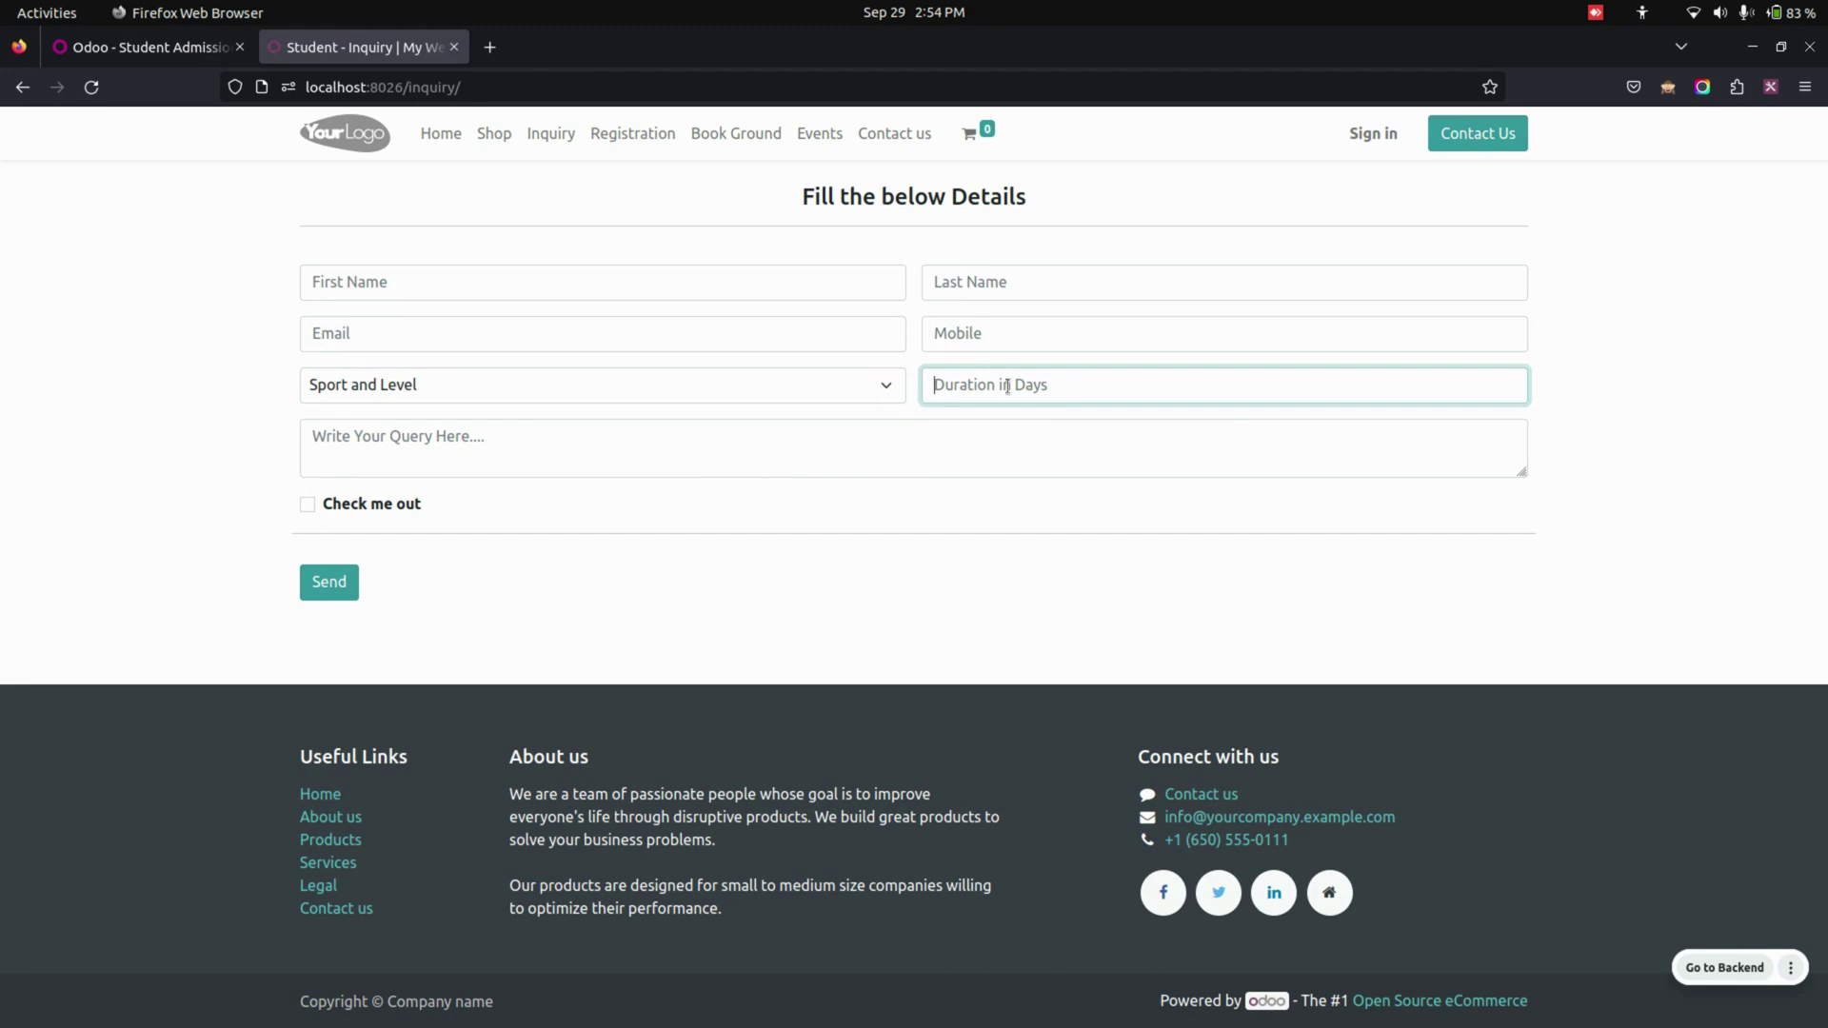
left_click(562, 438)
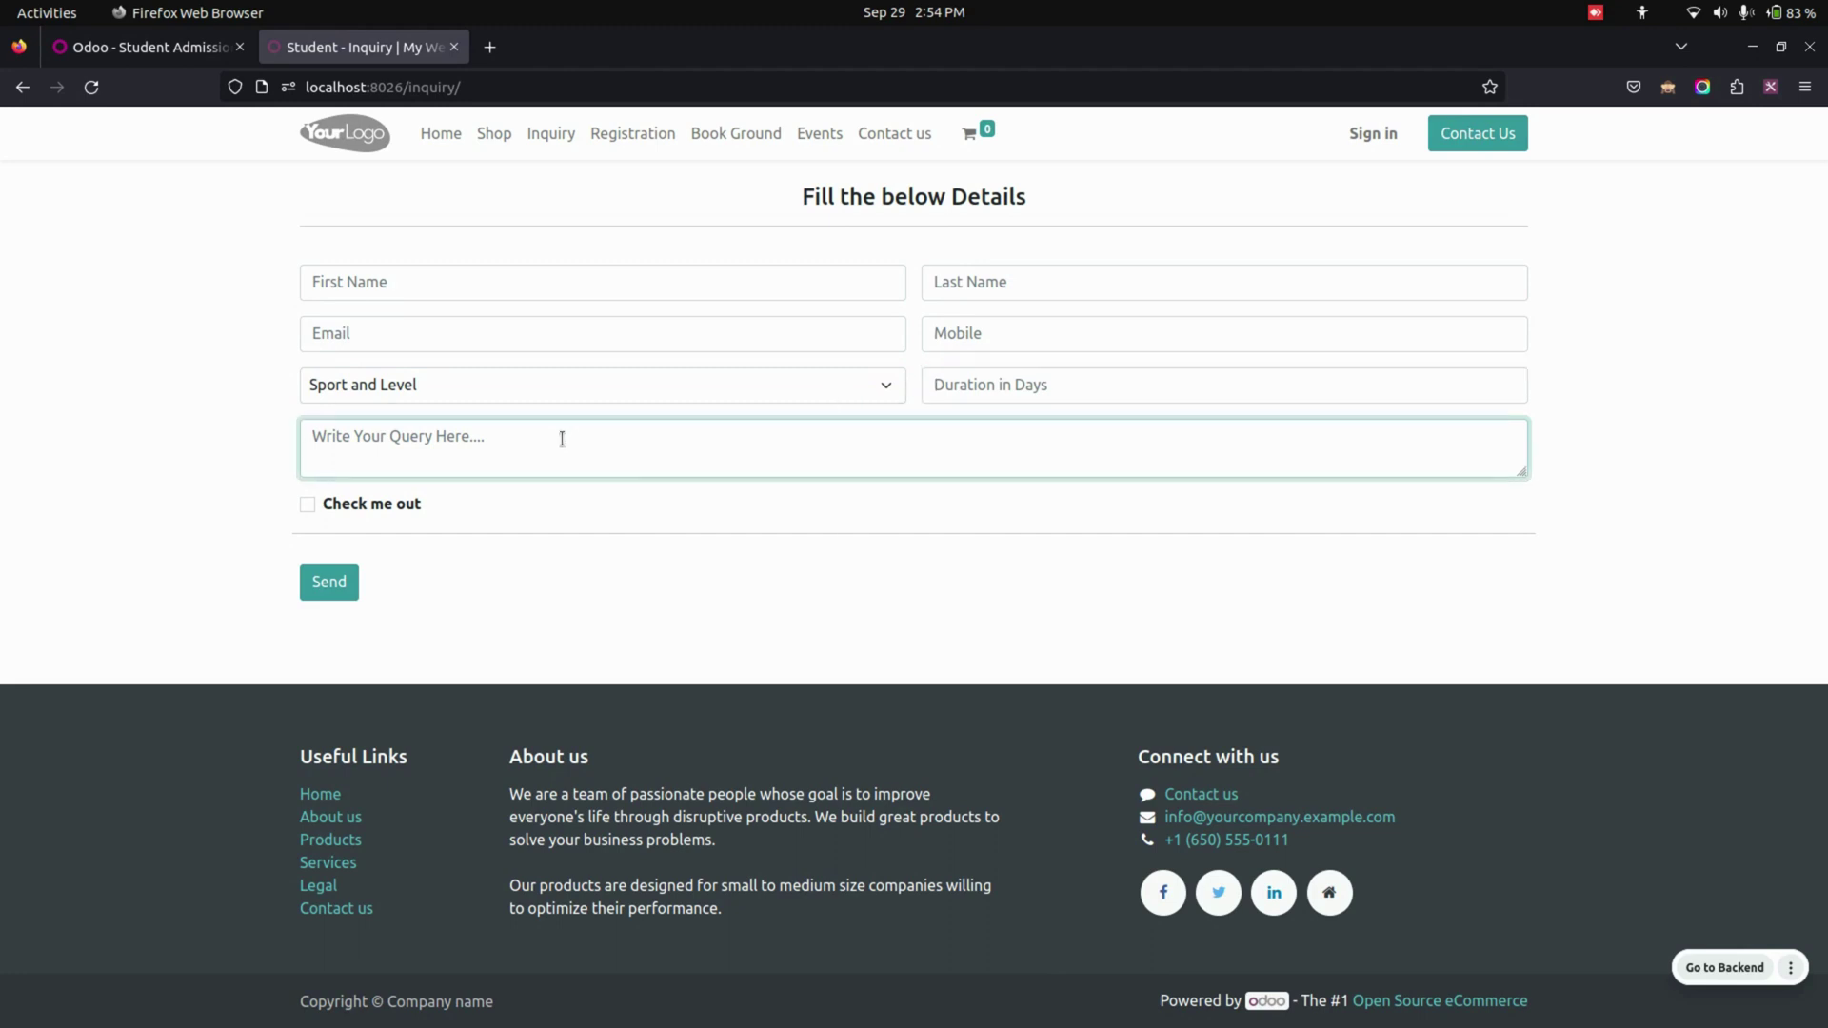
left_click(483, 278)
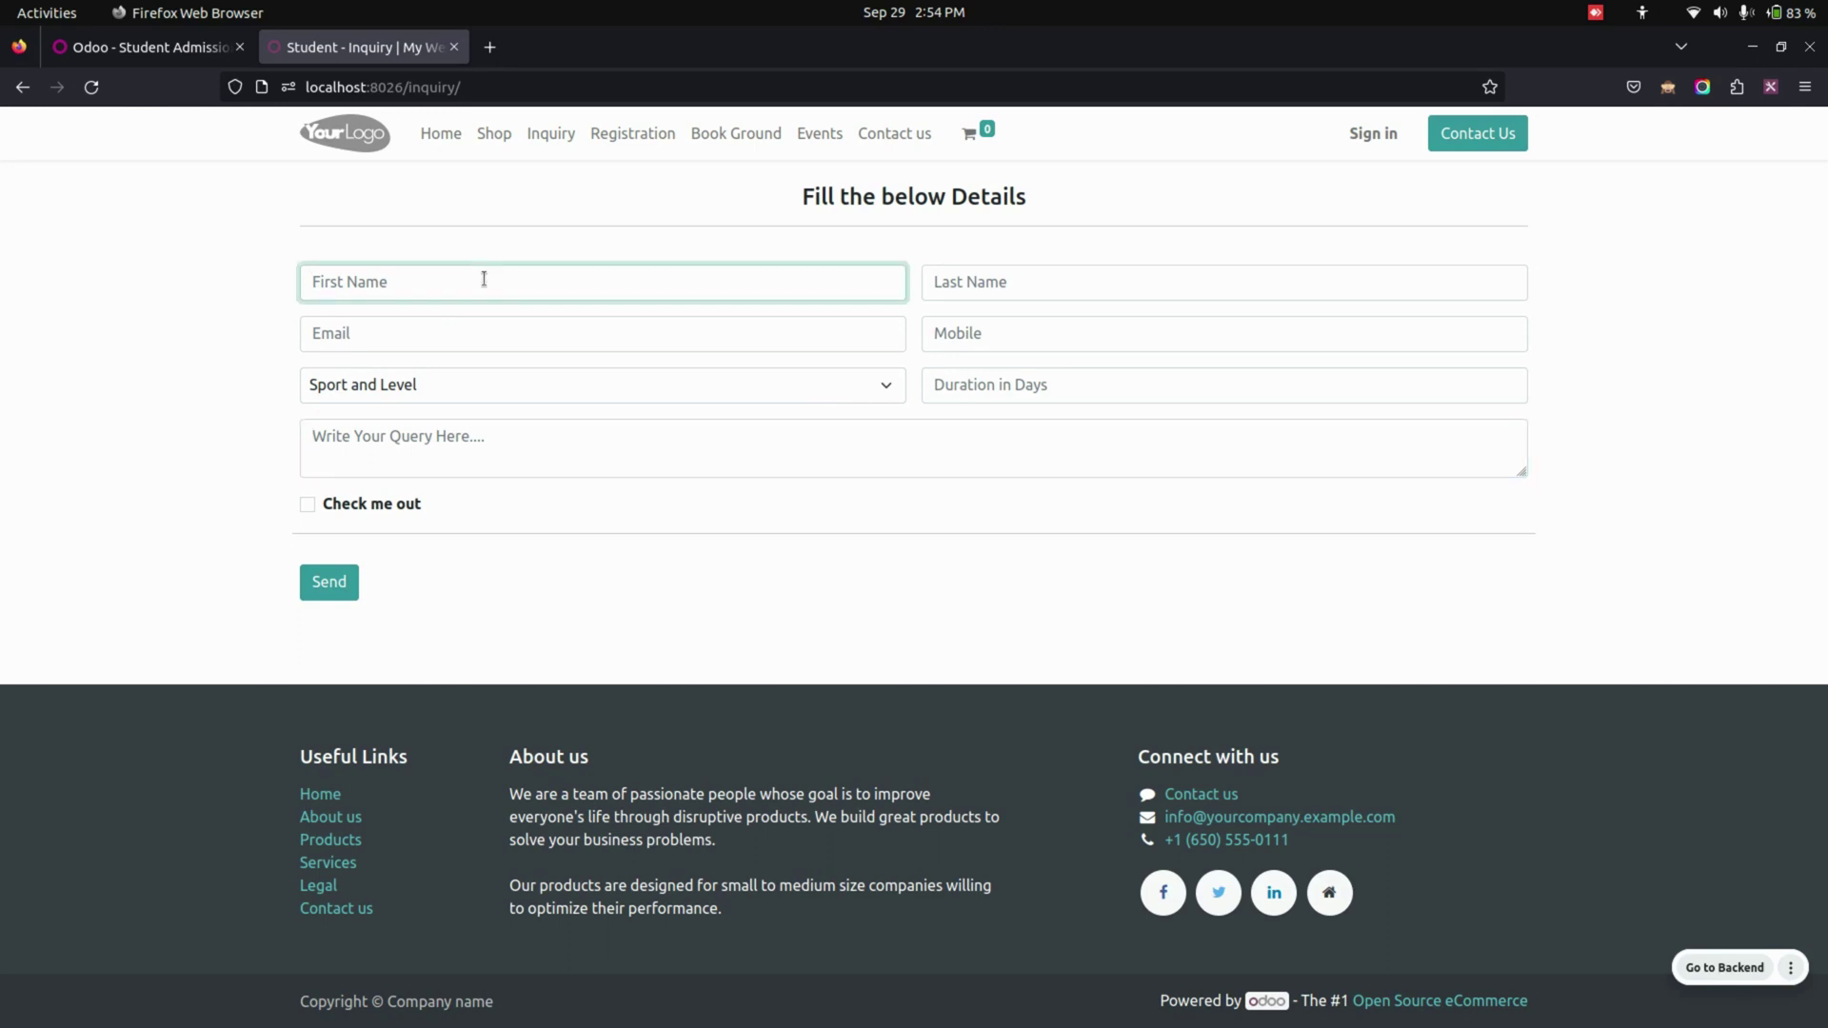
- Submit the inquiry with the student's contact details, Cricket, 5 days, the query "Need to know coach details of cricket team" and Check me out ticked
left_click(307, 505)
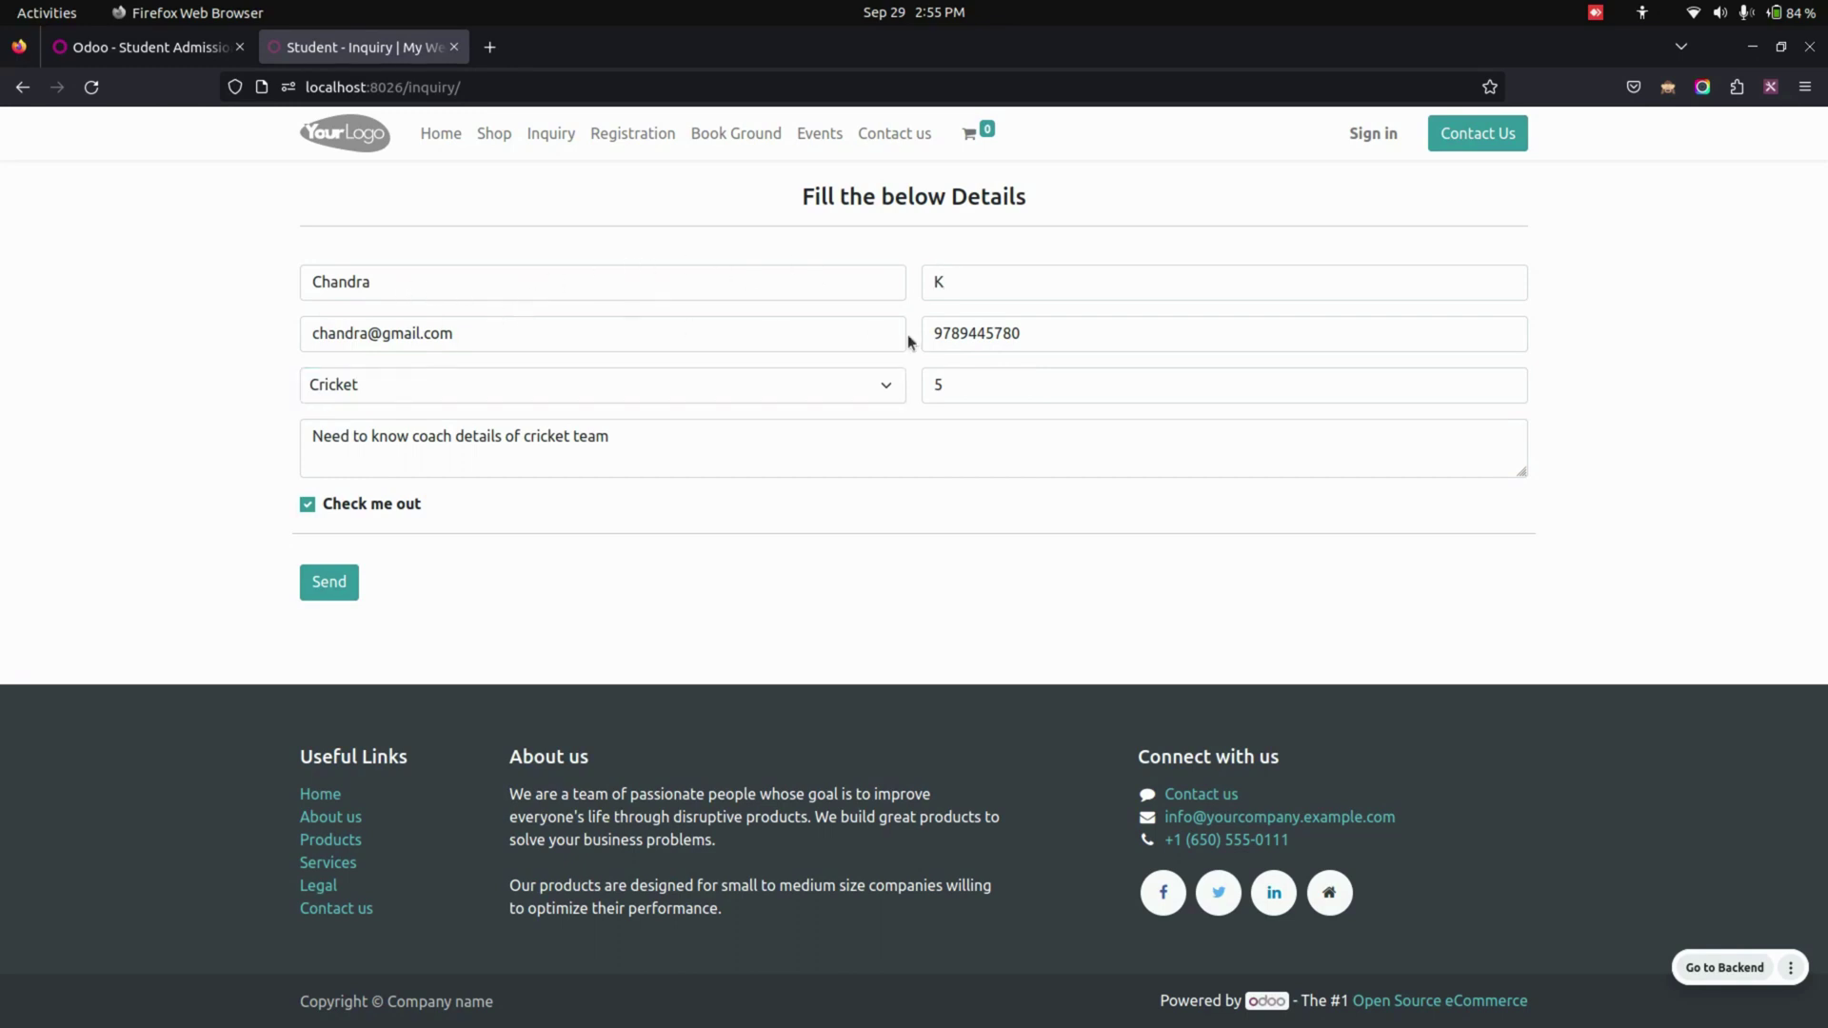
left_click(361, 385)
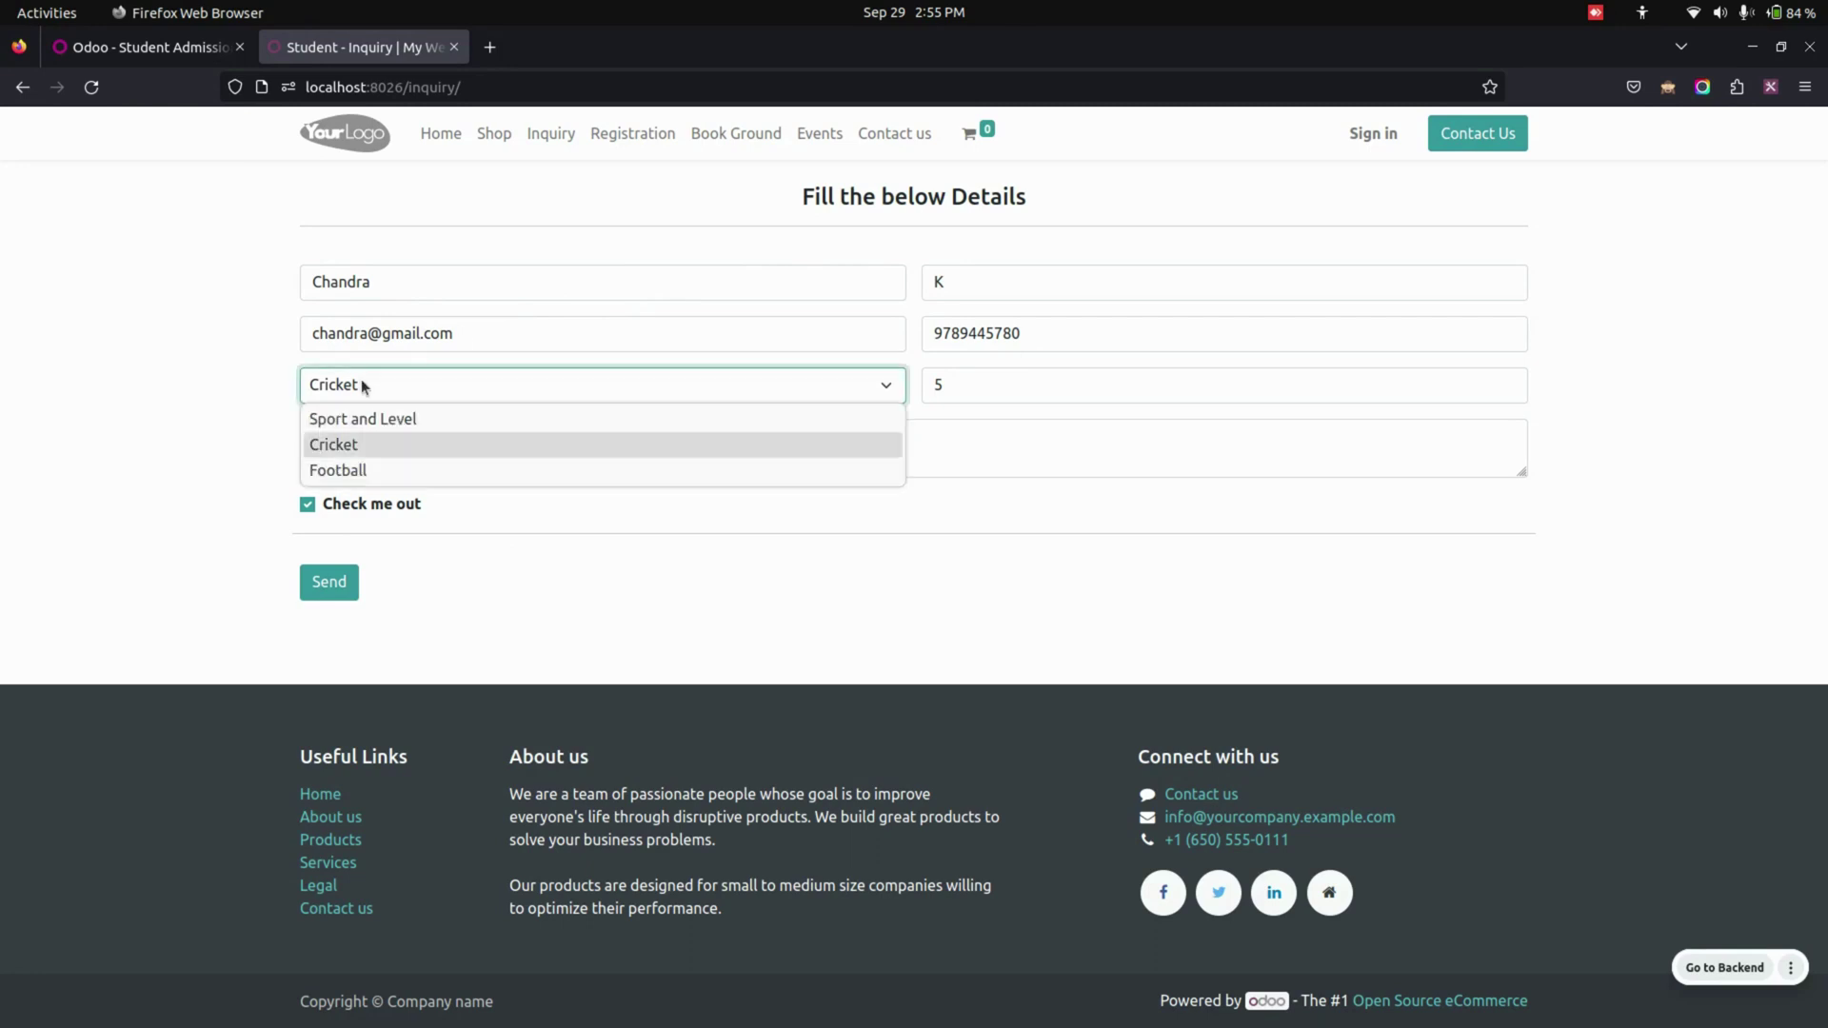
left_click(372, 444)
left_click(971, 392)
left_click(531, 464)
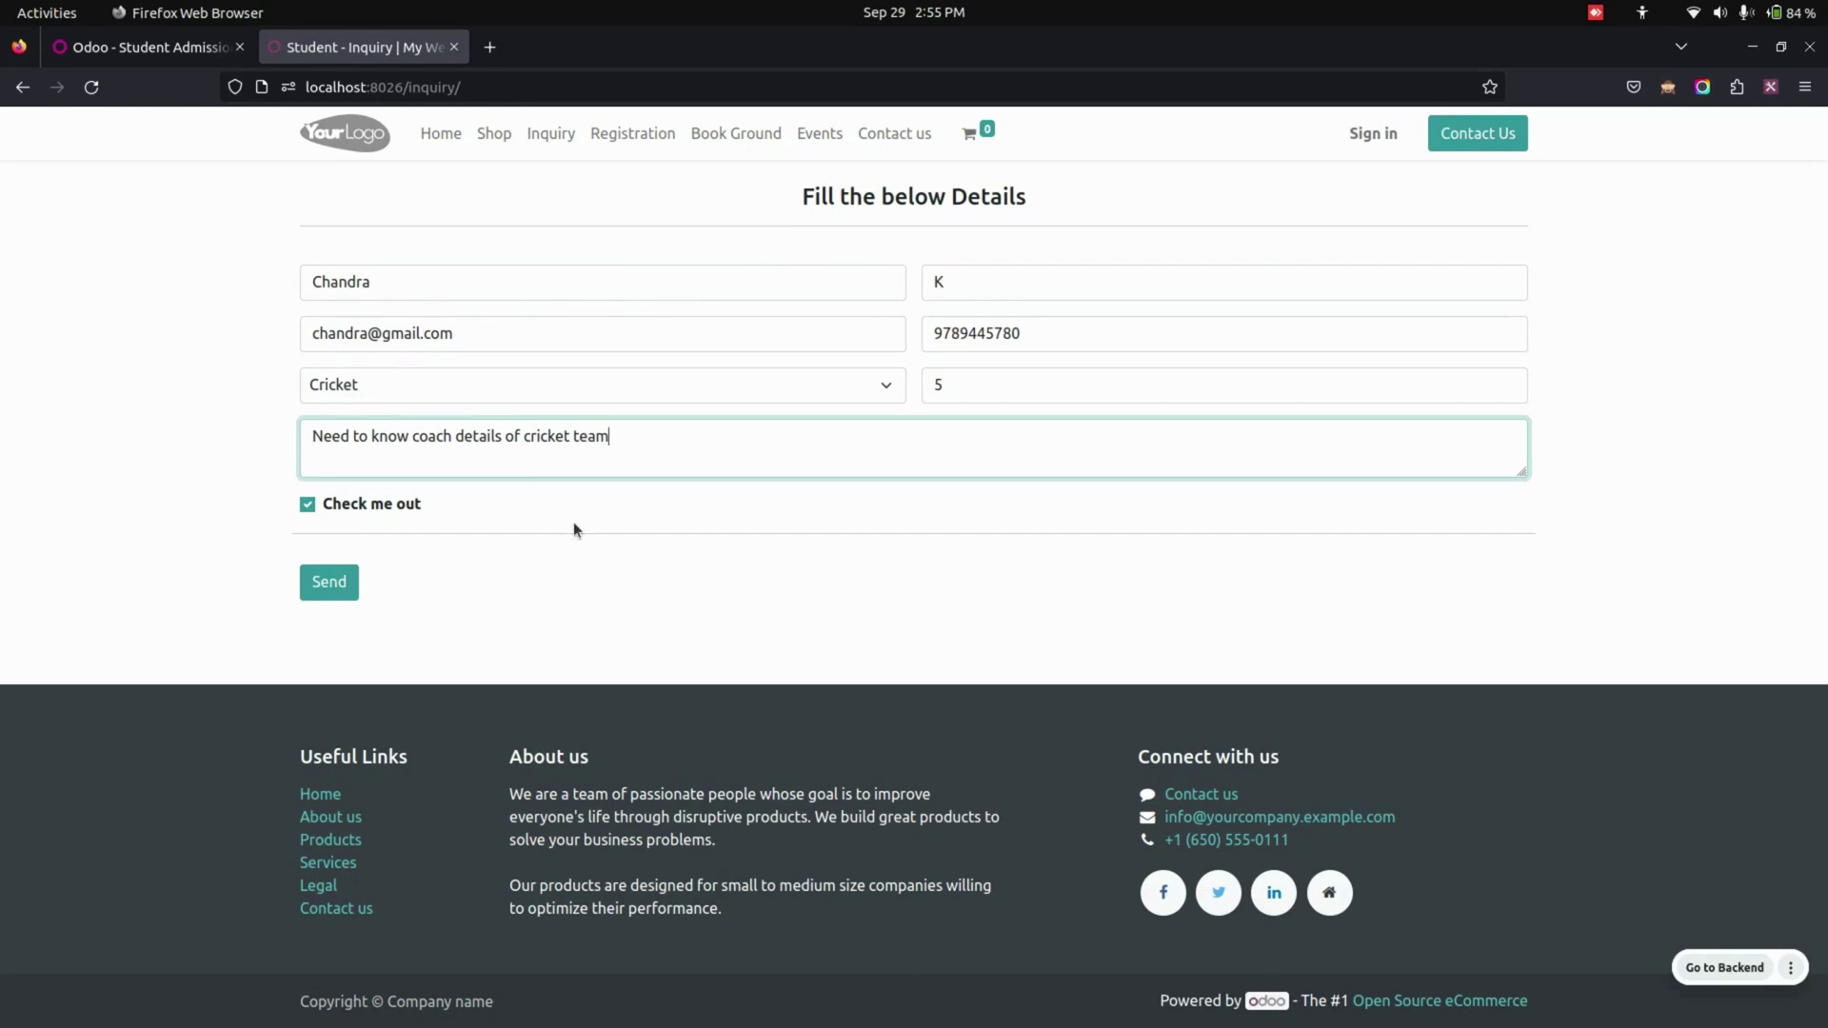
left_click(335, 584)
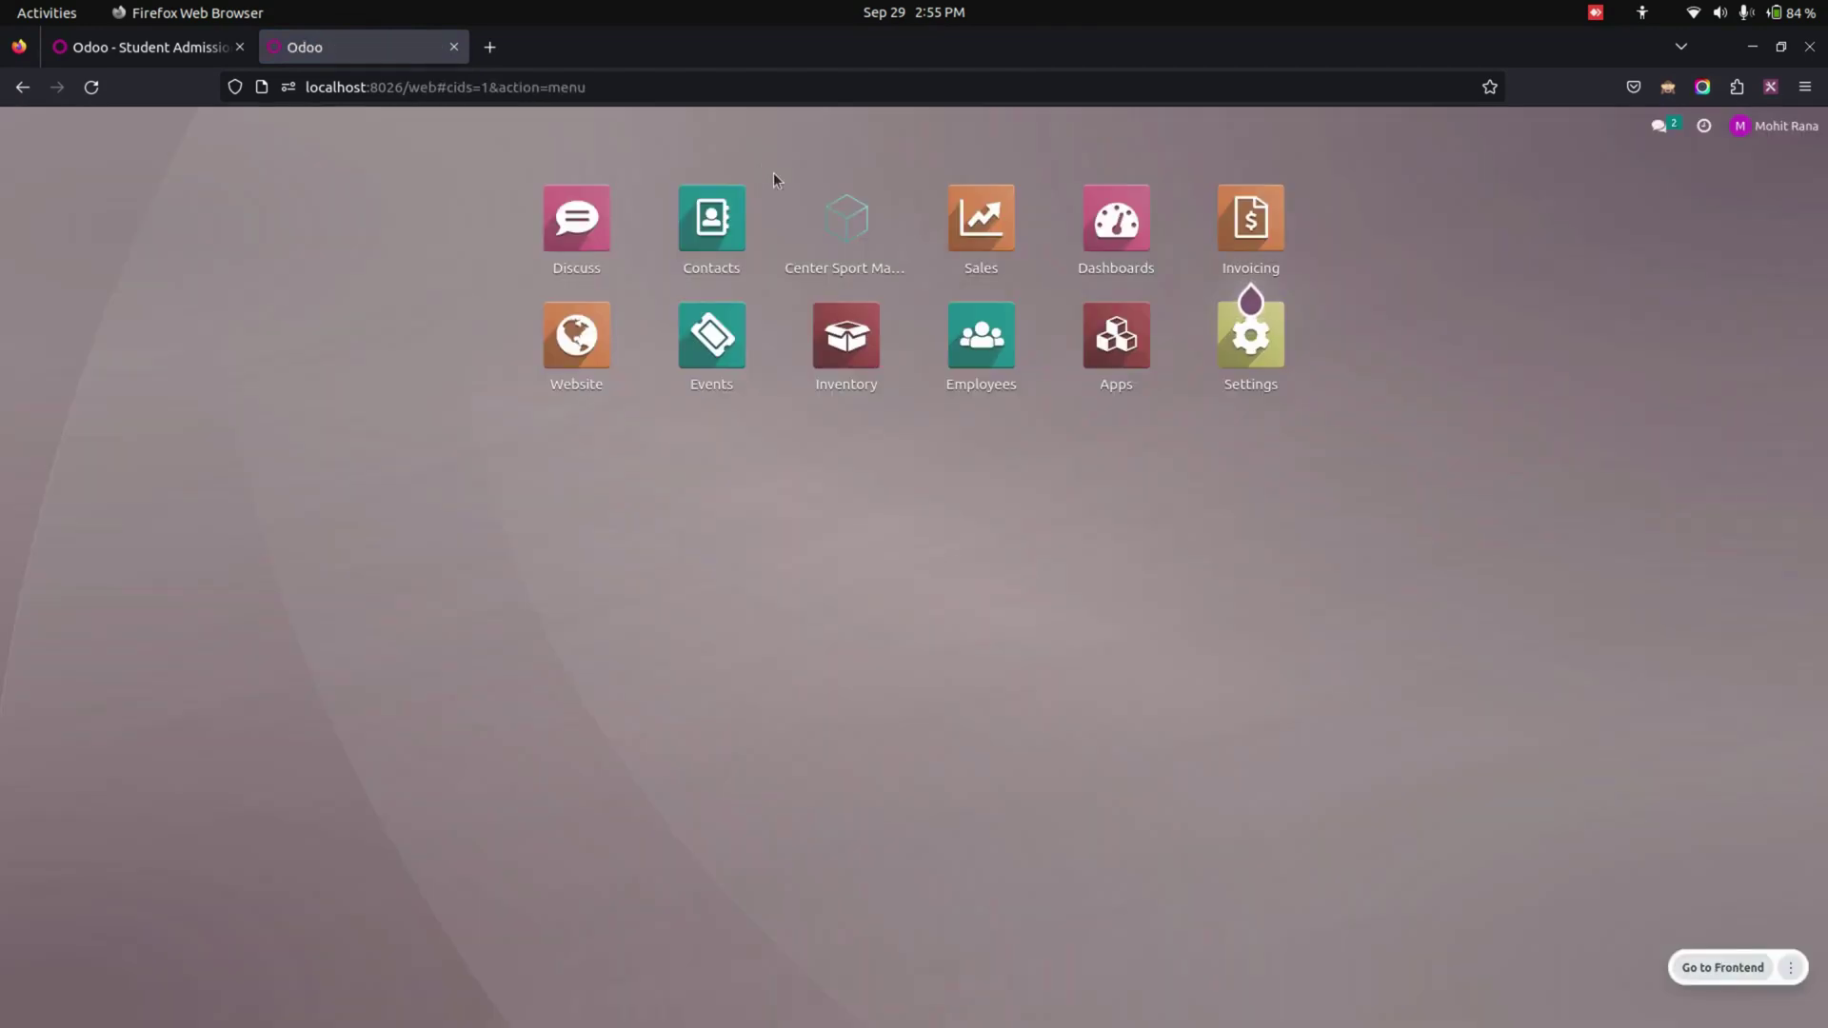
- Open the new inquiry about cricket coach details in Center Sport Management and send an answer to it
left_click(860, 231)
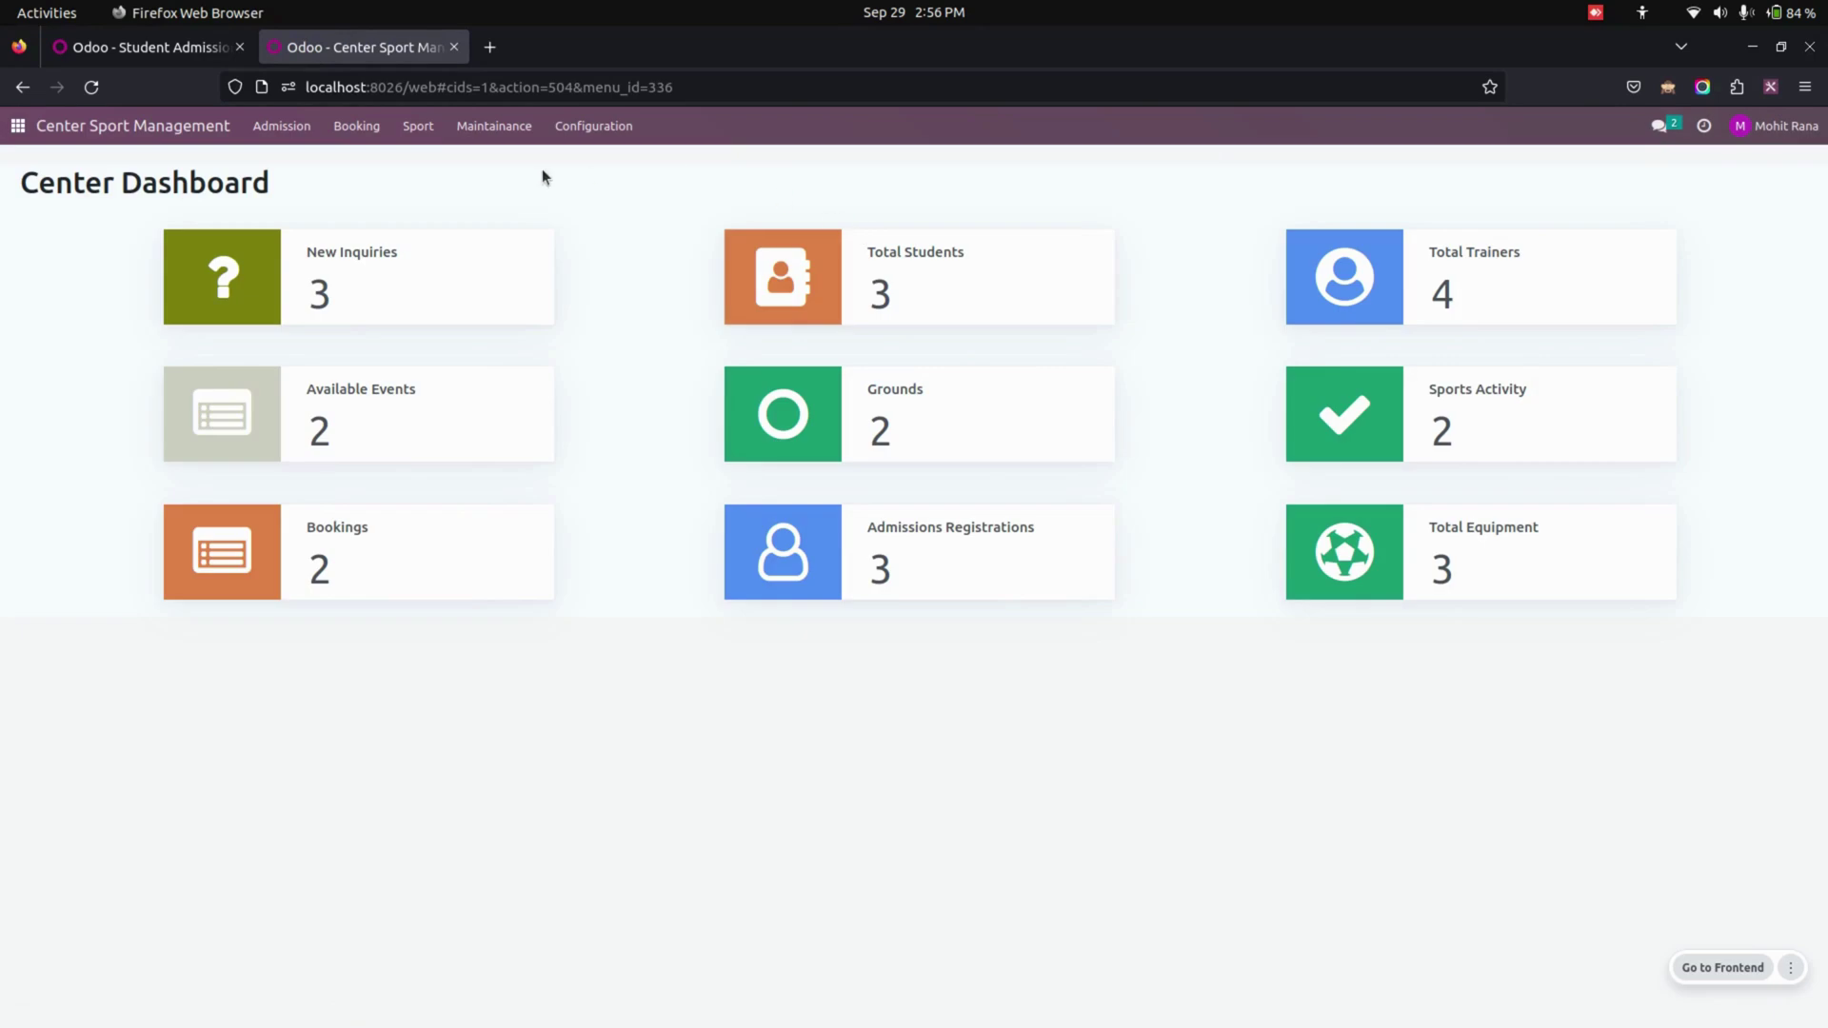
left_click(268, 138)
left_click(283, 211)
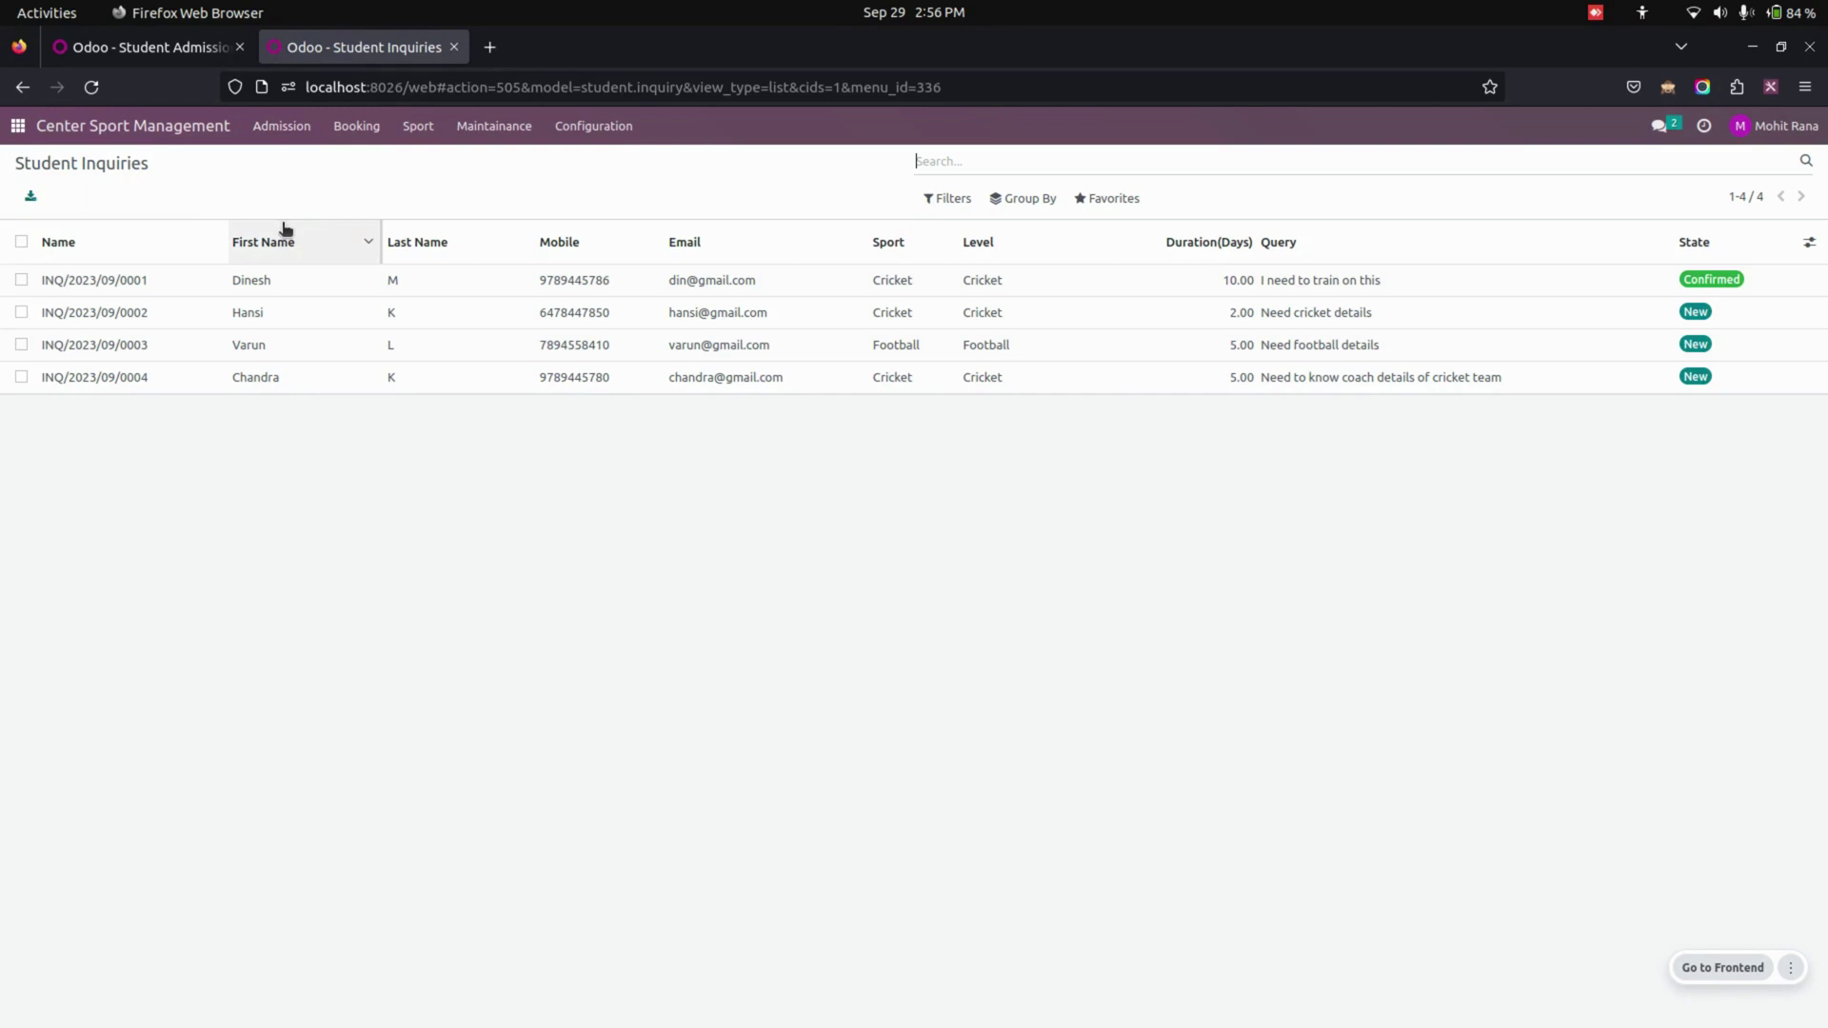
left_click(299, 379)
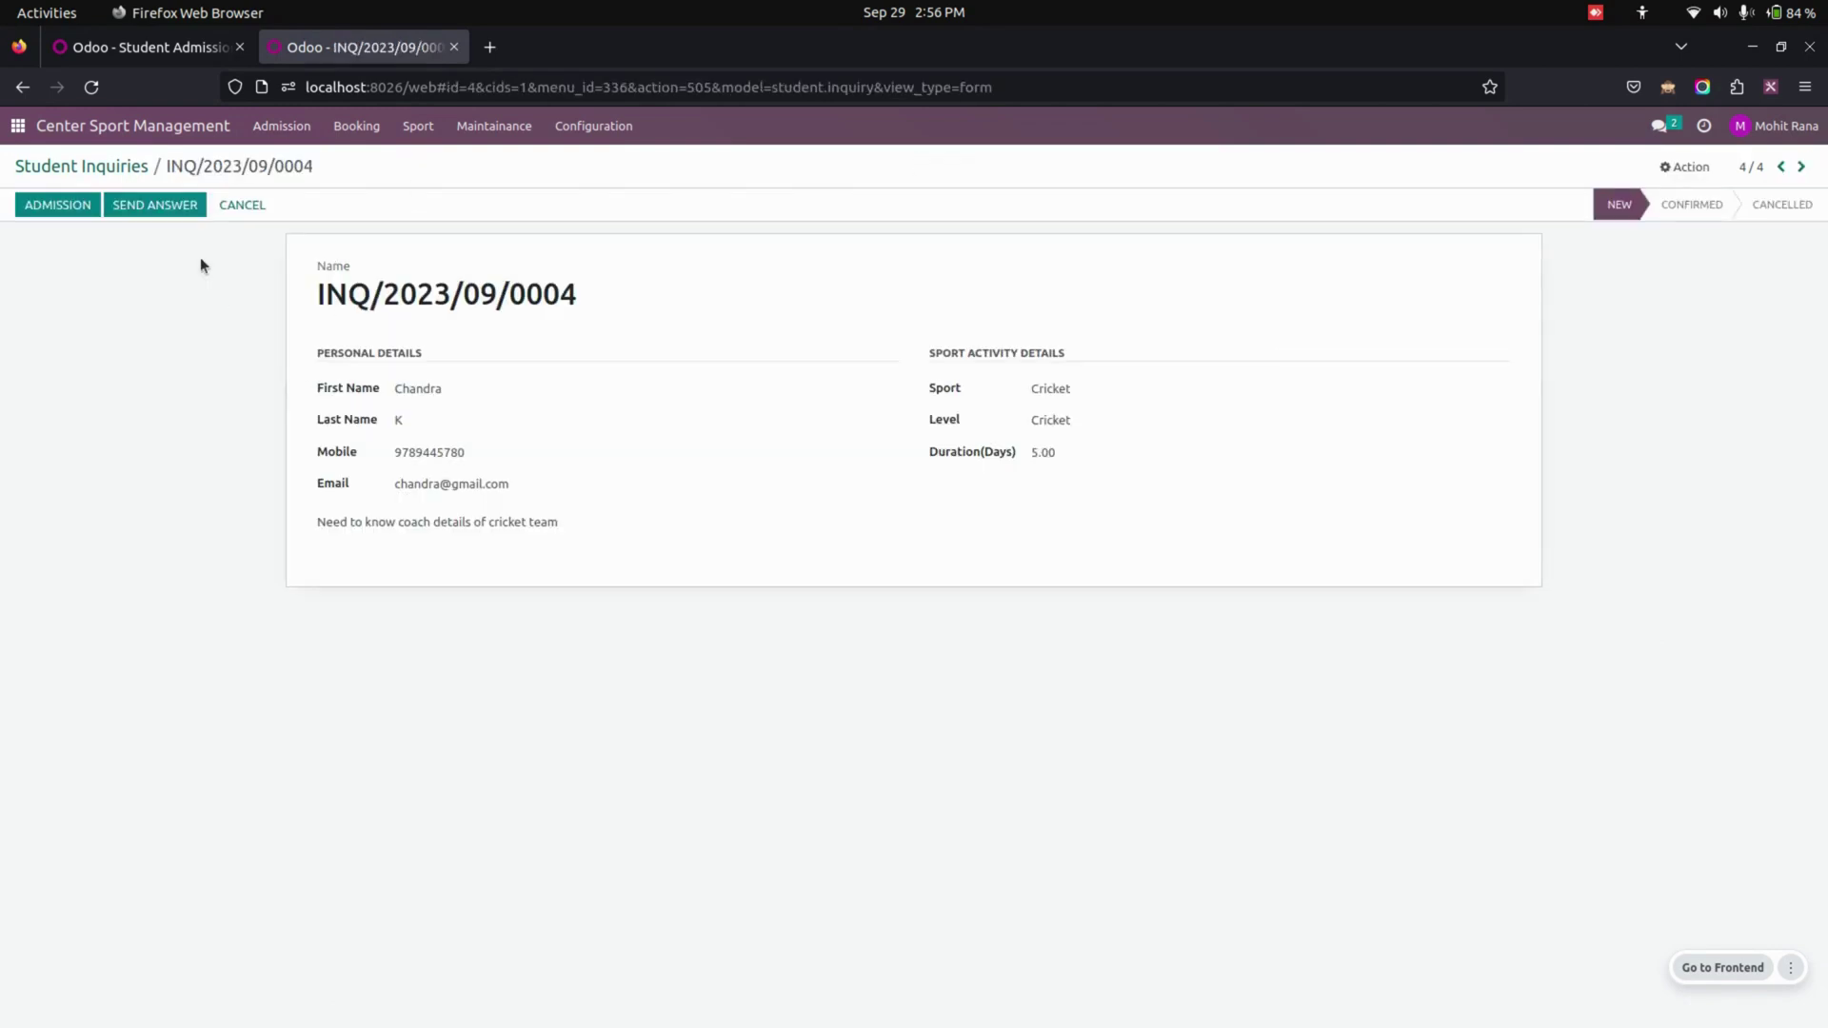
left_click(145, 207)
left_click(489, 567)
- Create an admission from the inquiry and open the new record in the student registrations
left_click(51, 211)
left_click(267, 136)
left_click(283, 164)
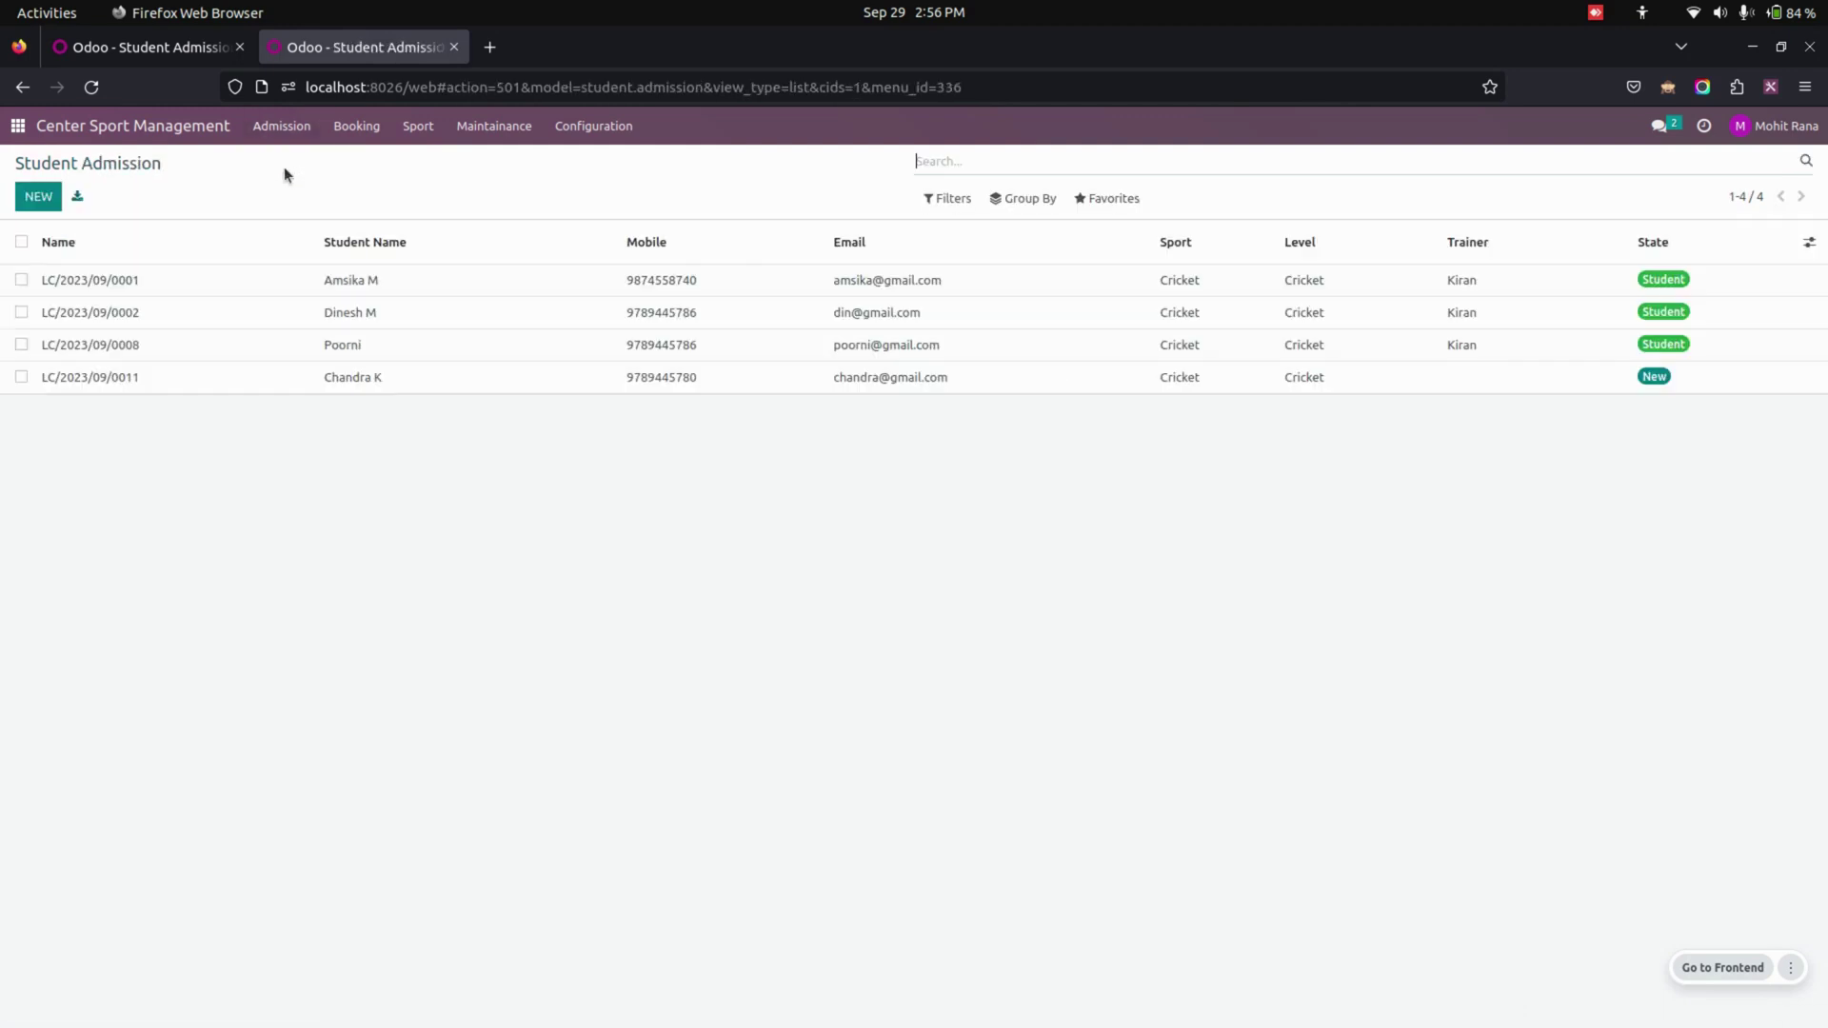
left_click(400, 385)
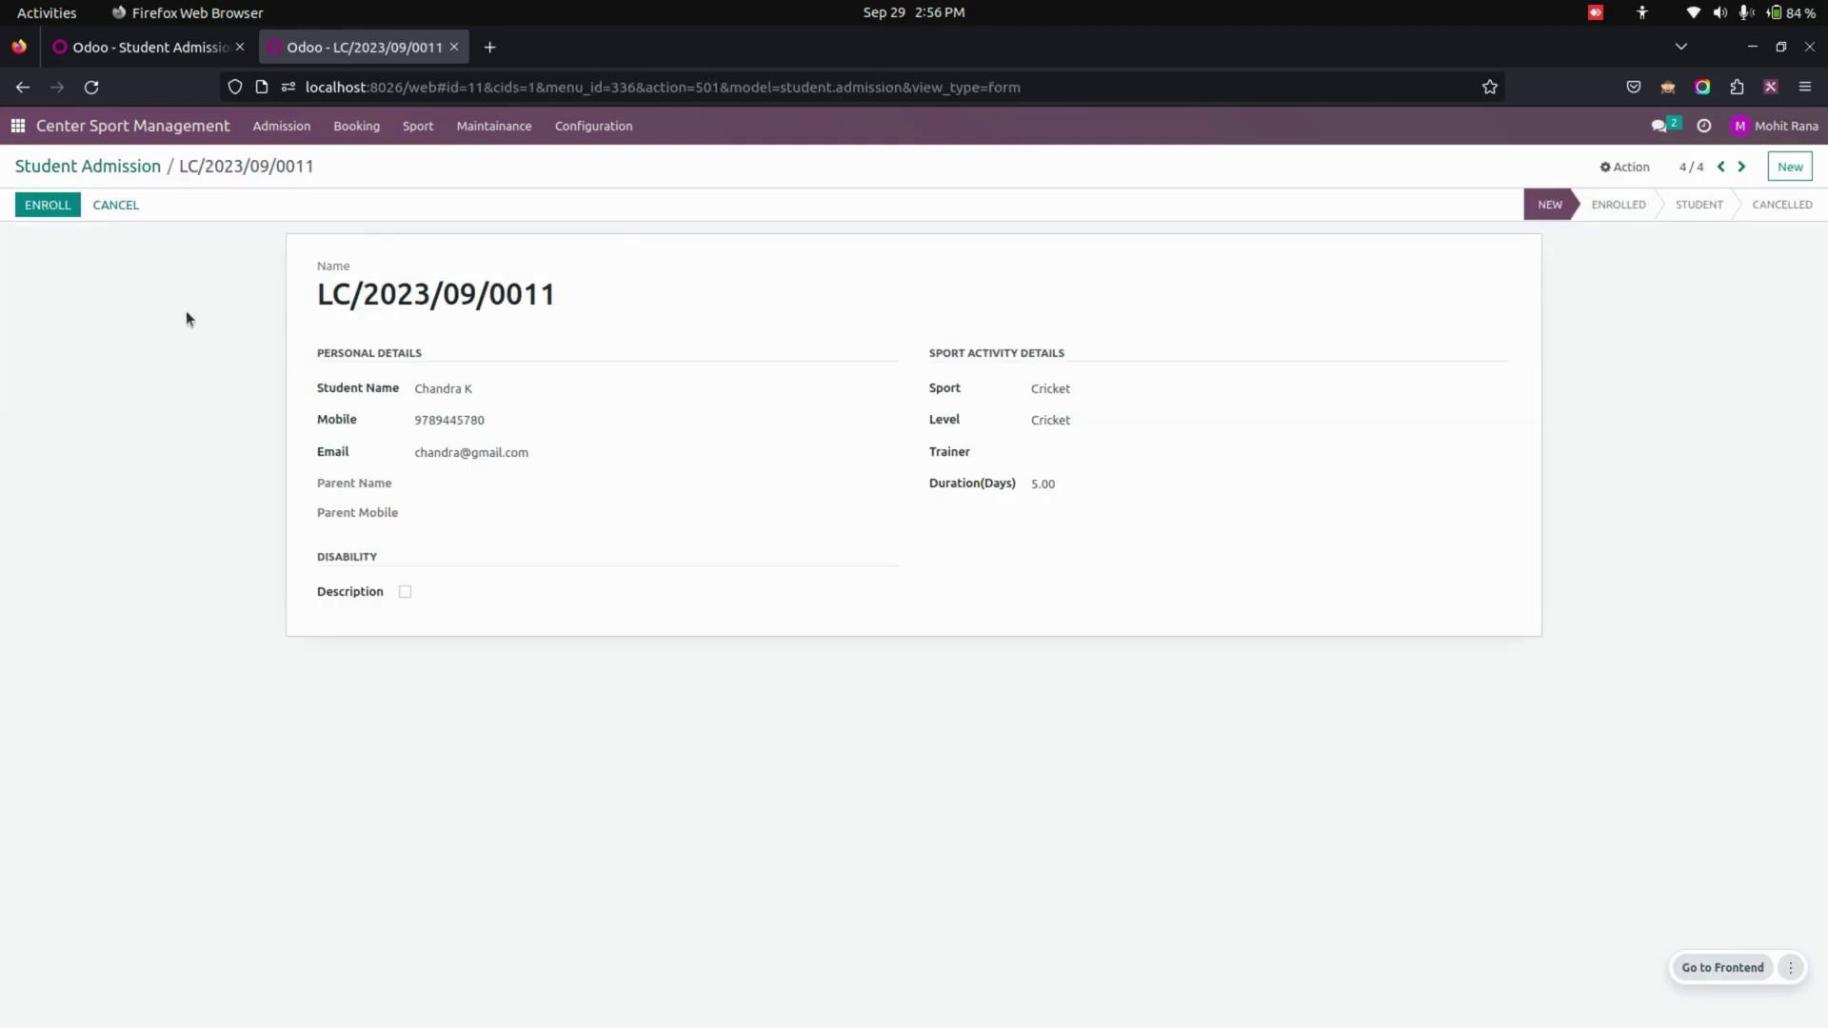
- Enroll the student with an invoice for the admission, and save the record with a trainer assigned
left_click(25, 211)
left_click(529, 284)
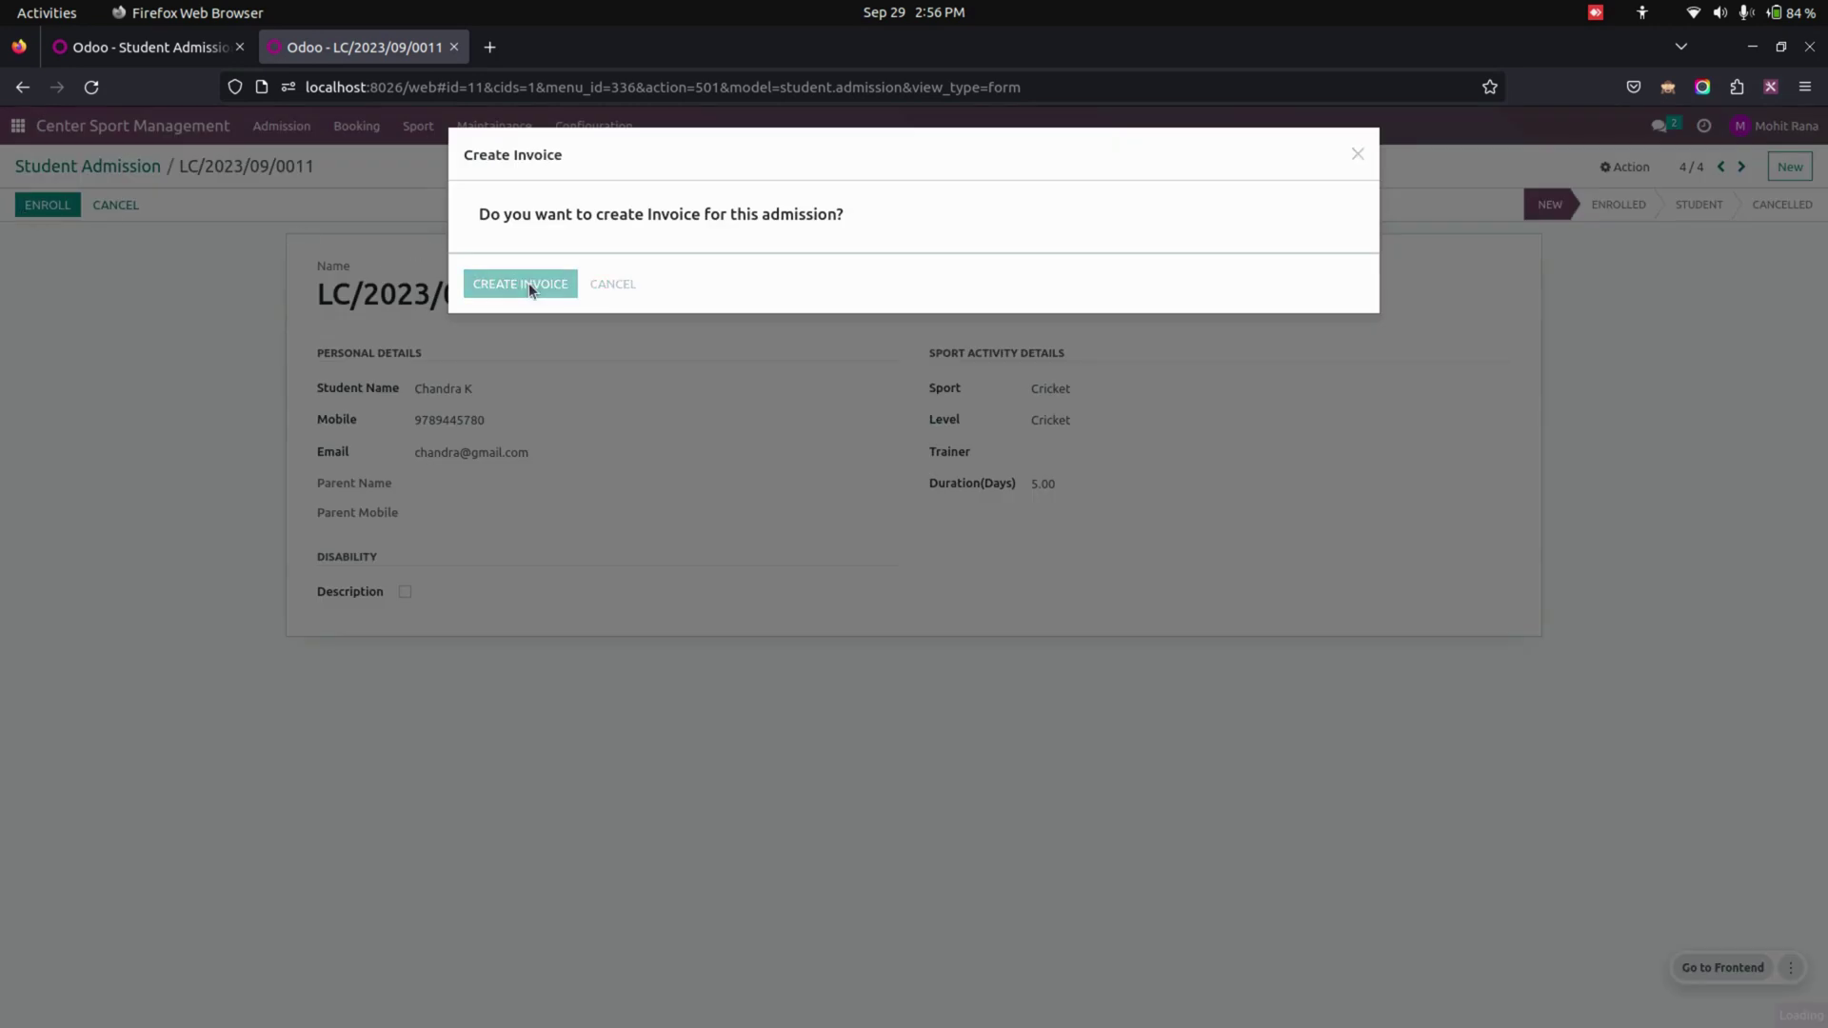
left_click(1118, 496)
left_click(1082, 550)
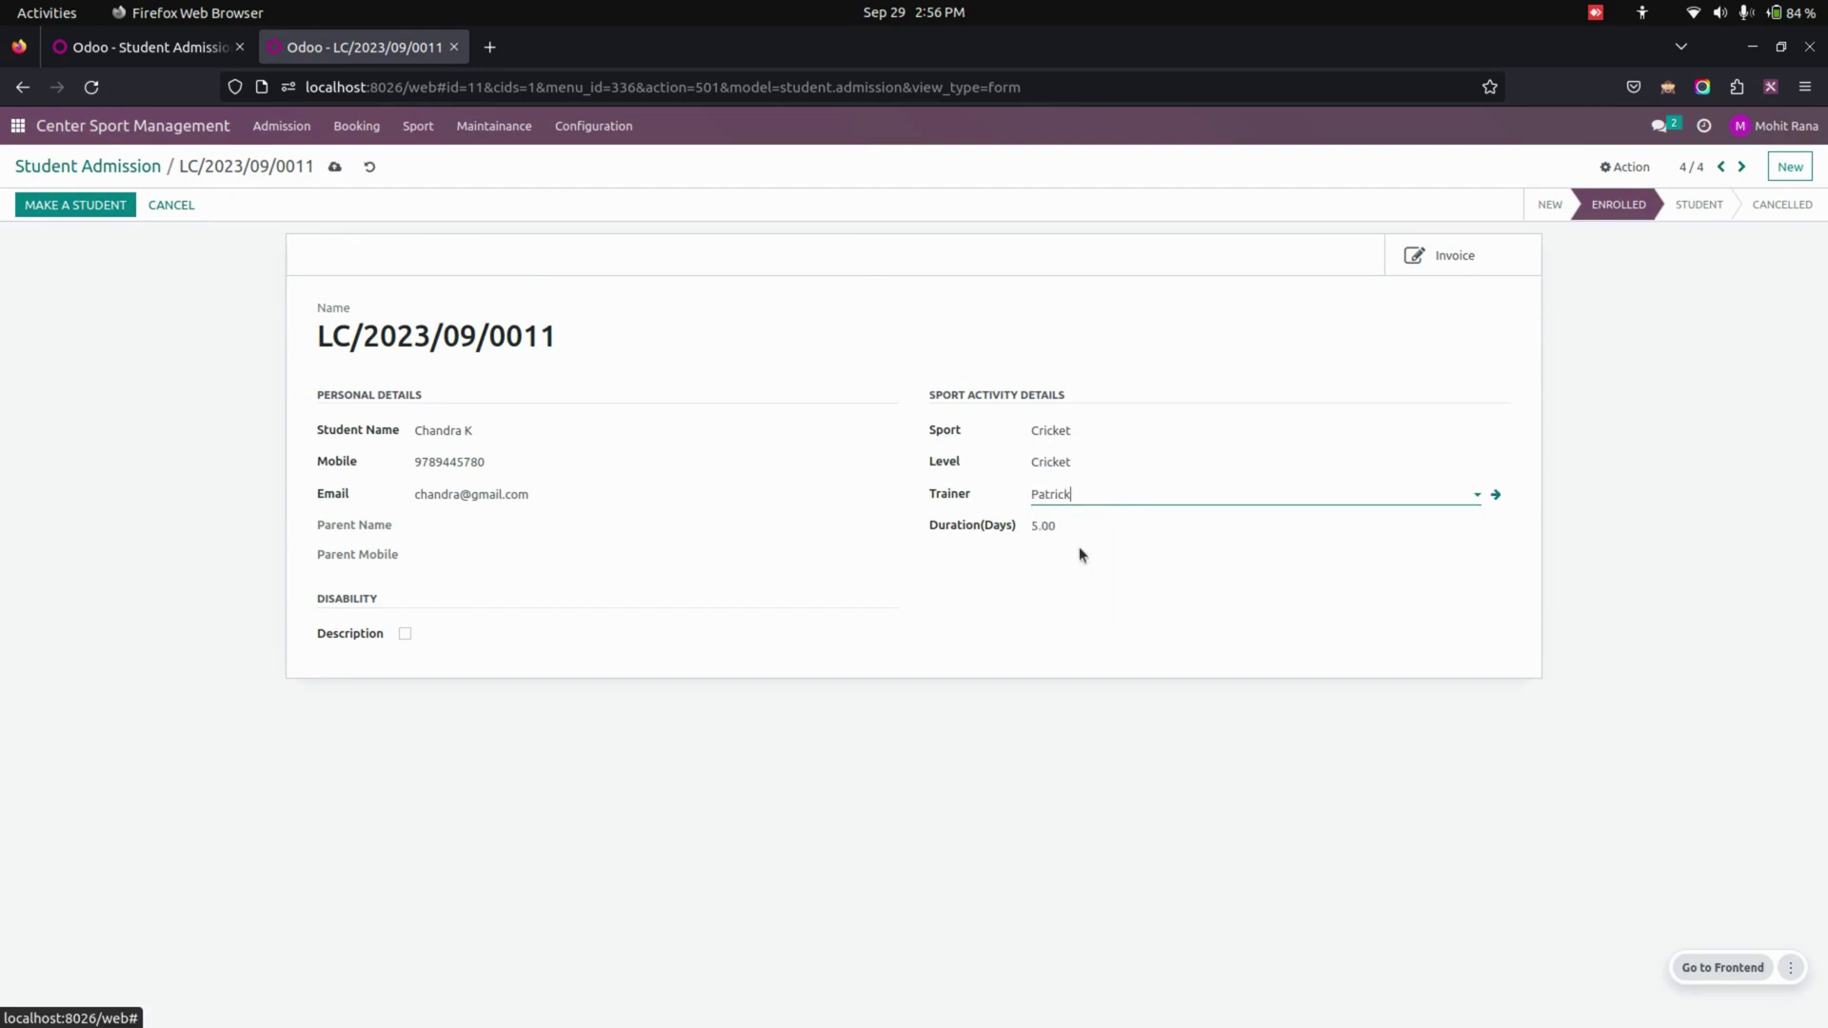
left_click(334, 167)
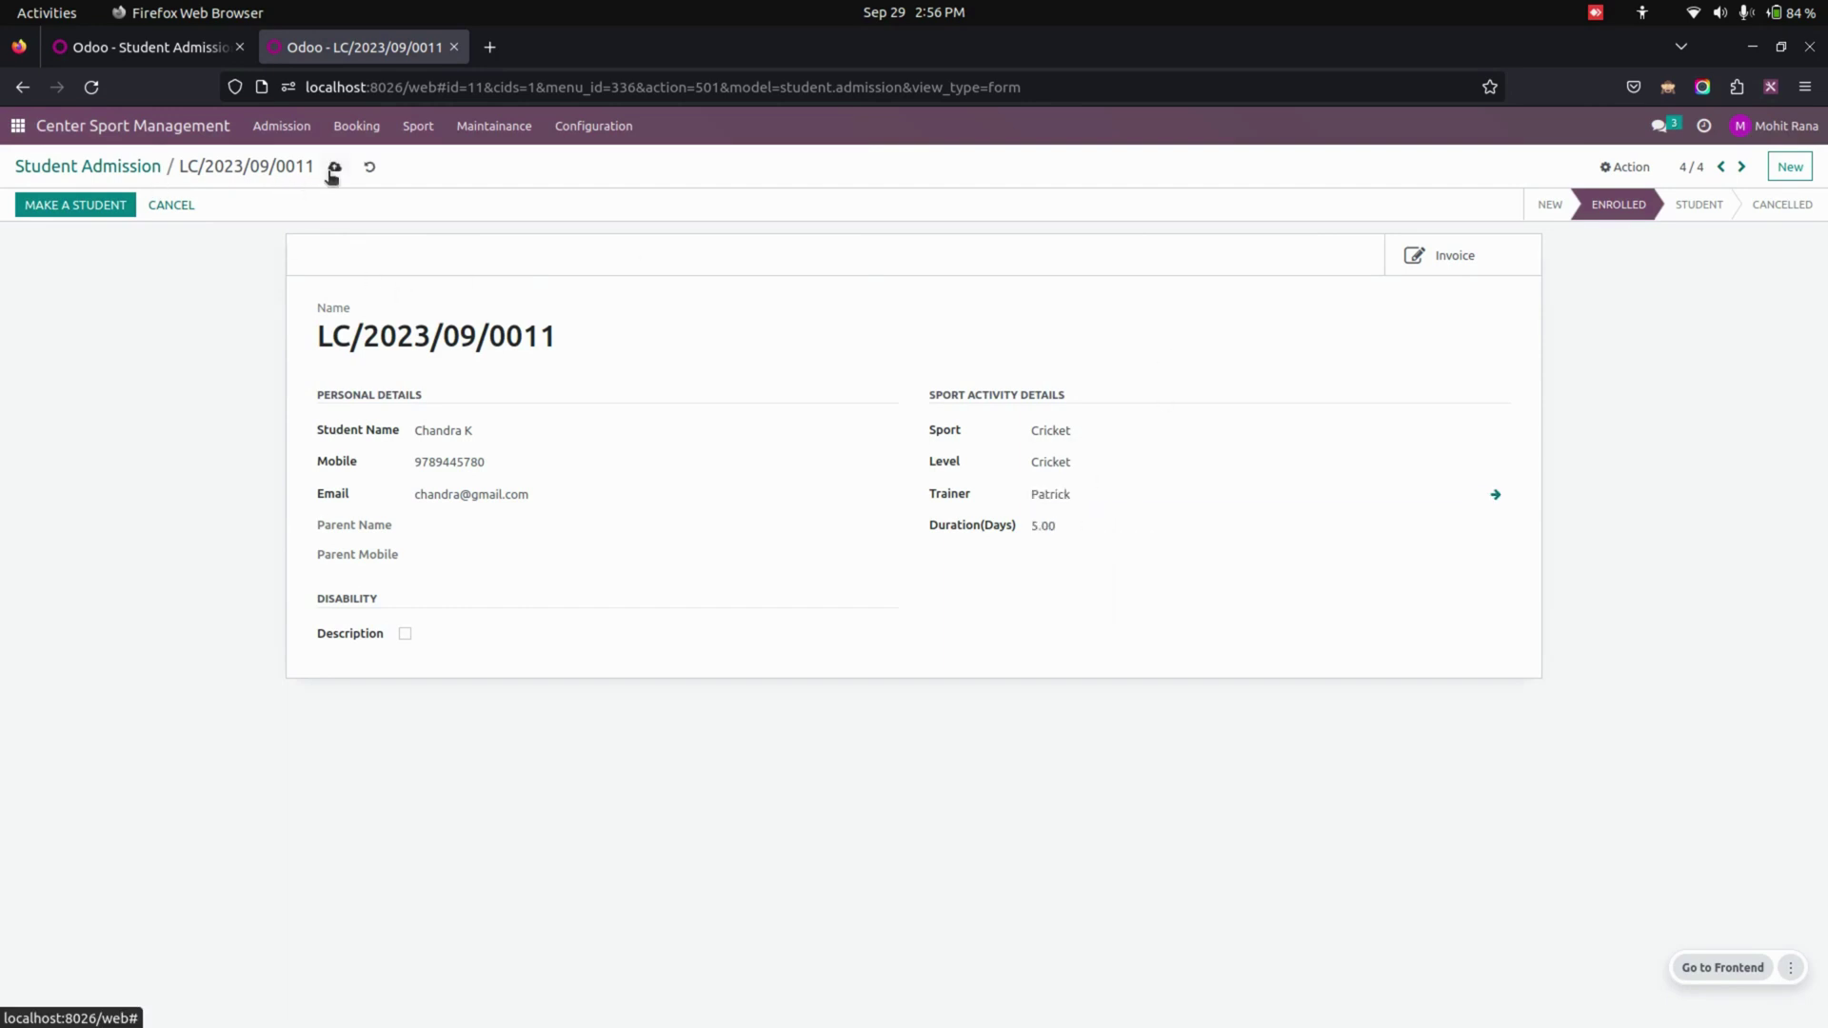
- Confirm the admission's draft invoice, return to the admission record and make the applicant a student
left_click(1450, 255)
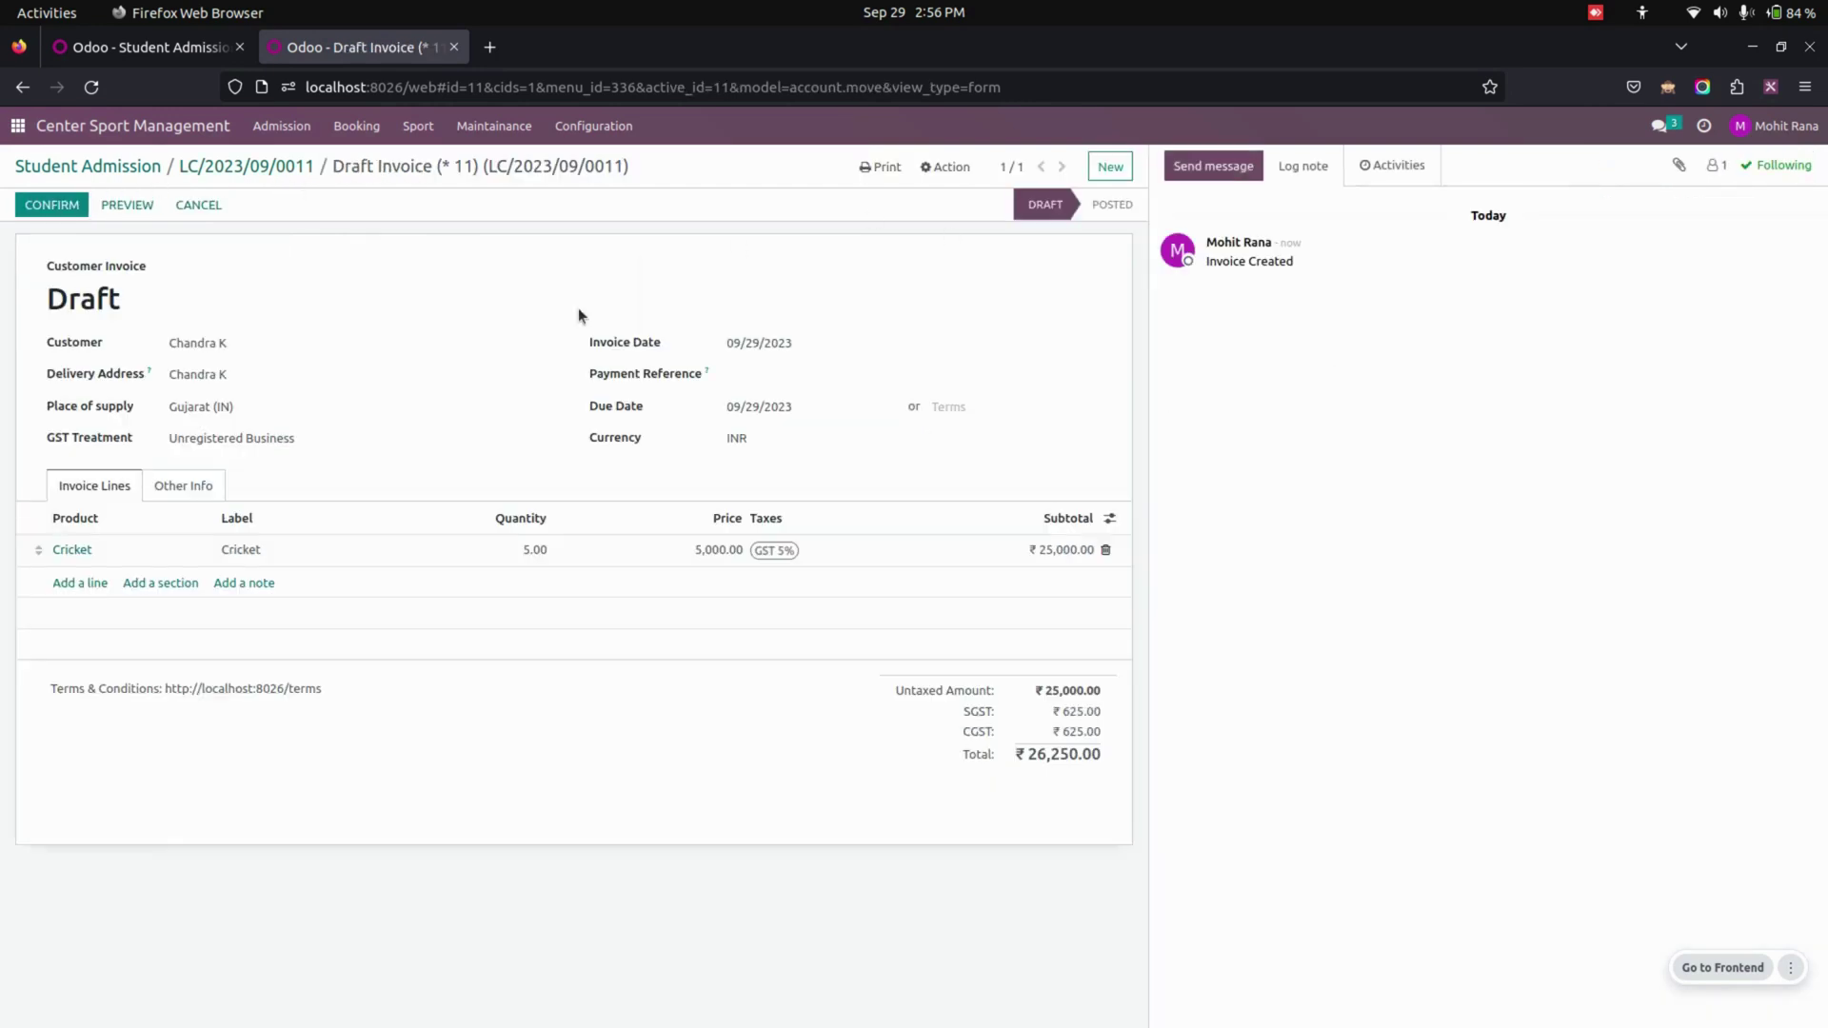
left_click(69, 210)
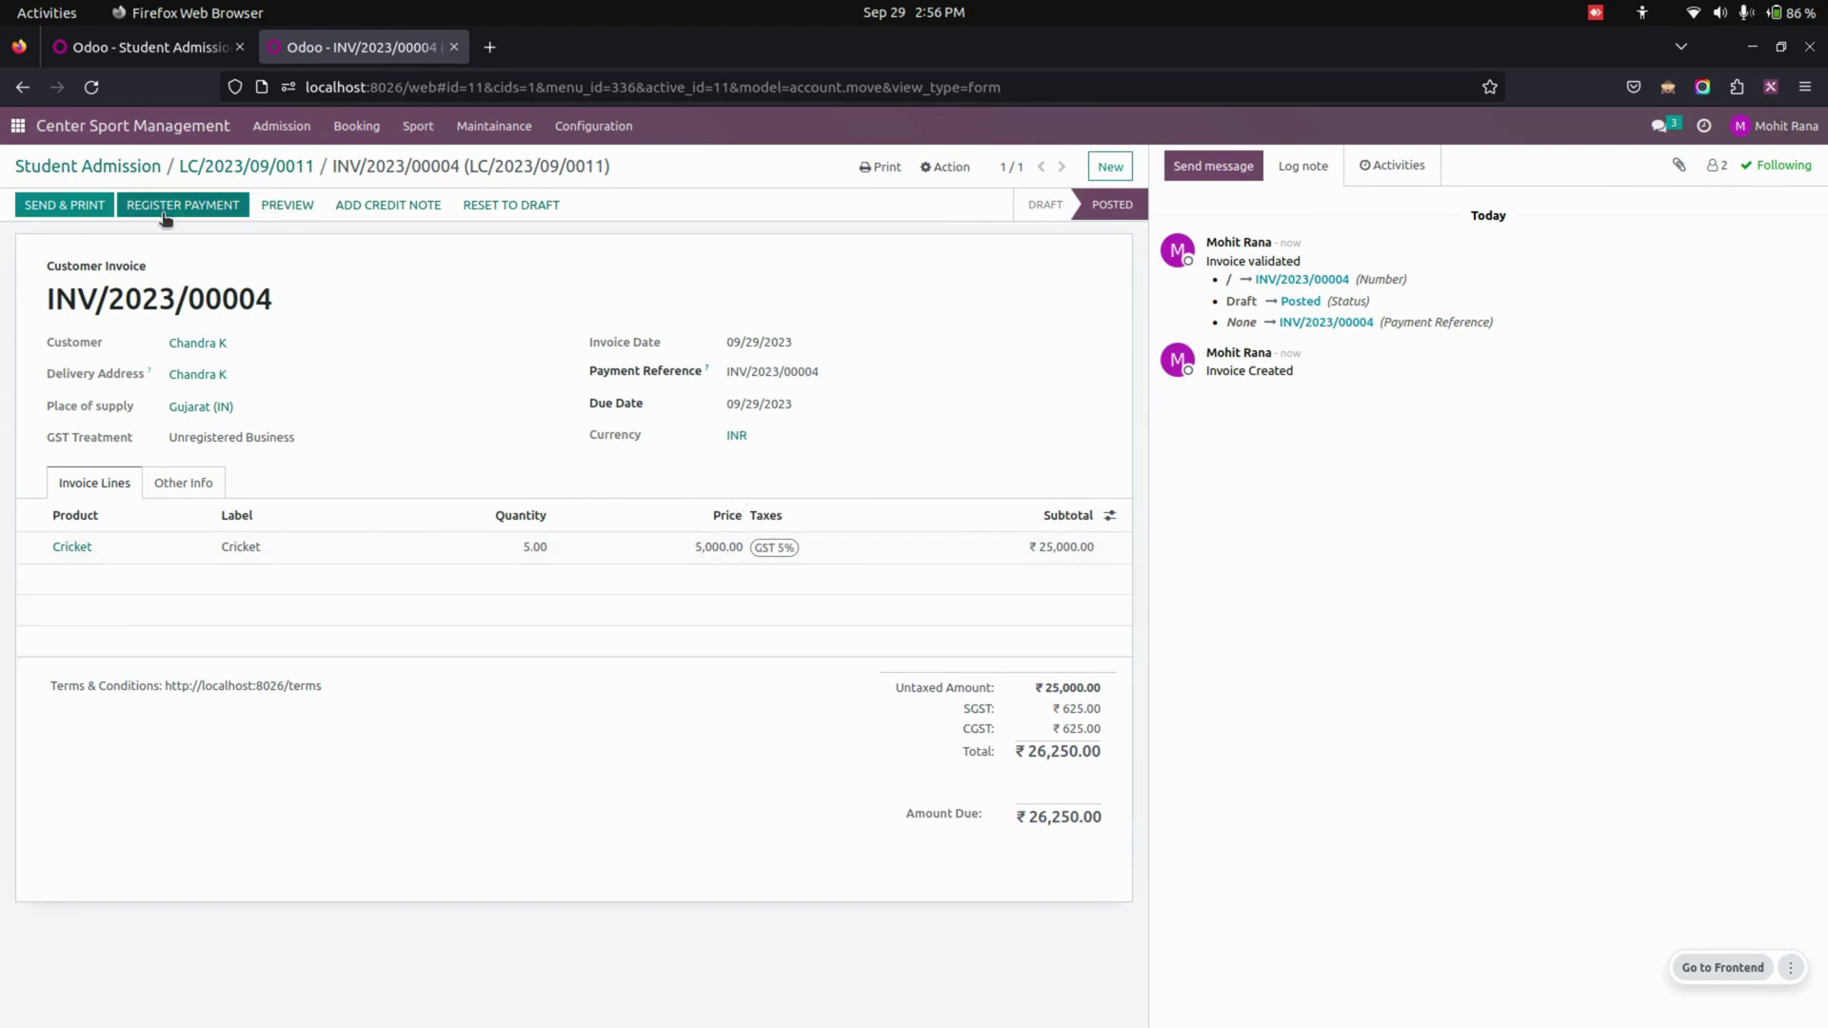
left_click(246, 168)
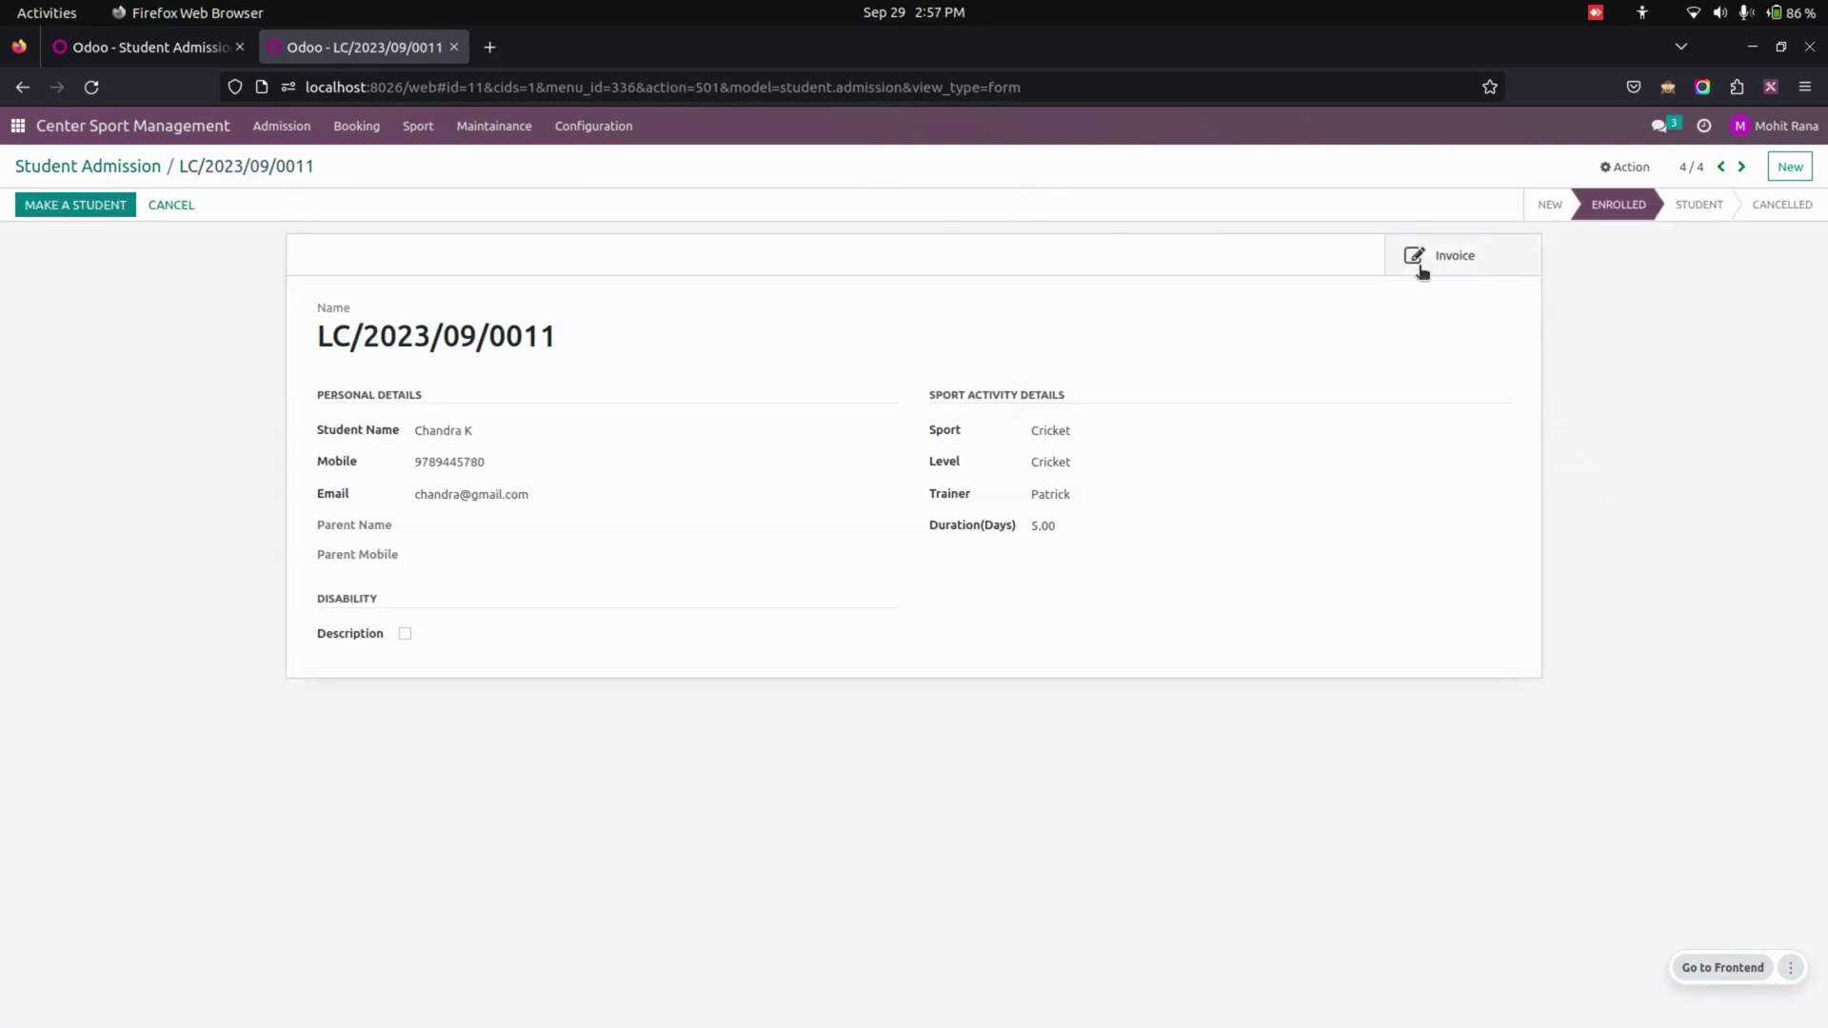
left_click(87, 212)
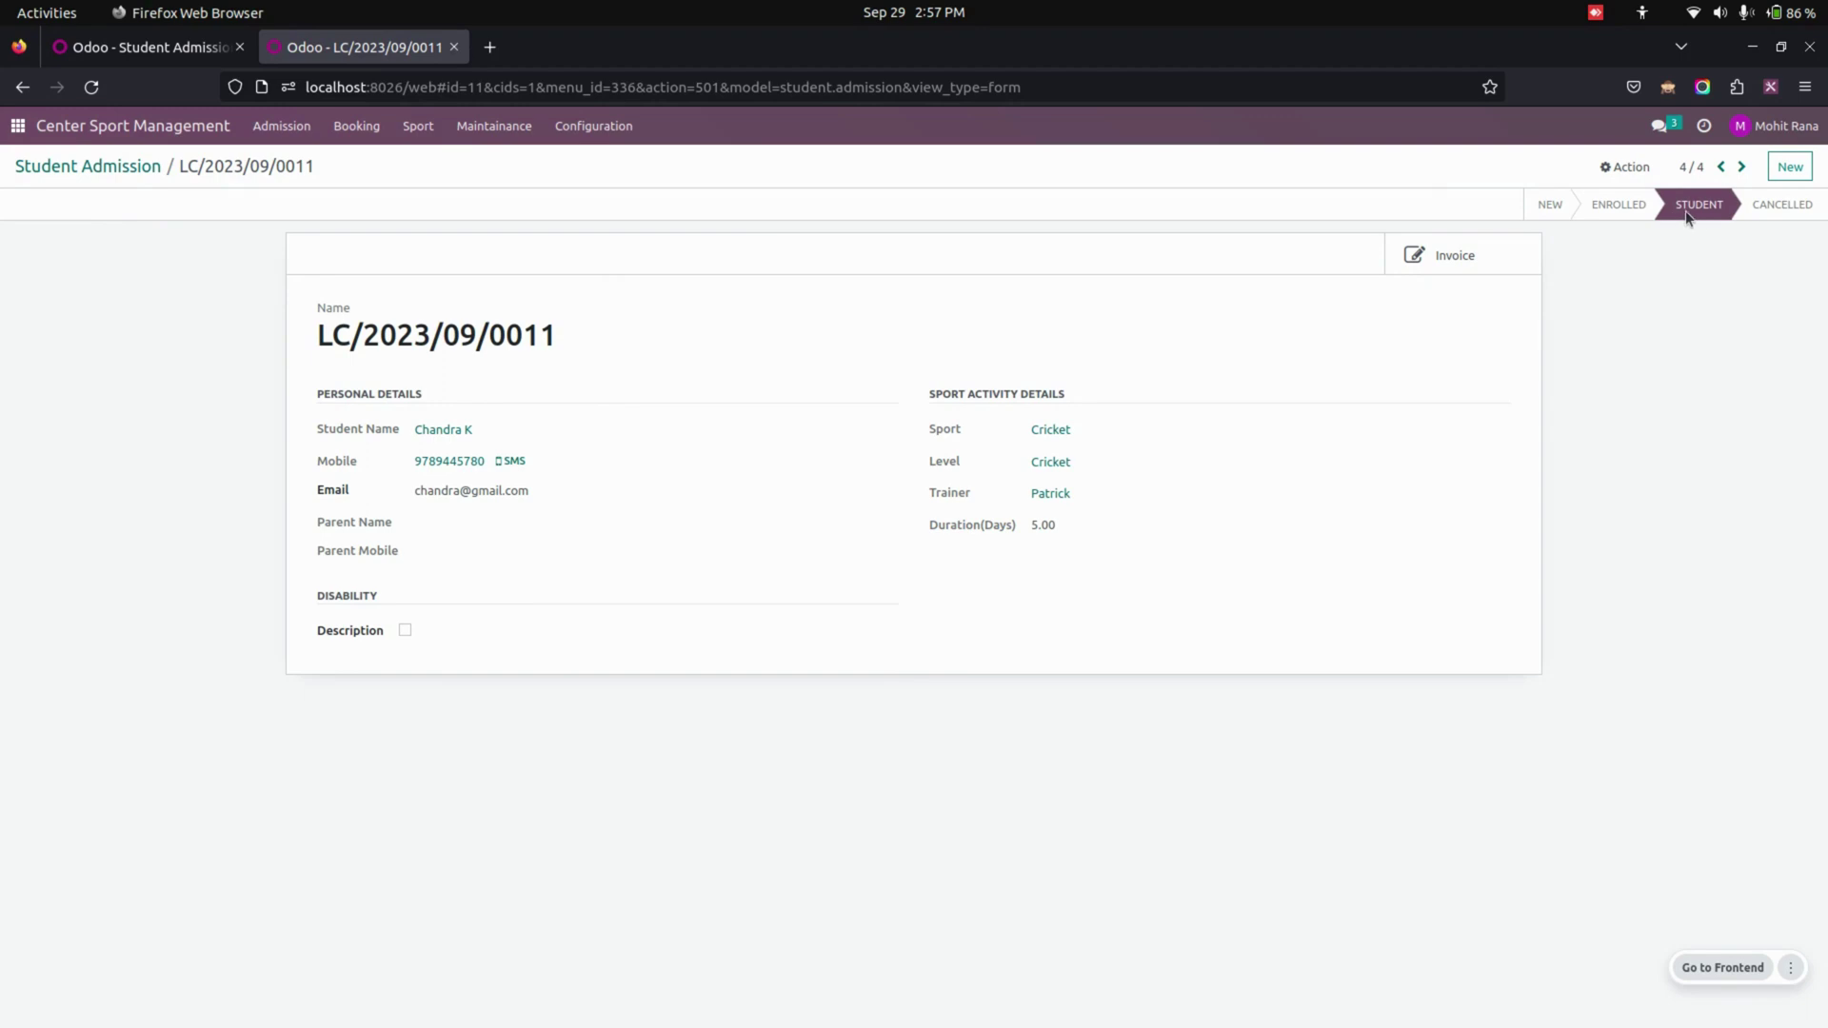
- Check the states in the student admissions list and view the details of its first record
left_click(64, 171)
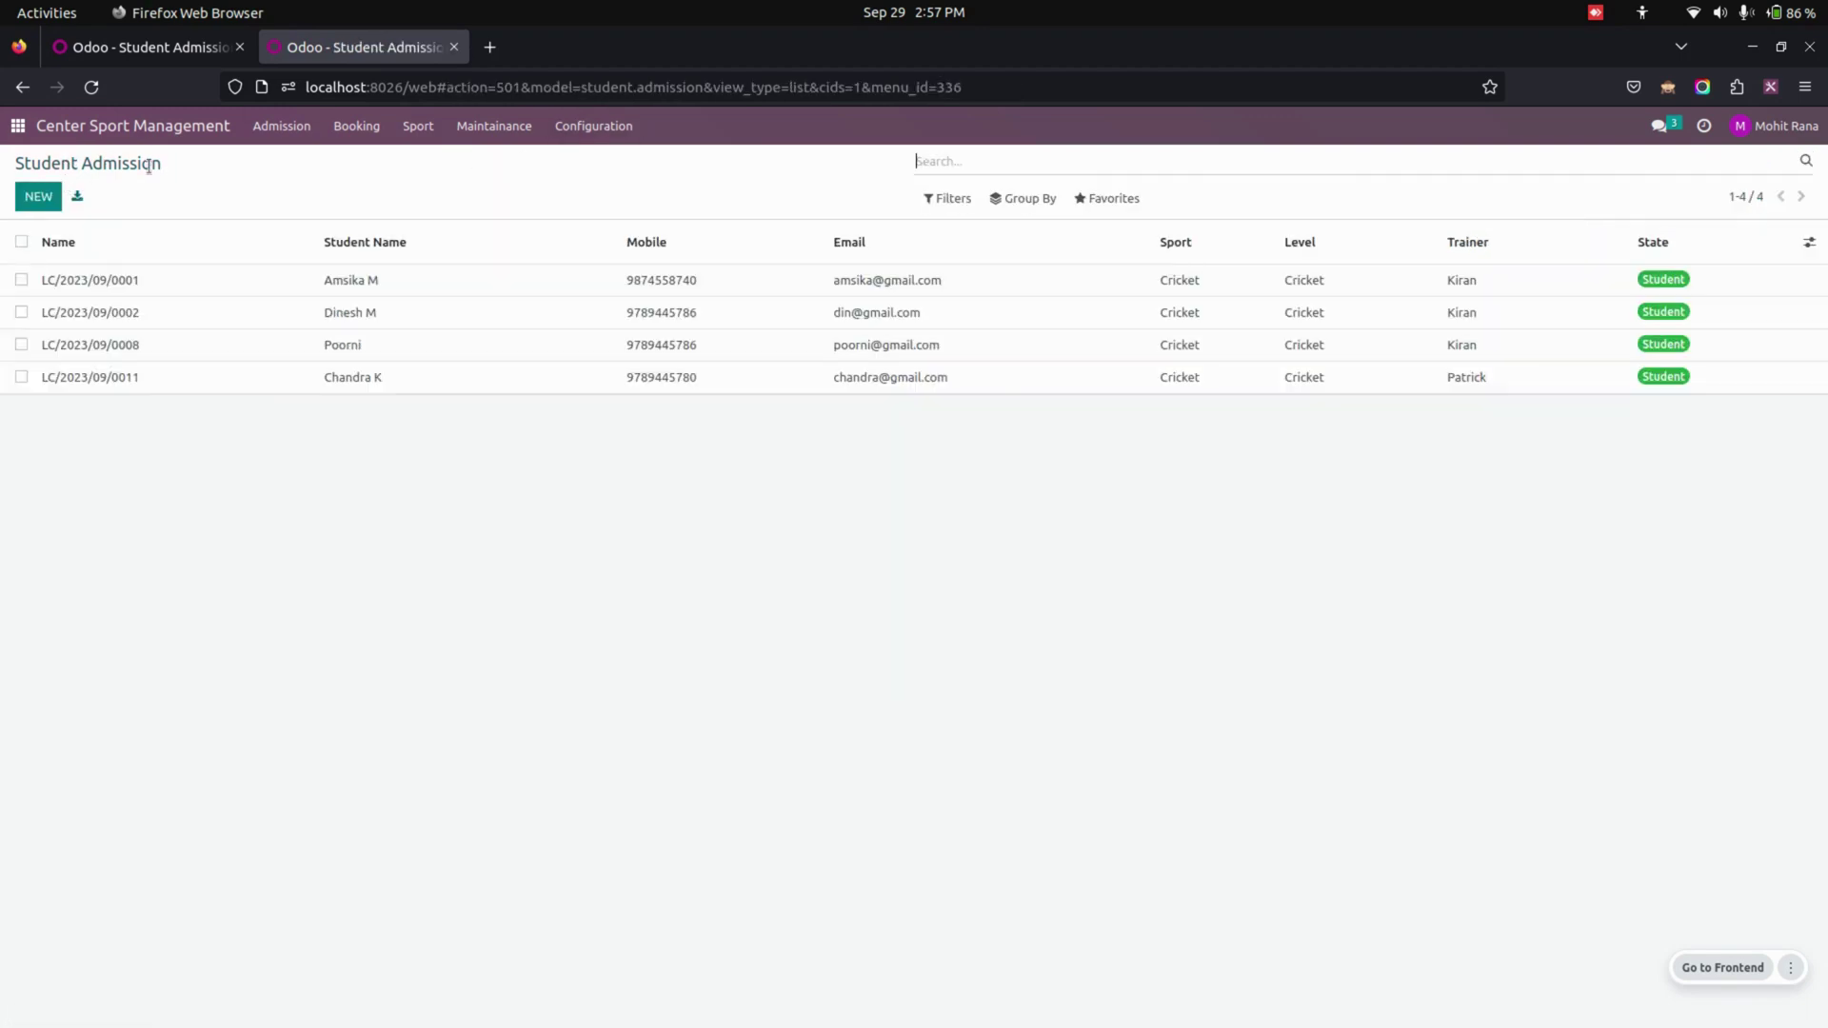
left_click(1546, 284)
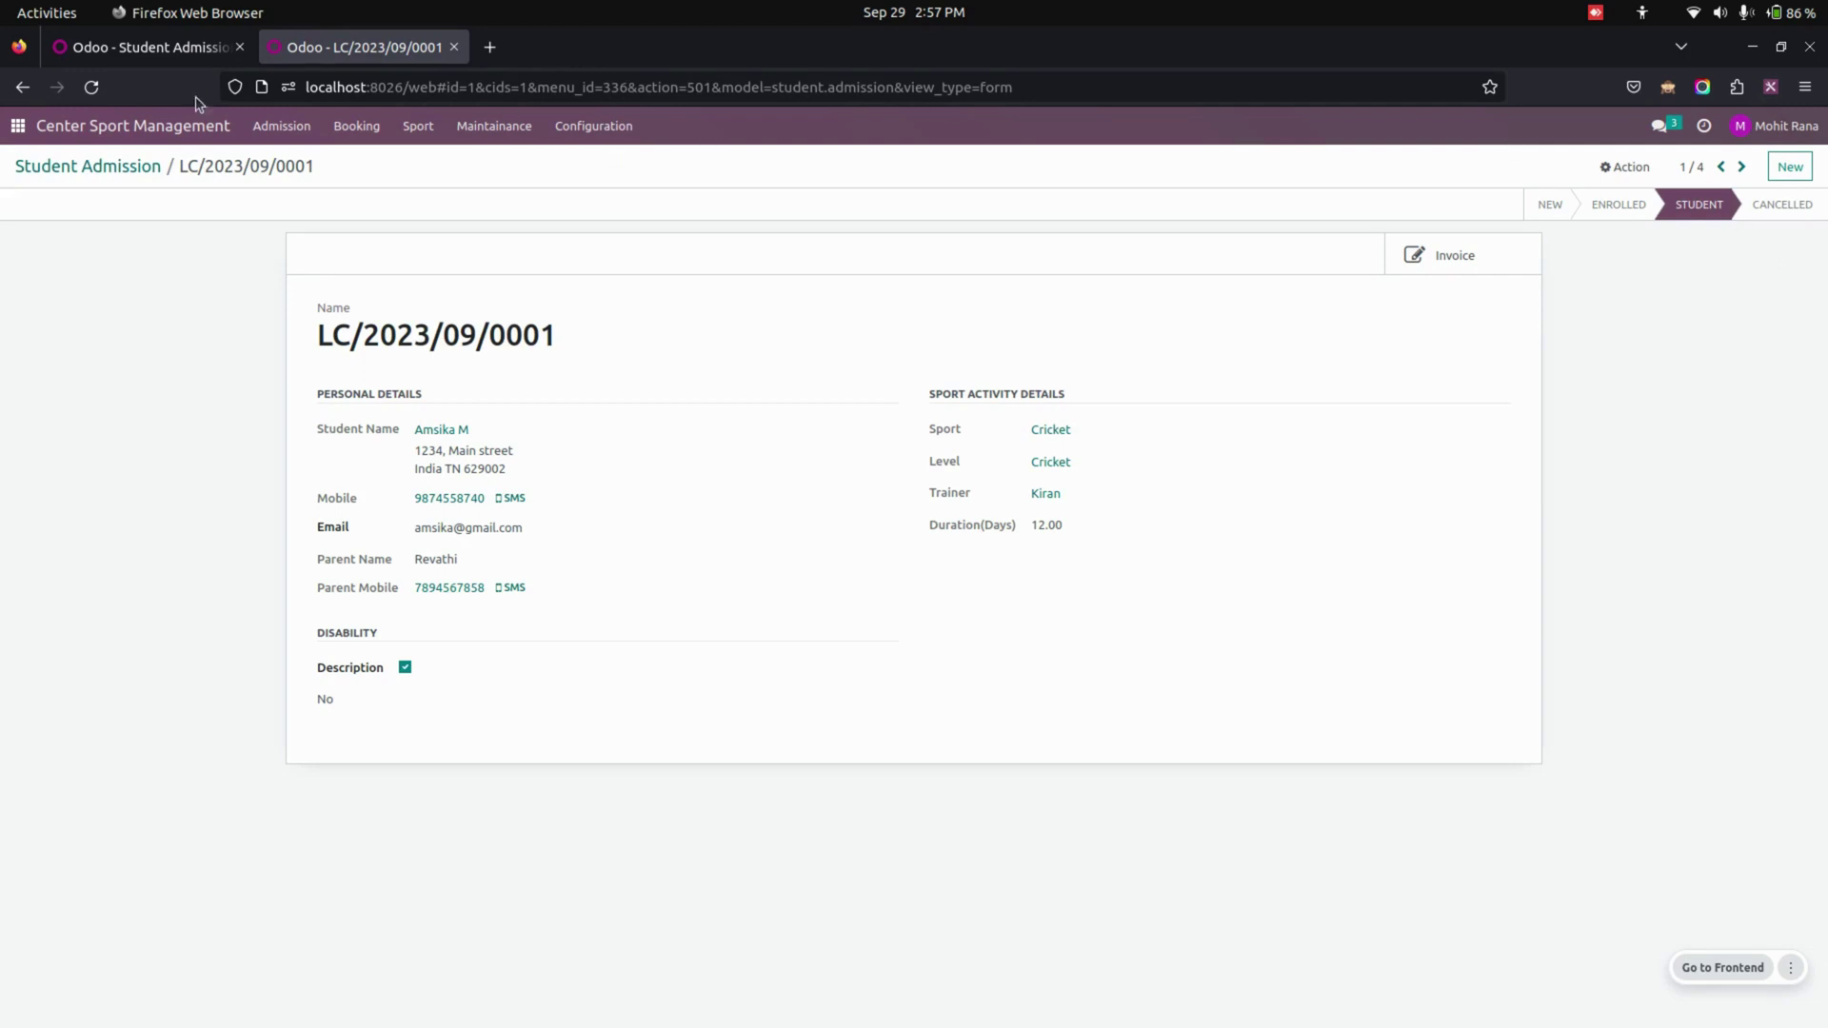
left_click(105, 171)
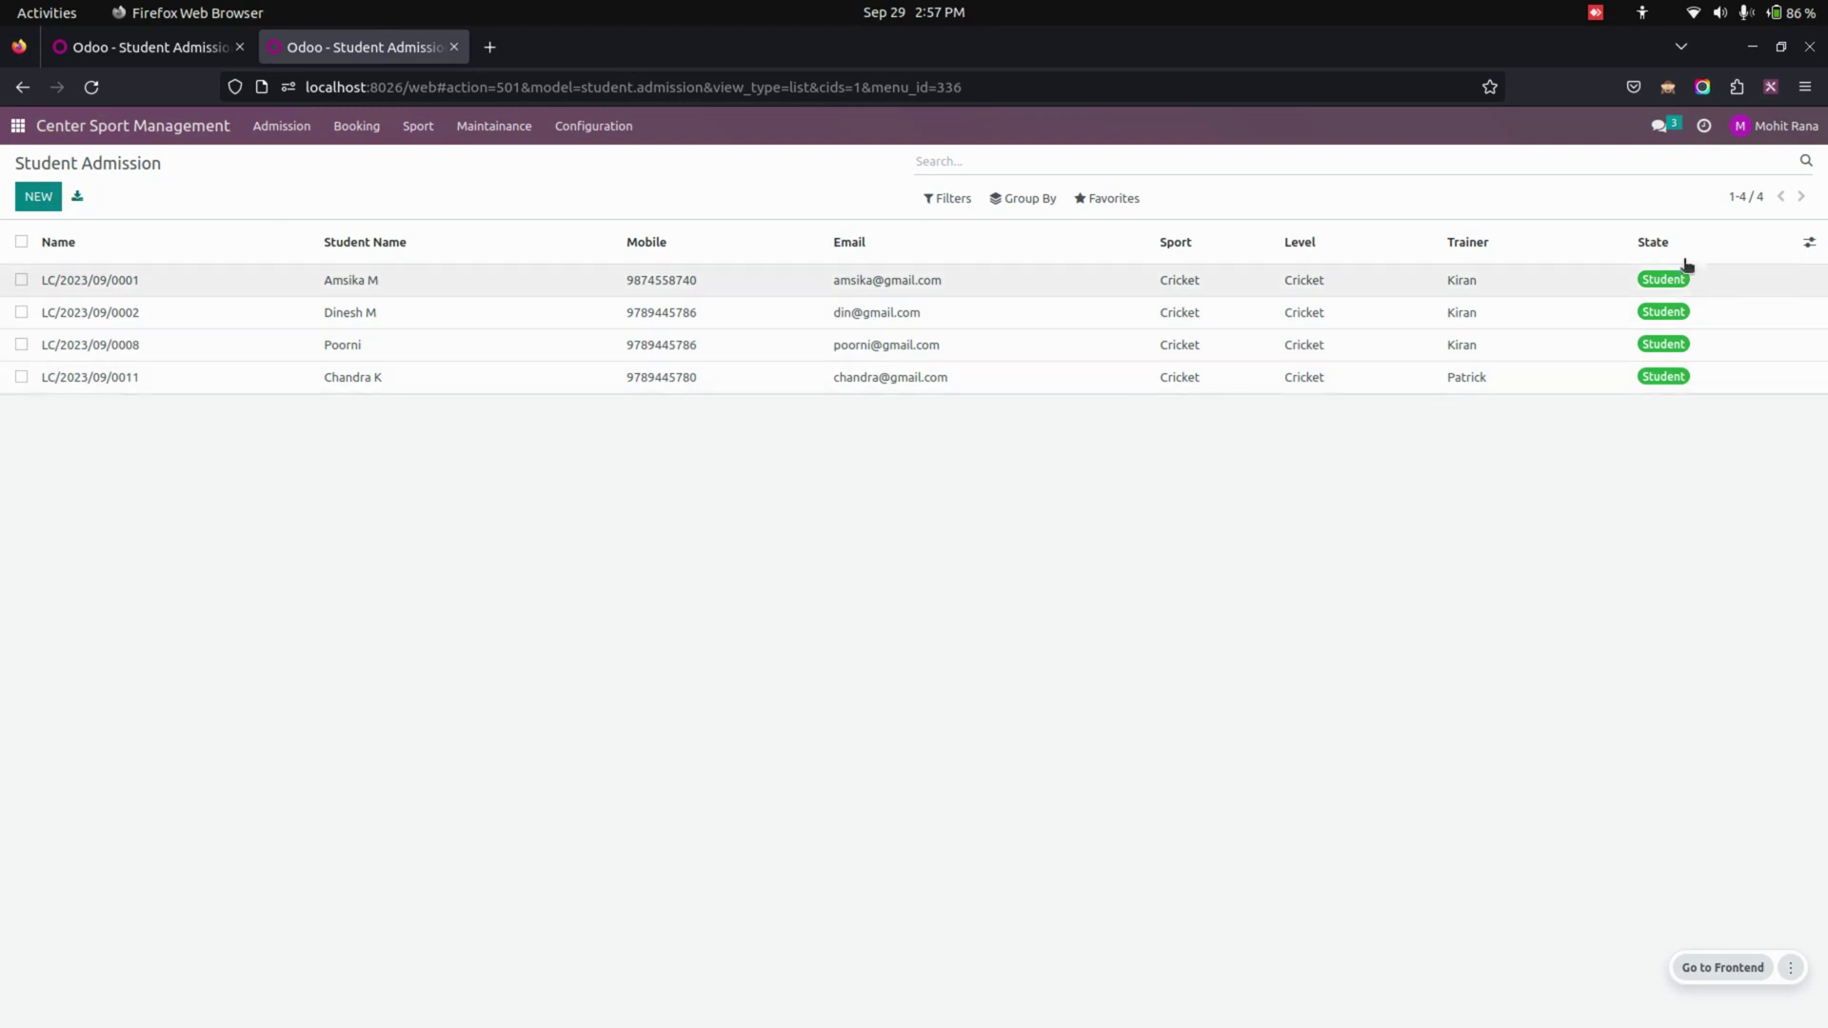
- Open the center students overview and view the newly added student's contact record
left_click(282, 126)
left_click(285, 188)
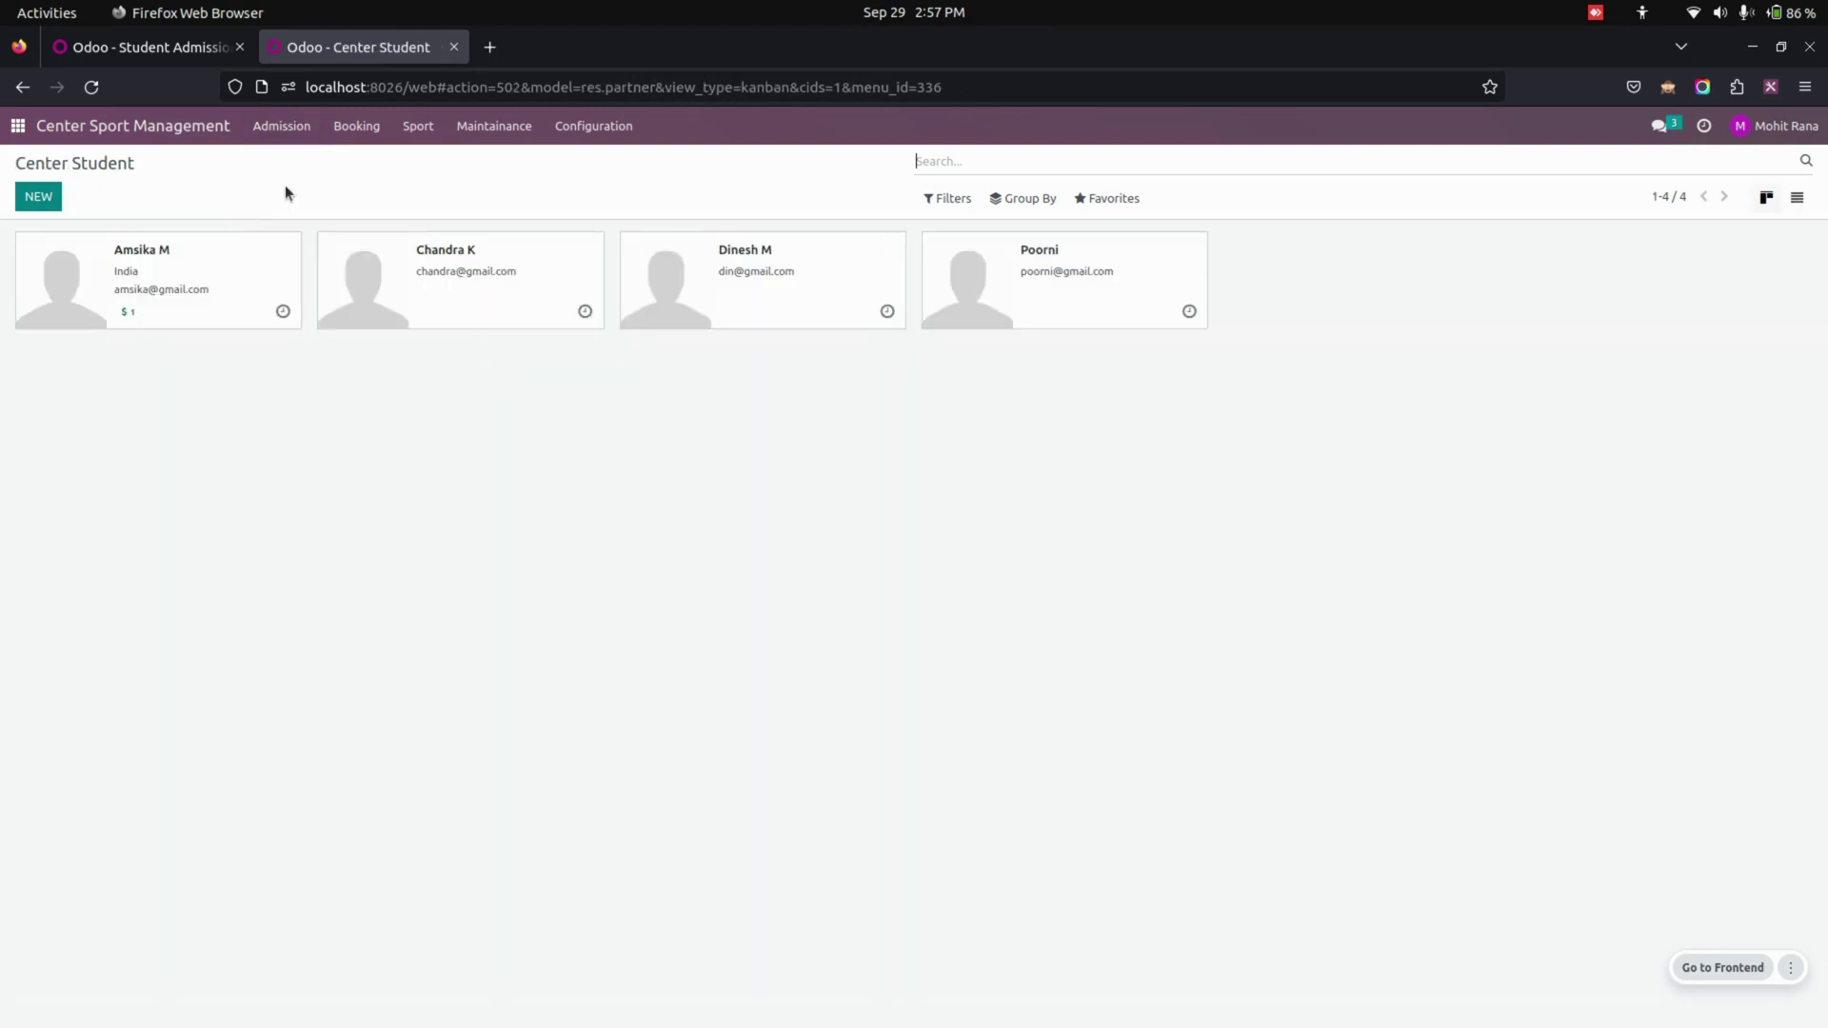
left_click(487, 310)
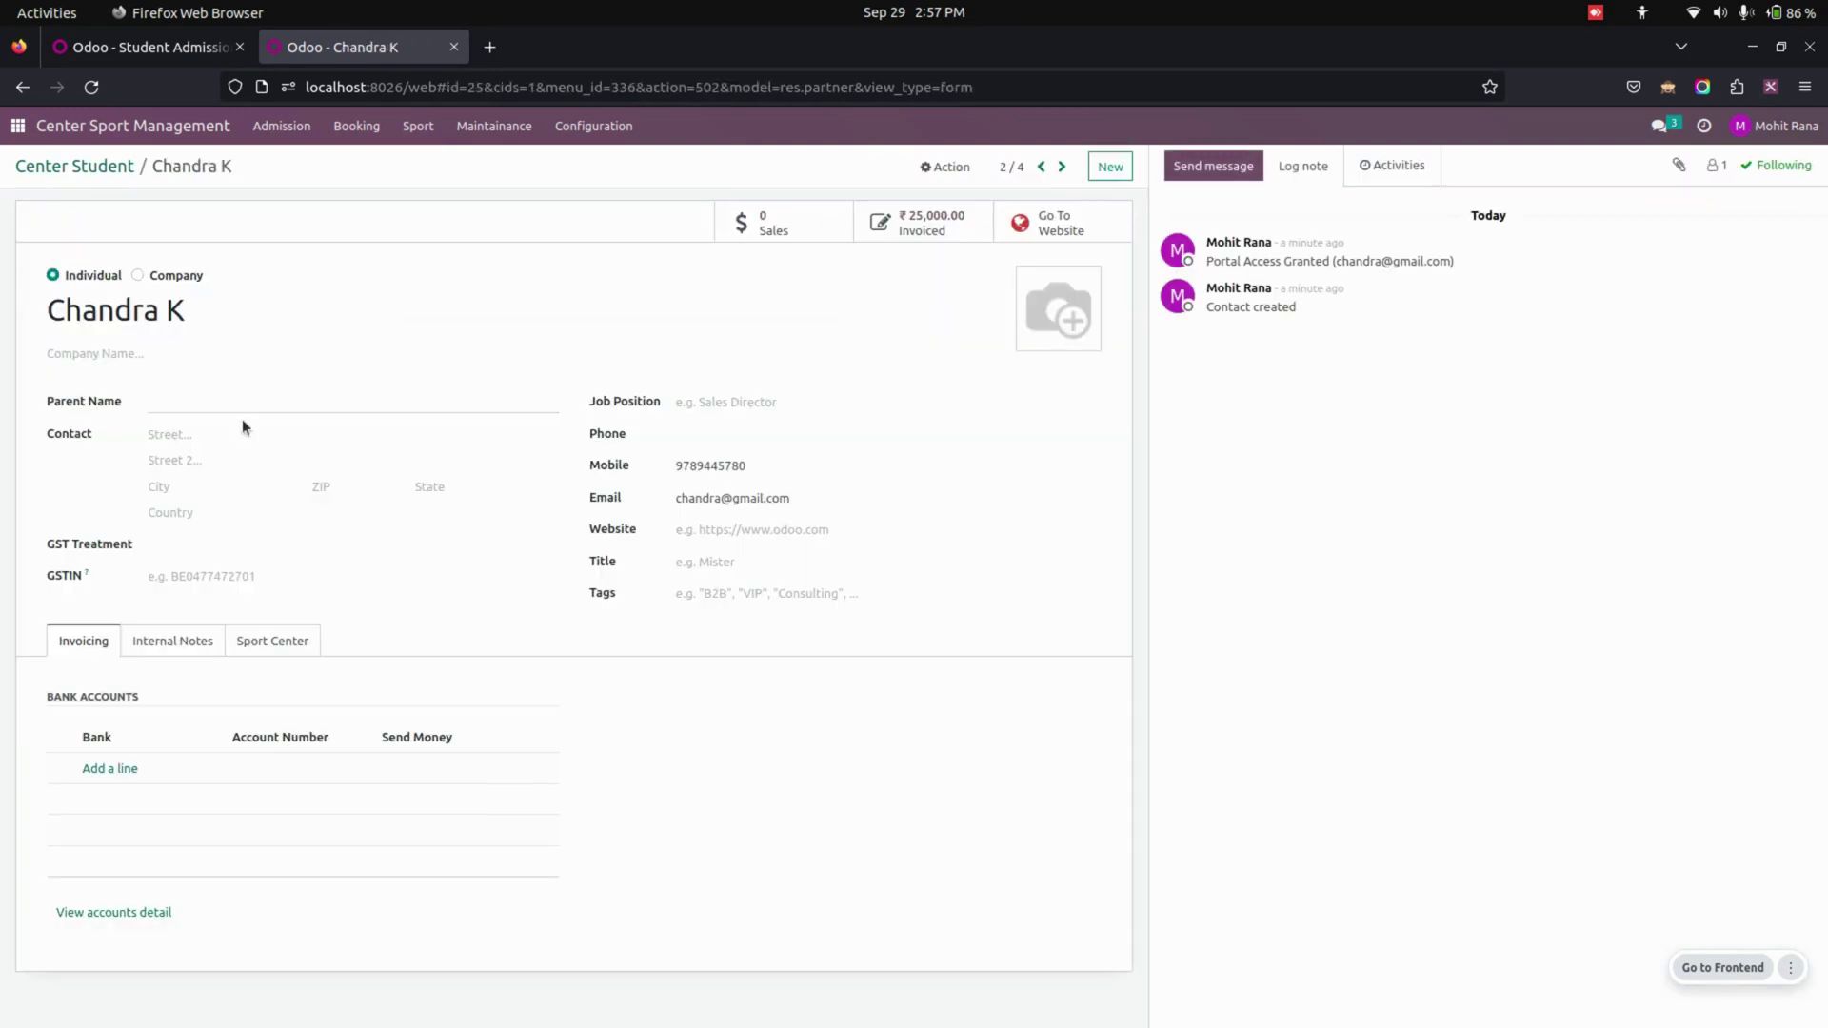
- View the center bookings list and open the registration page on the website
left_click(356, 126)
left_click(281, 126)
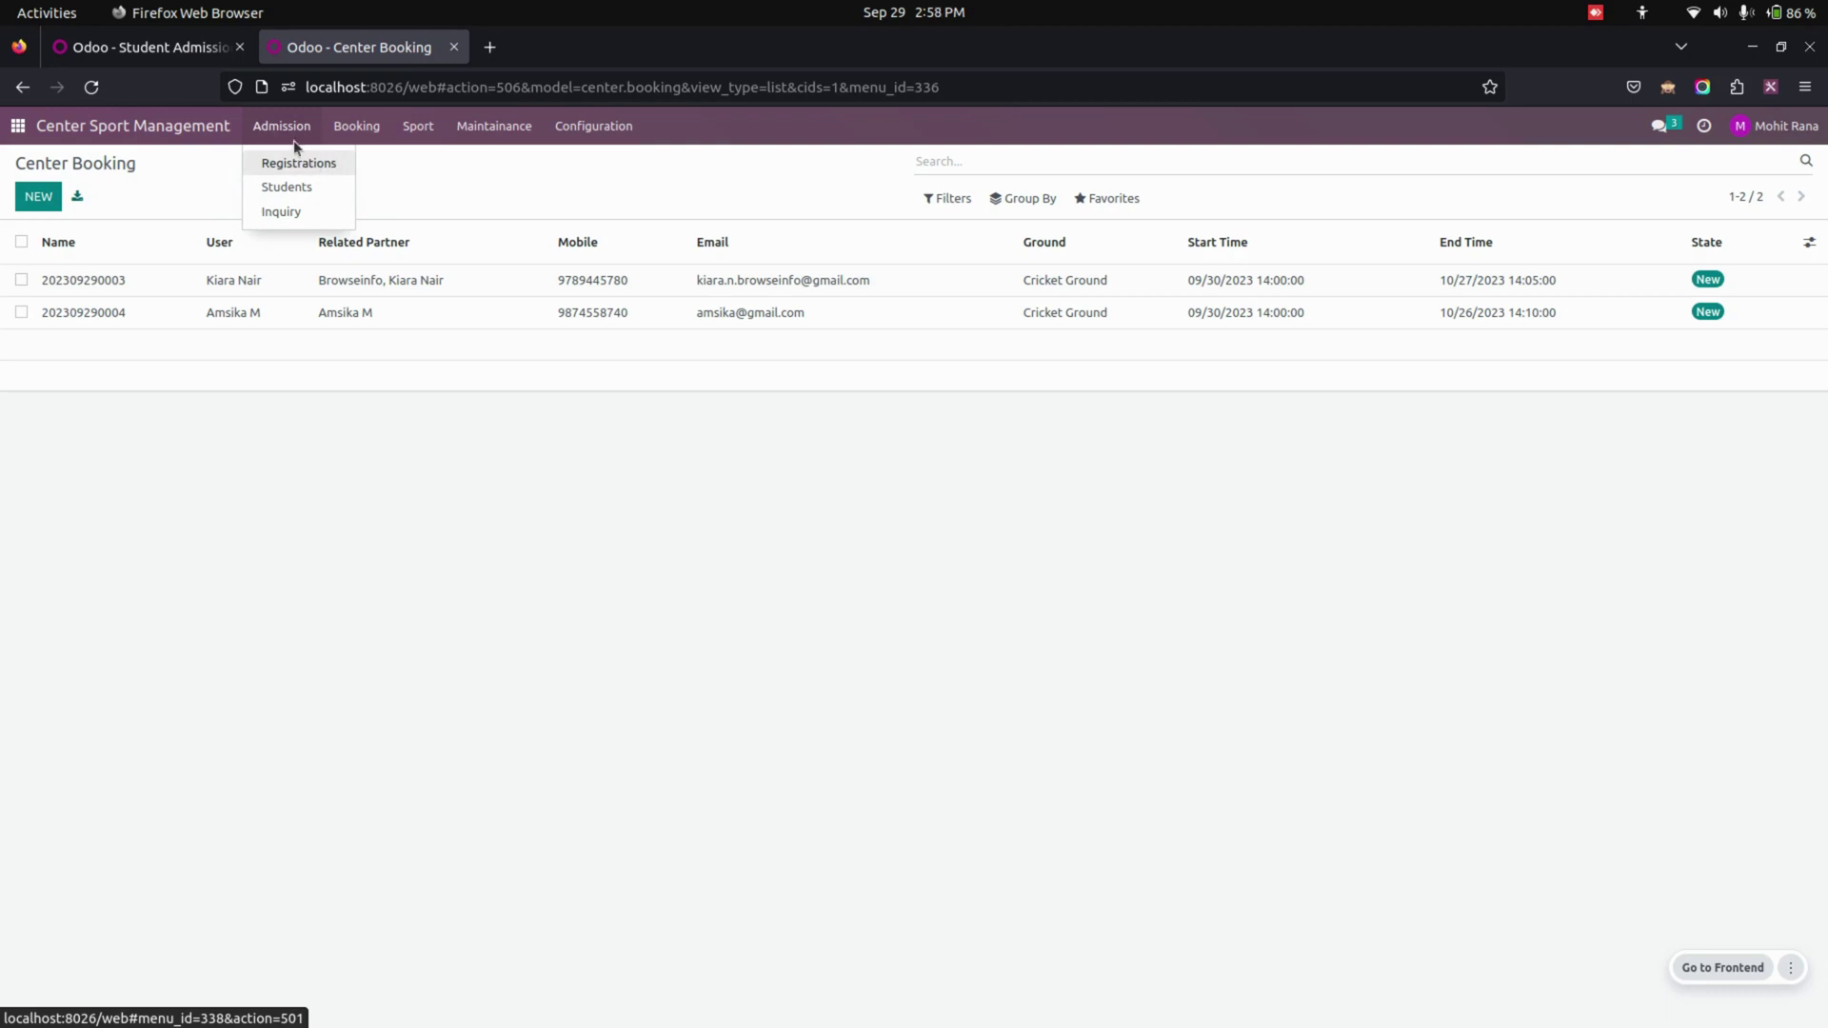
left_click(186, 53)
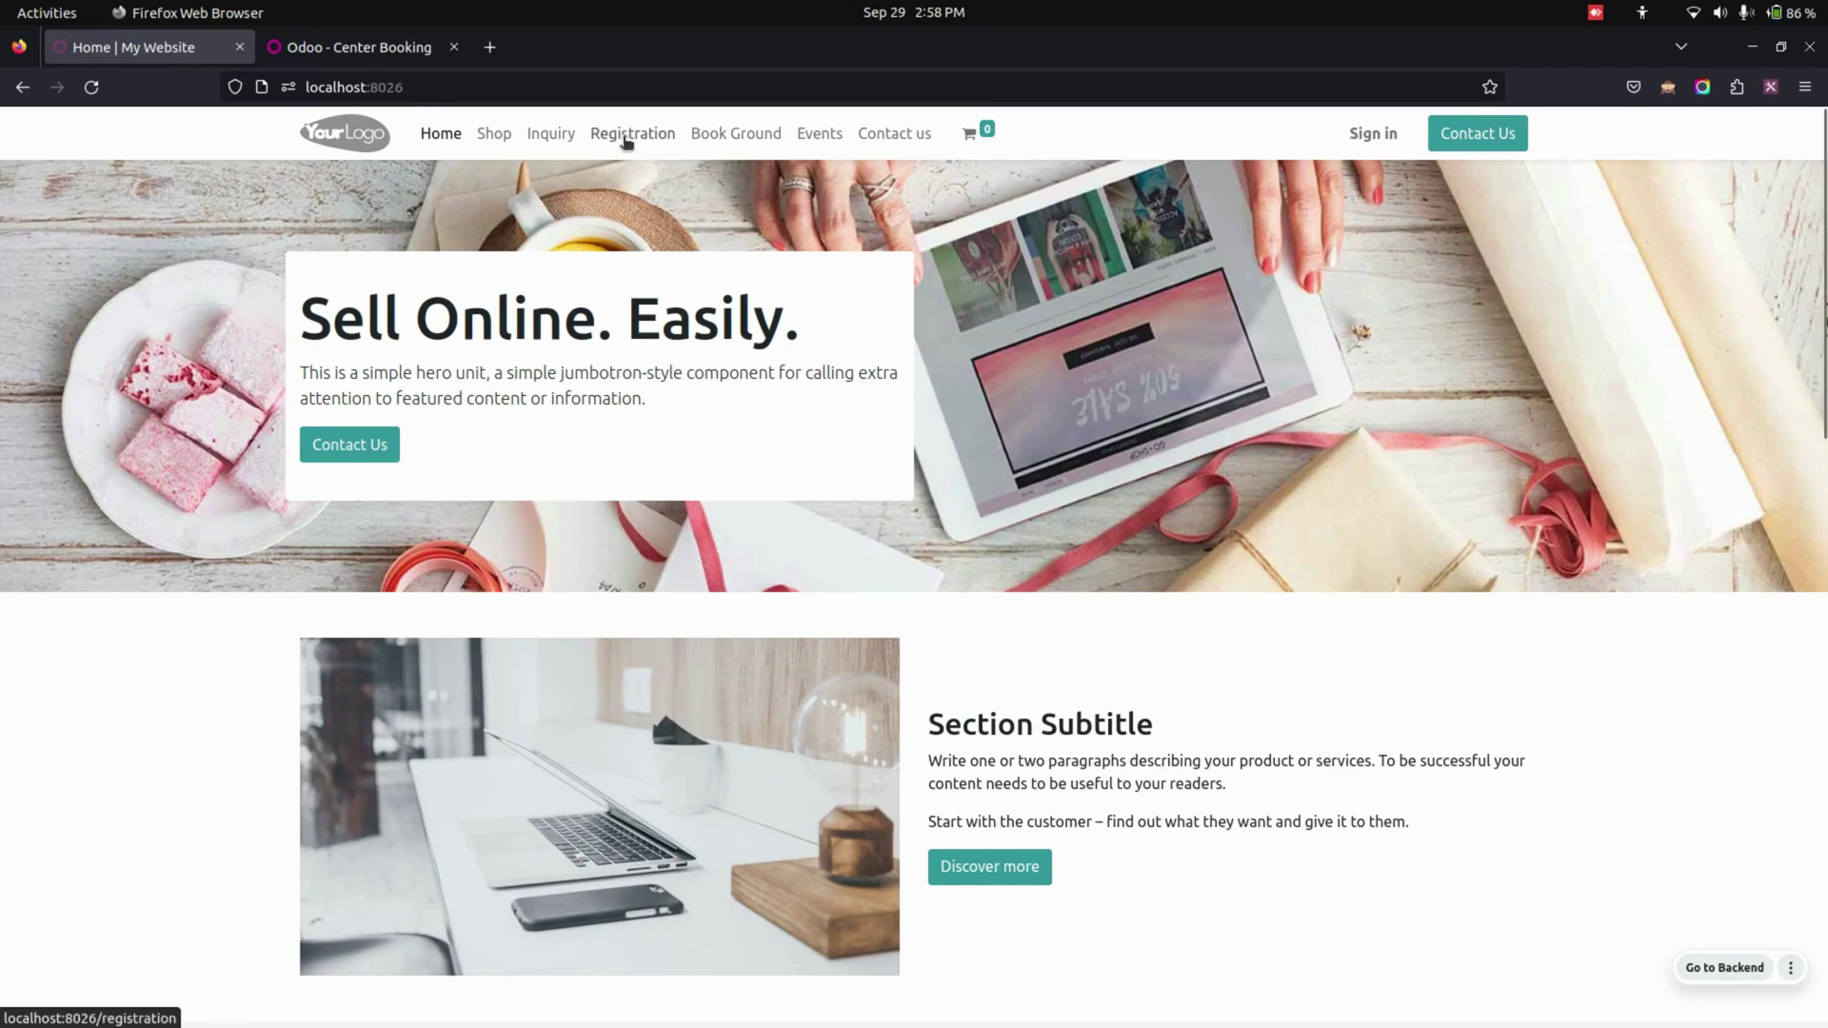
left_click(628, 138)
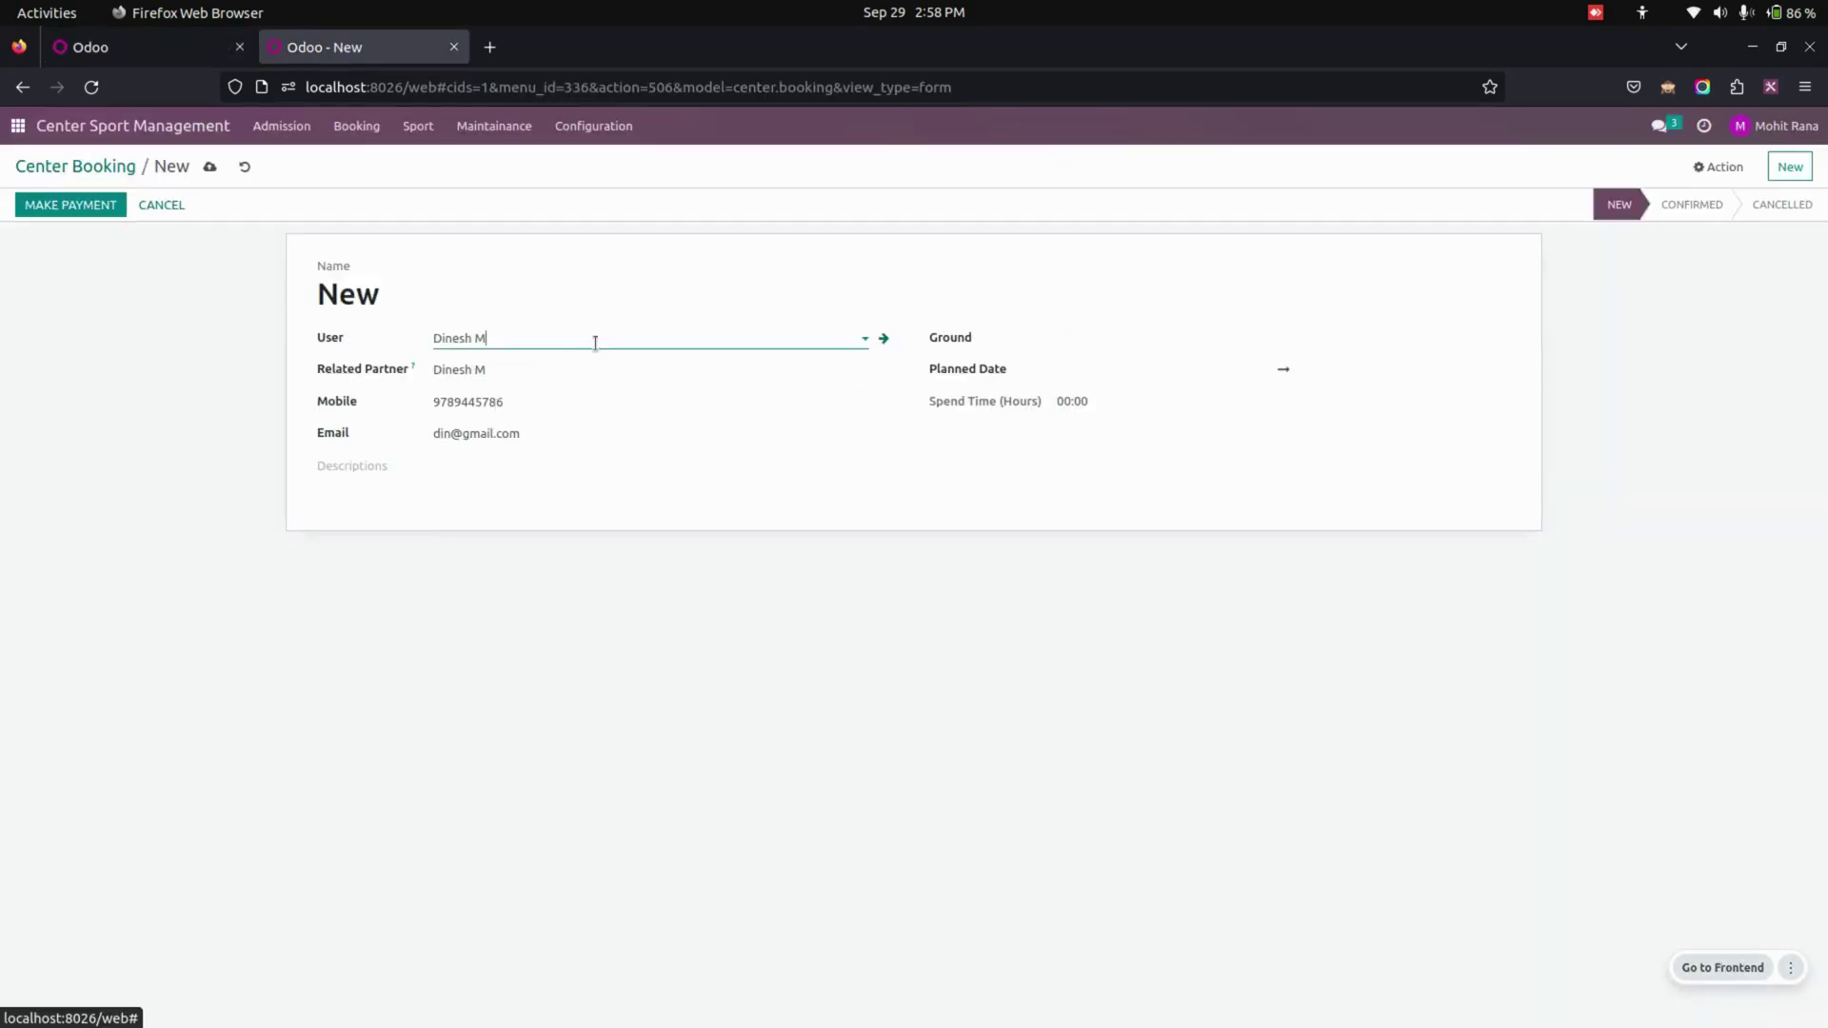
- Set the new booking's ground to Football Ground and its planned date from 09/29/2023 14:00 to 10/27/2023 14:55
left_click(1162, 343)
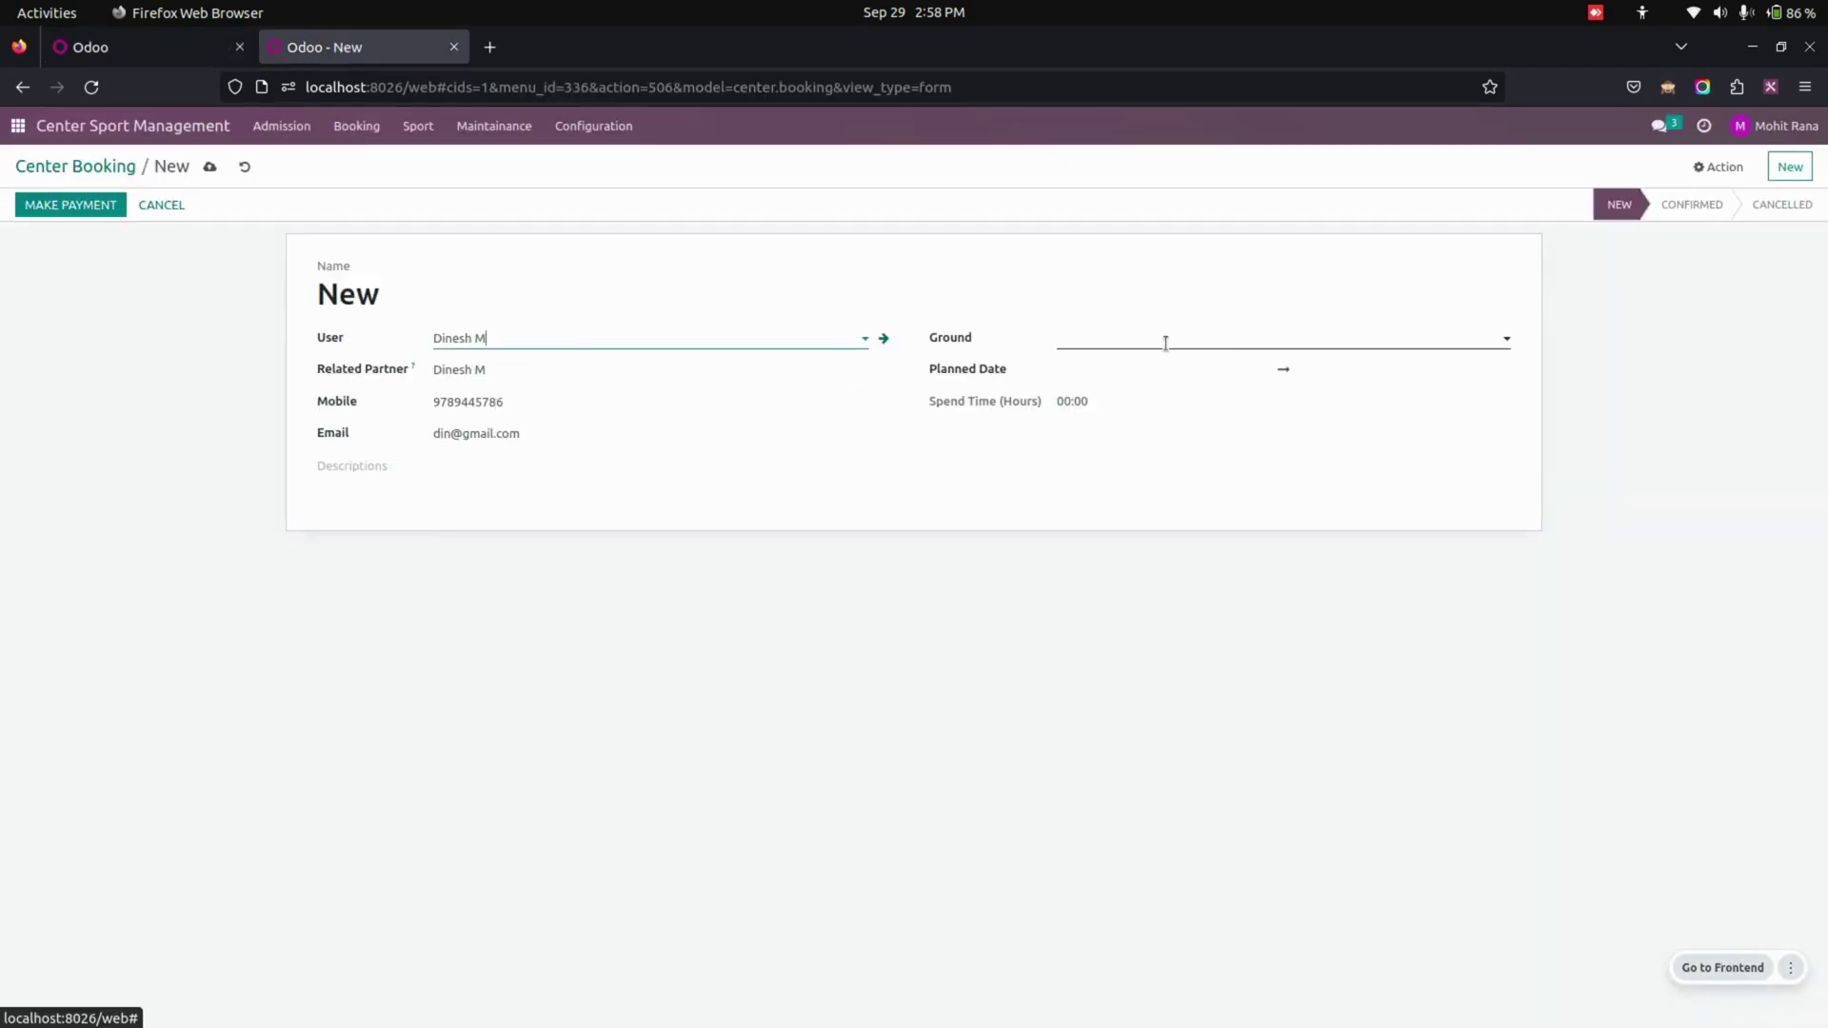
left_click(1127, 381)
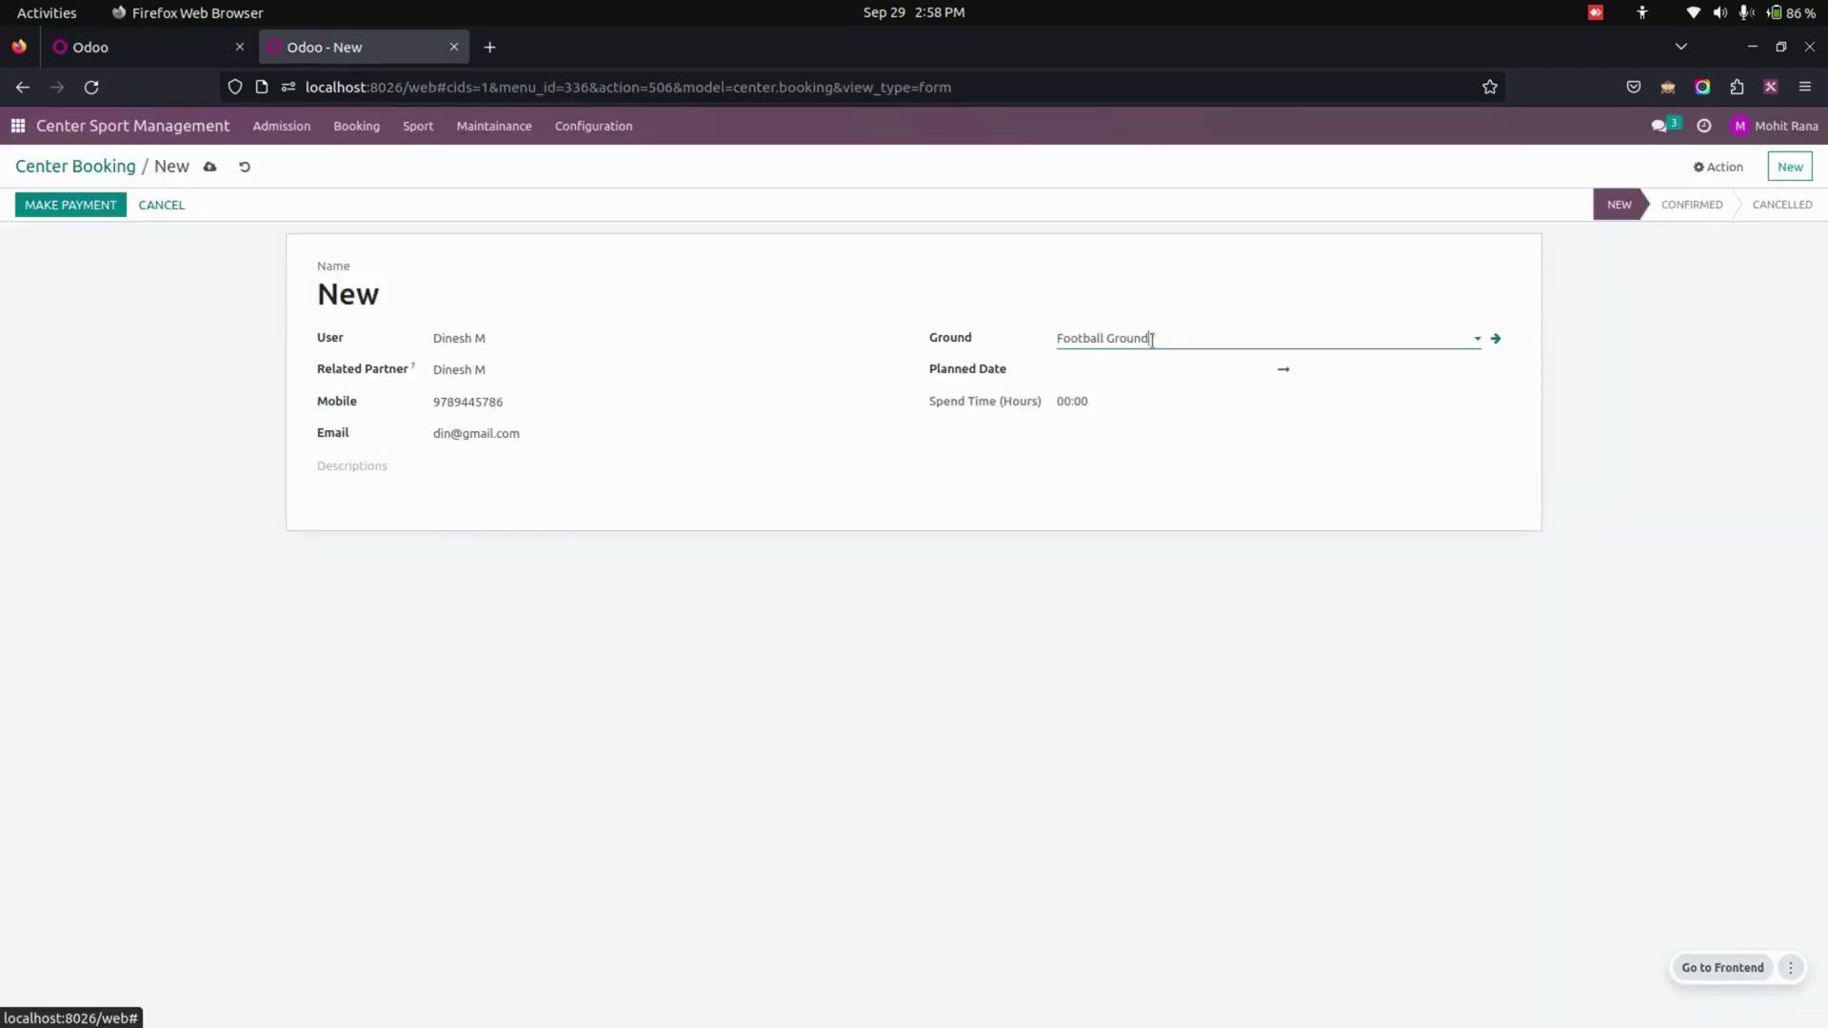
left_click(1139, 371)
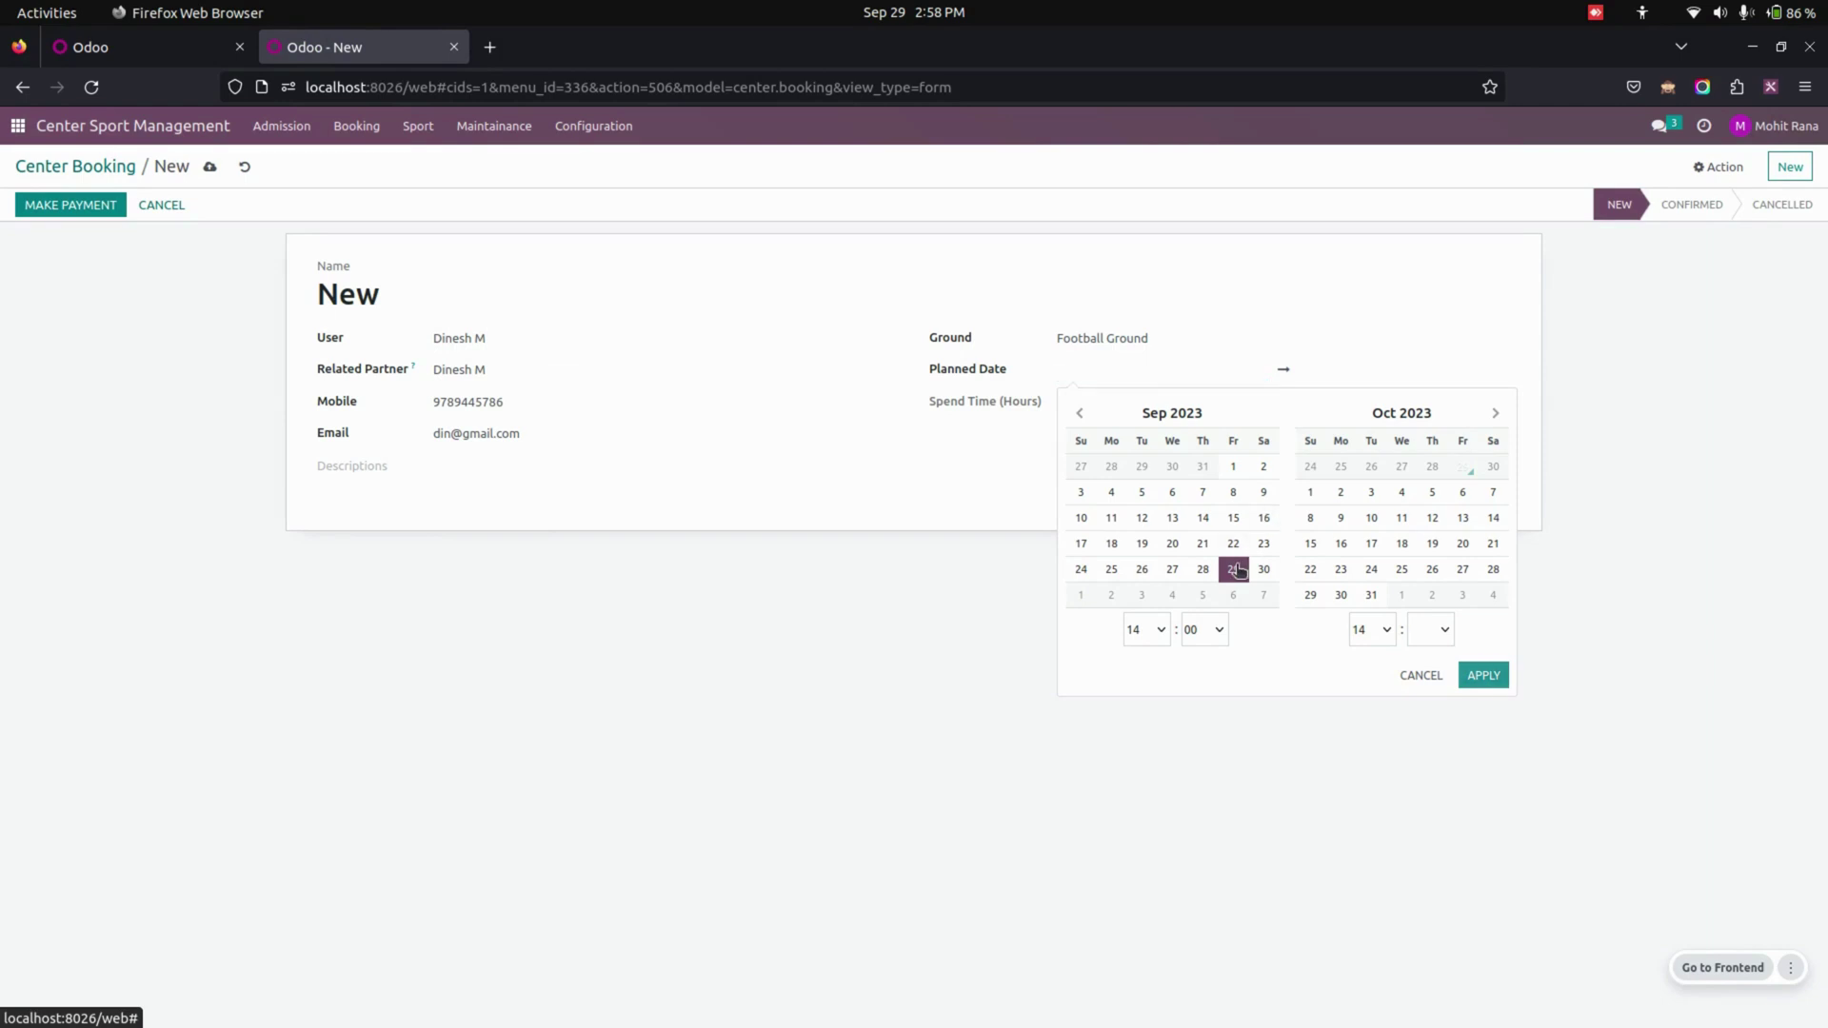
left_click(1462, 569)
left_click(1482, 676)
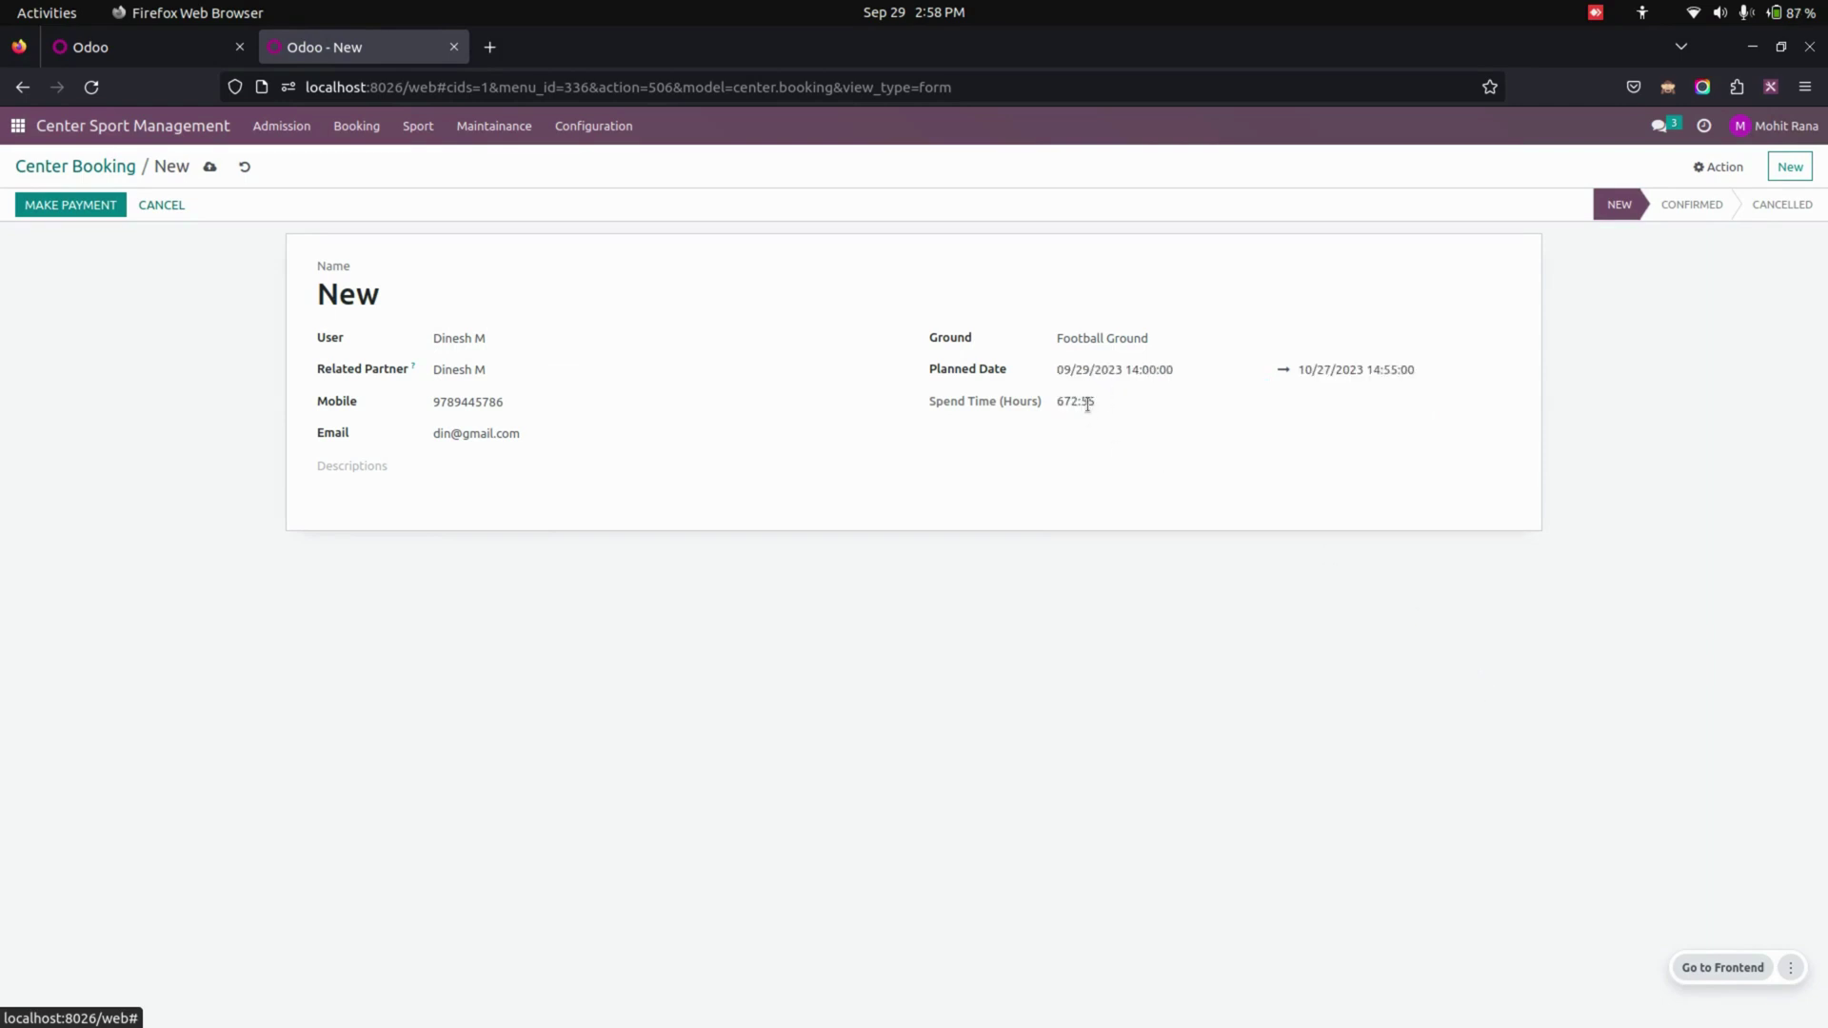
left_click(404, 480)
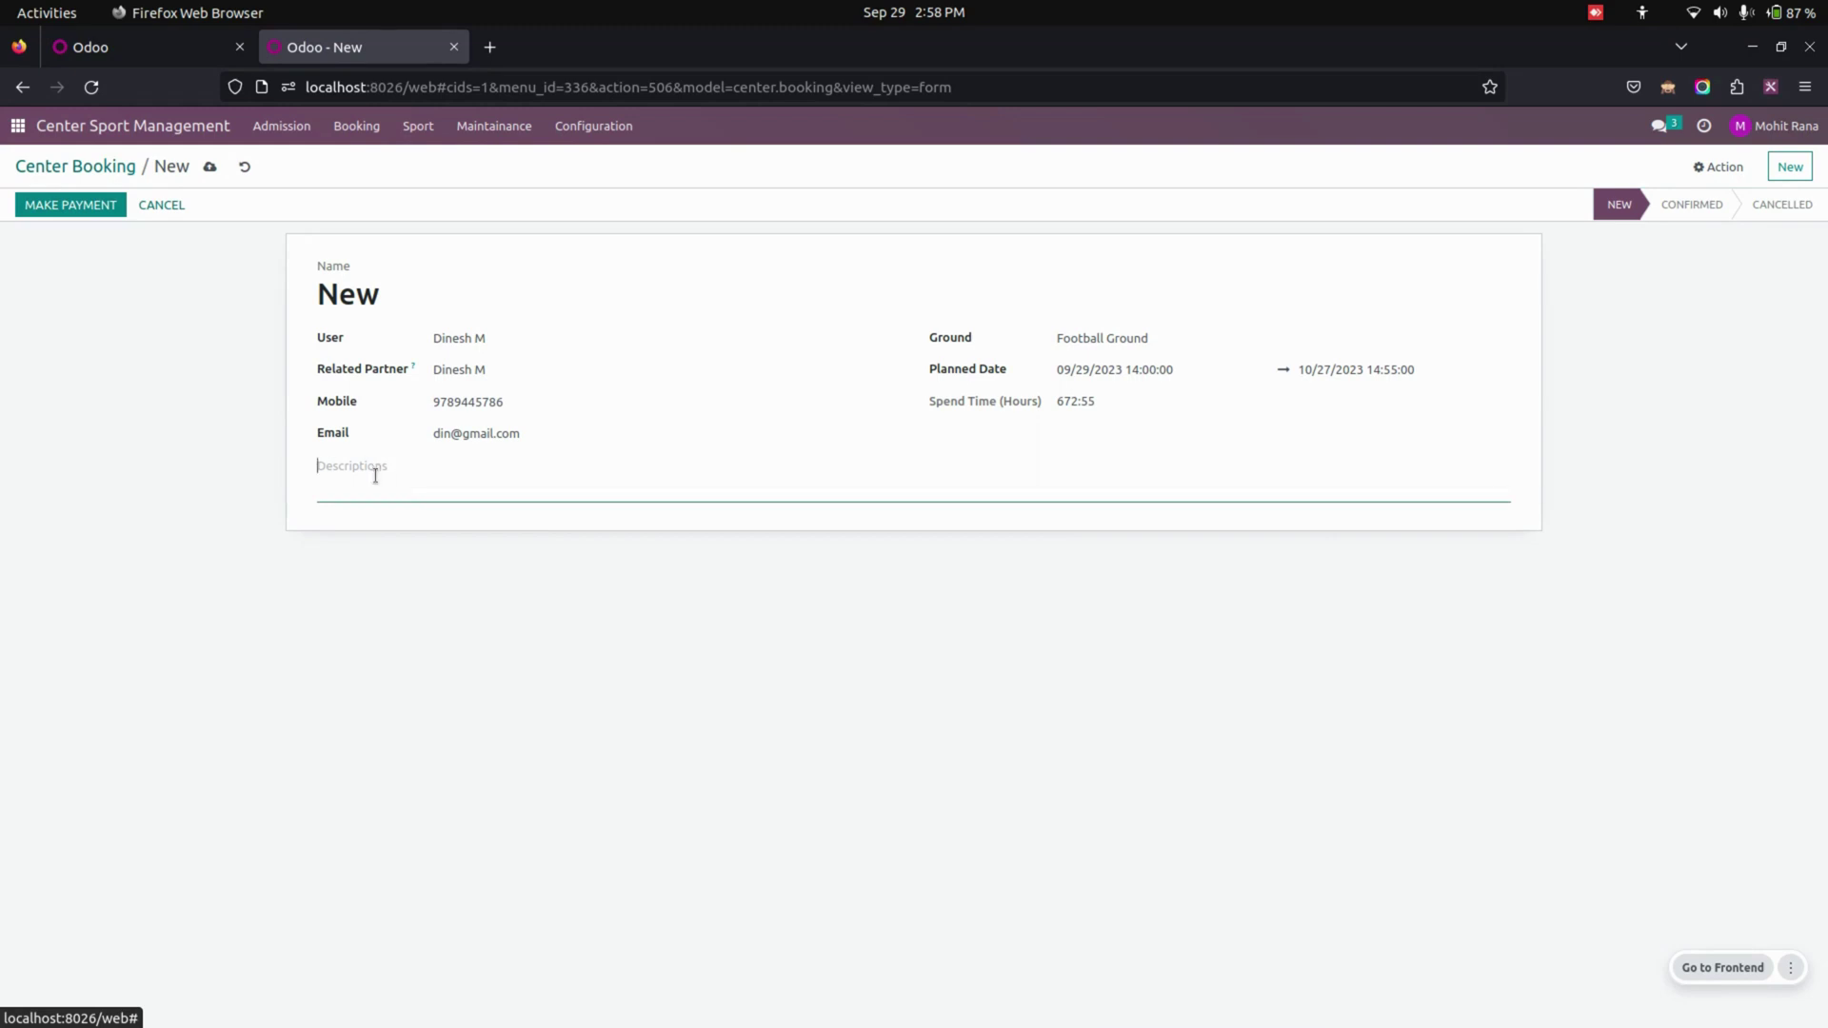
- Make the payment for the booking and compare the generated Football Ground sale order with the booking's details
left_click(71, 205)
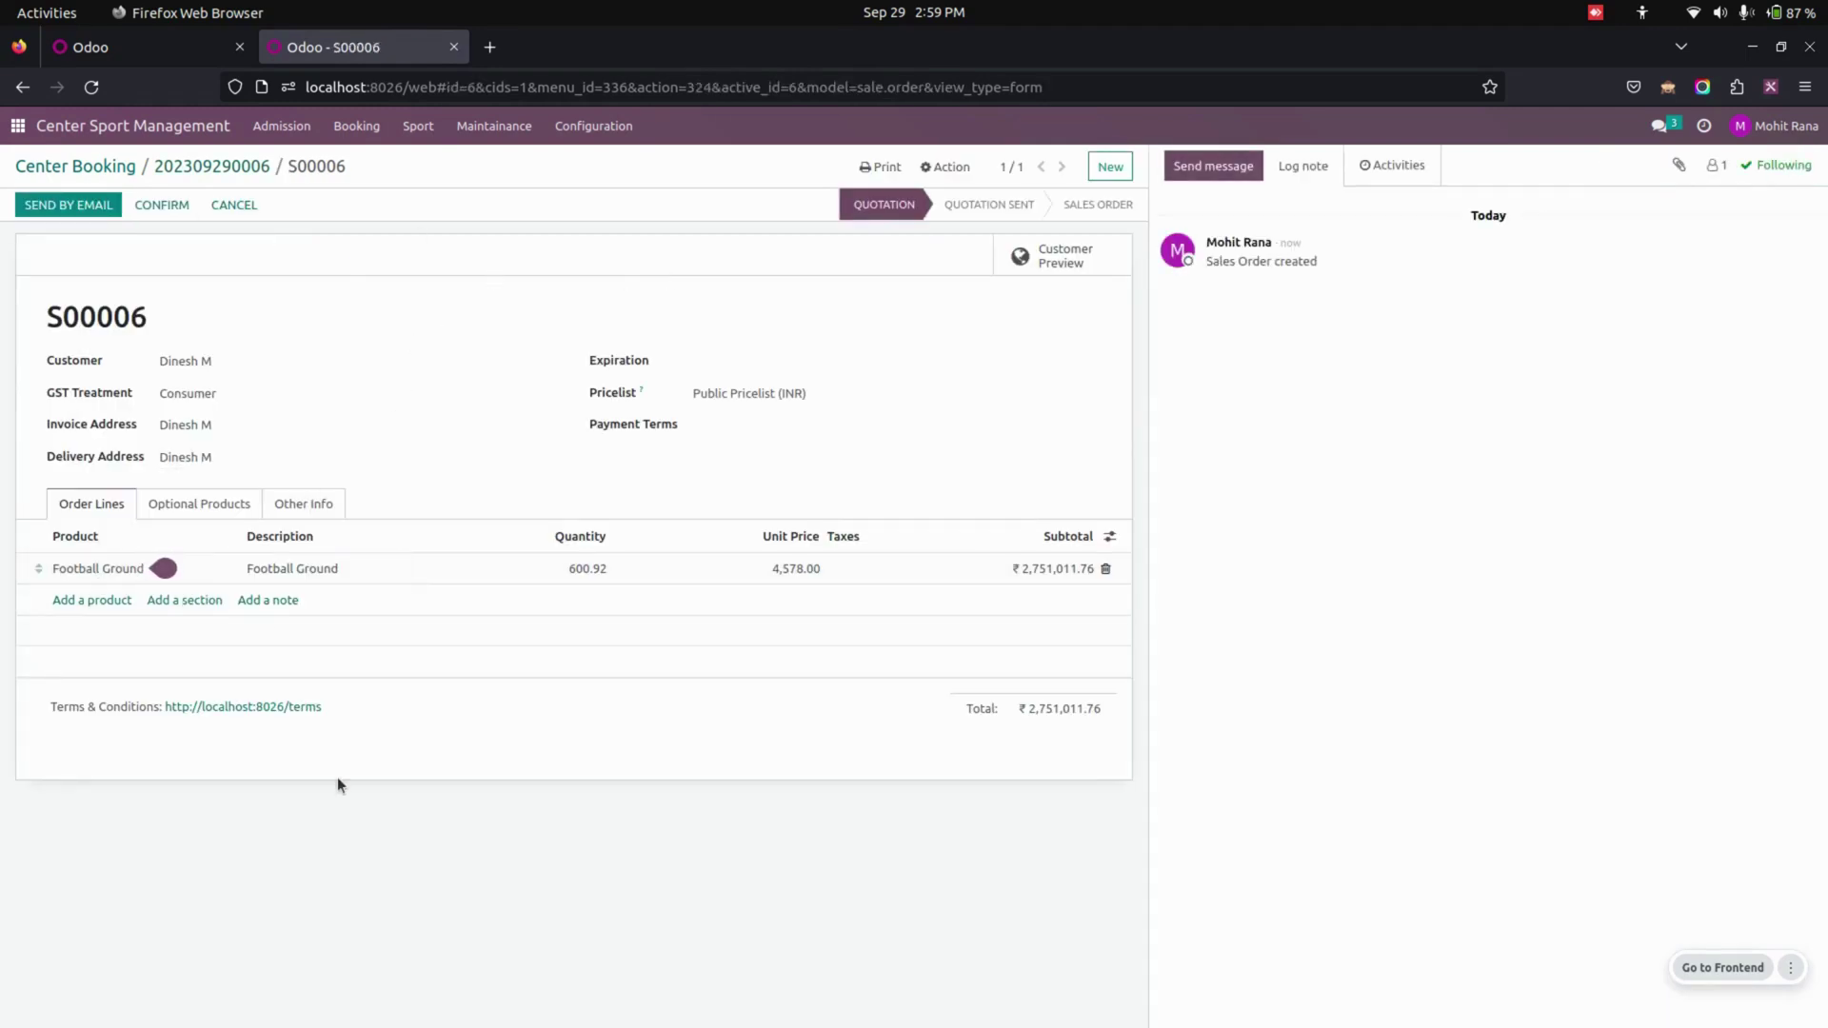
mouse_move(365, 570)
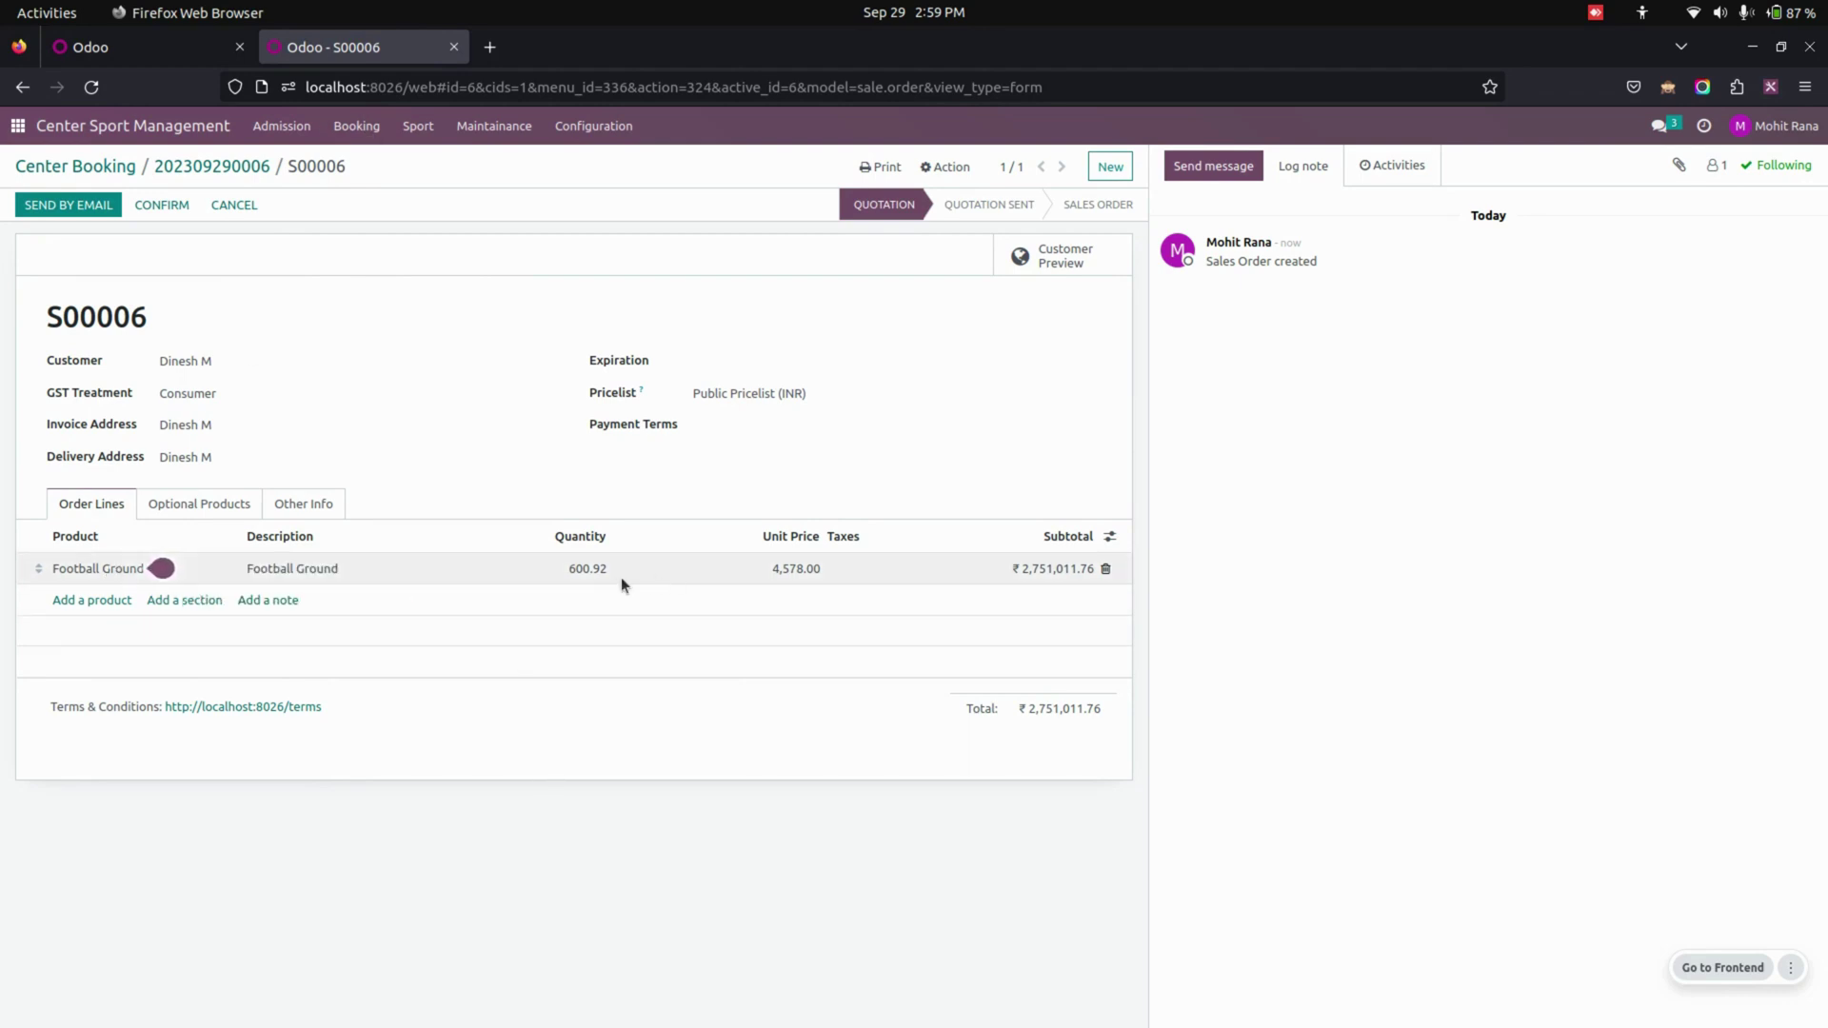
left_click(208, 163)
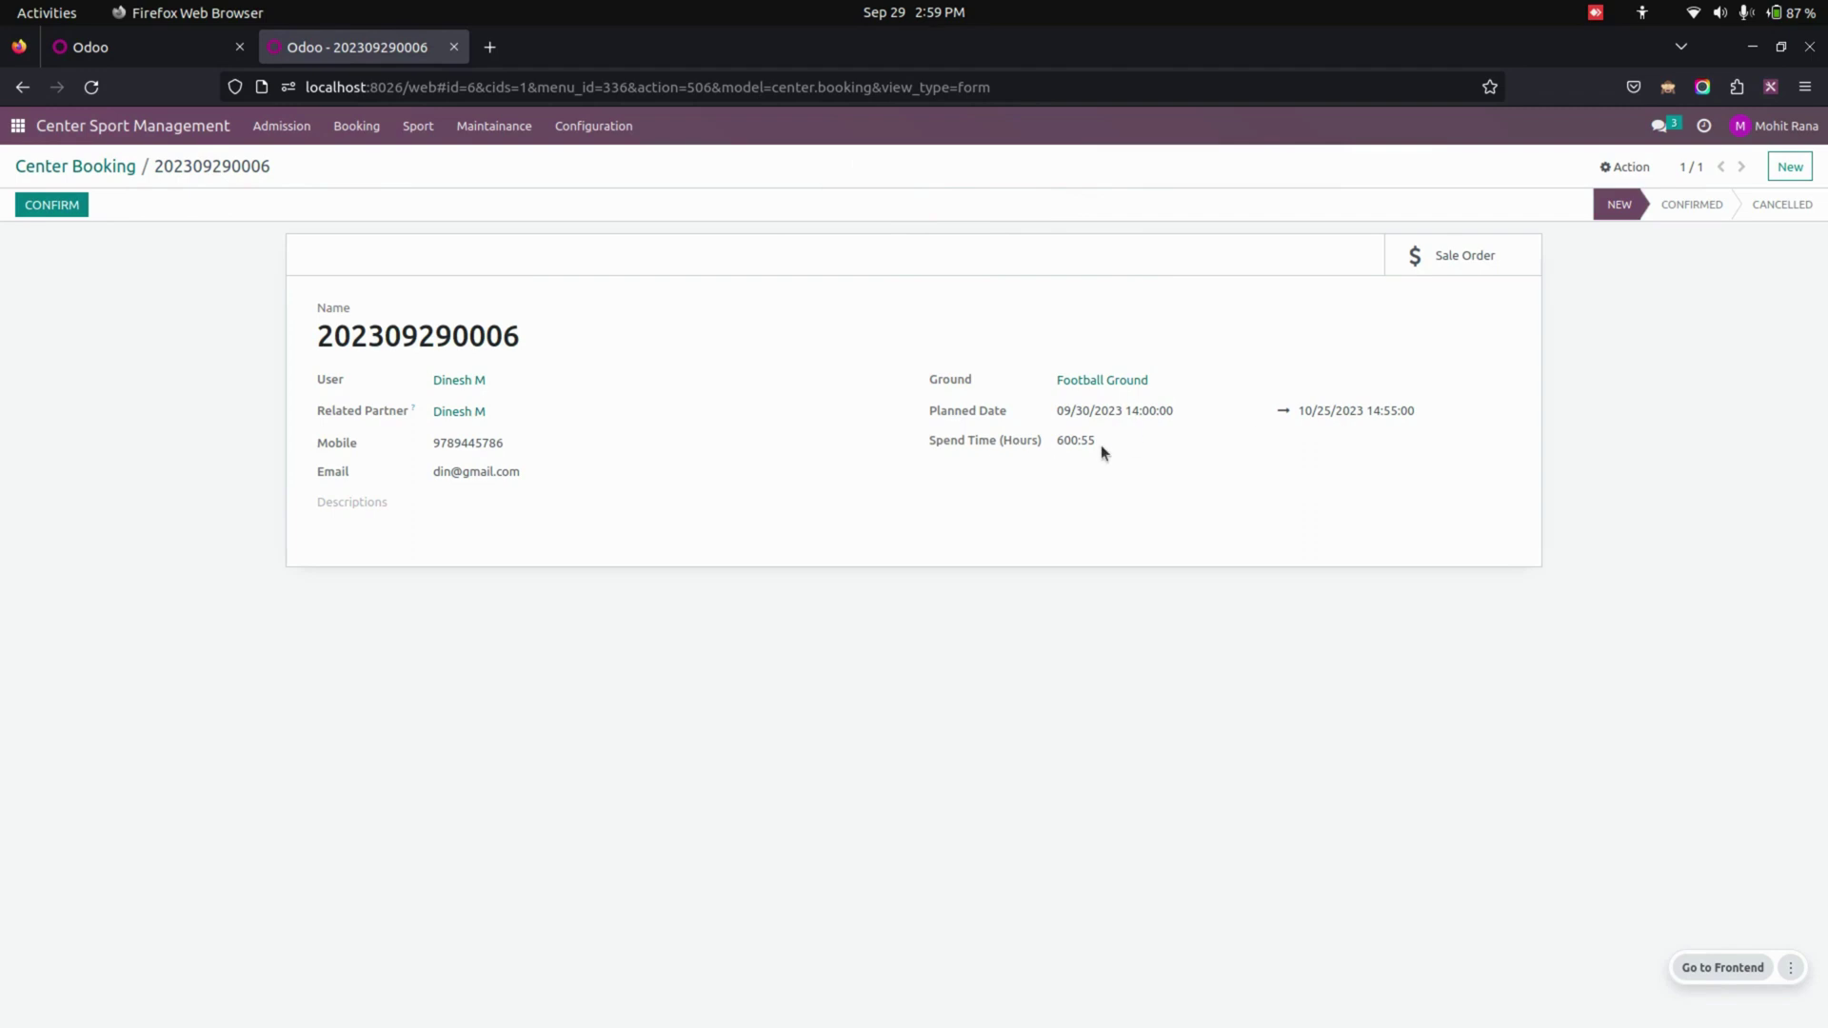
left_click(1452, 252)
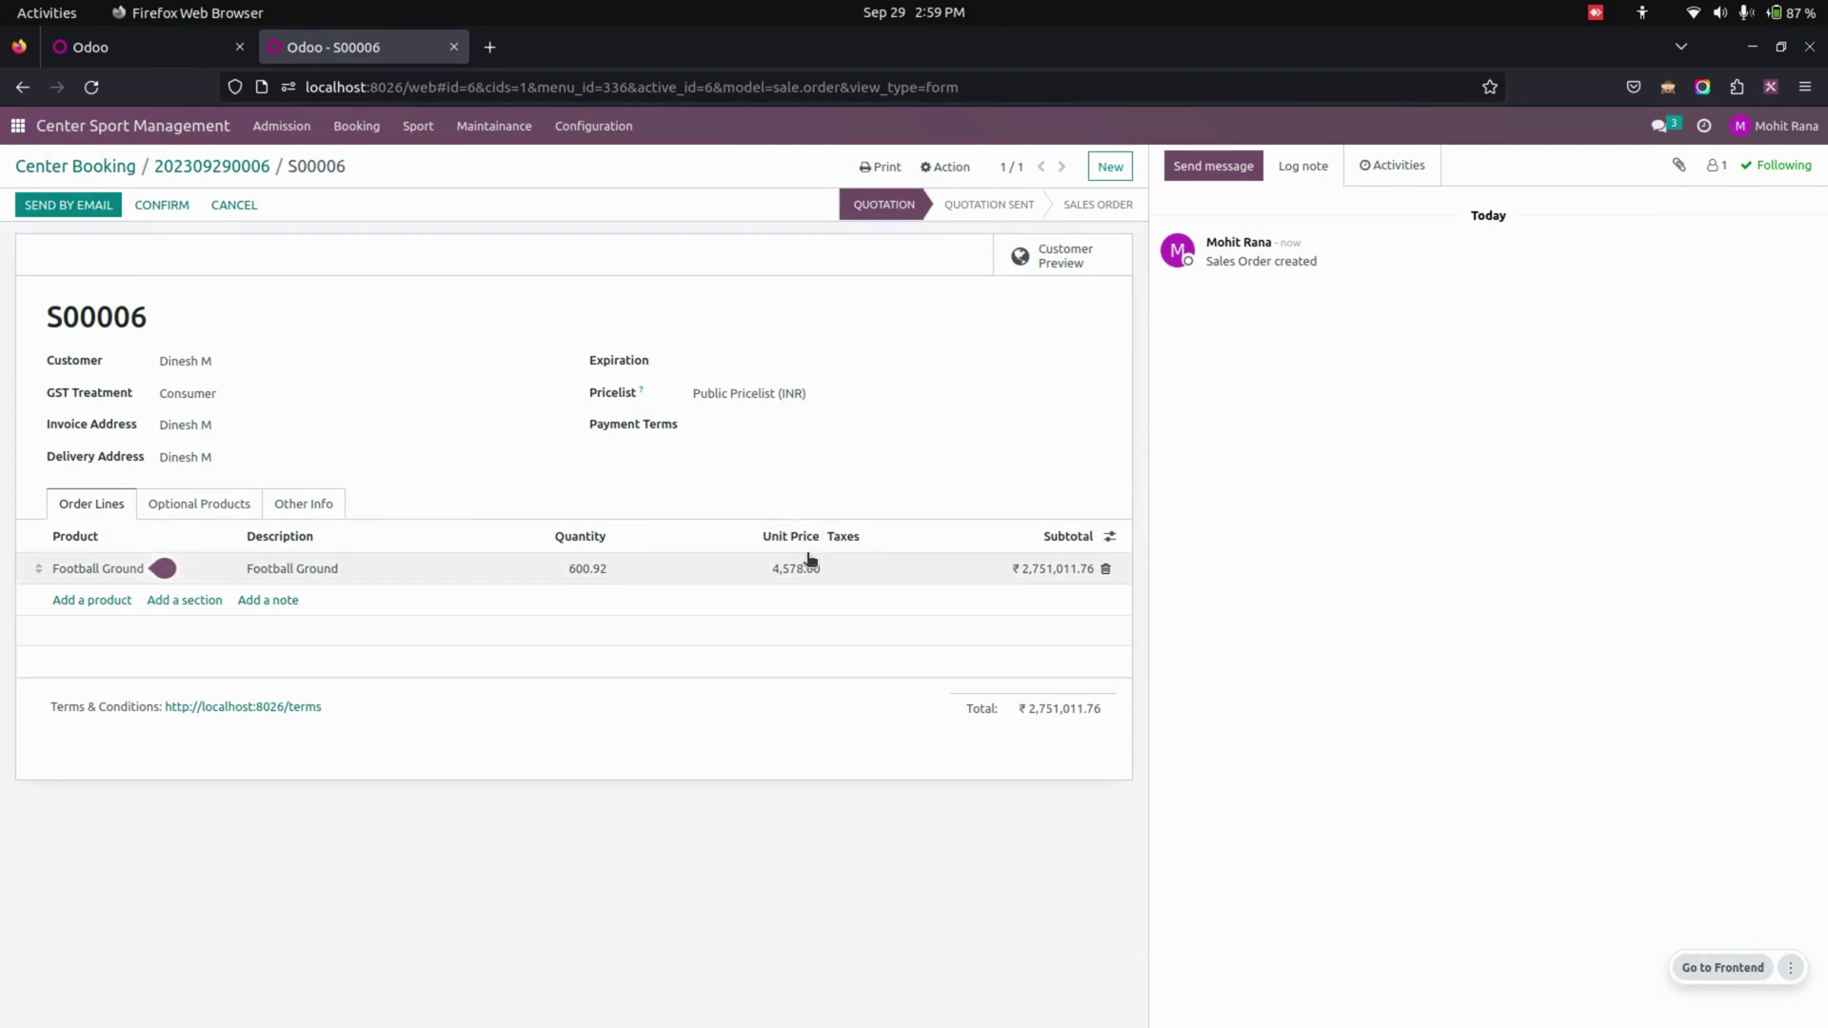
key("alt+Left")
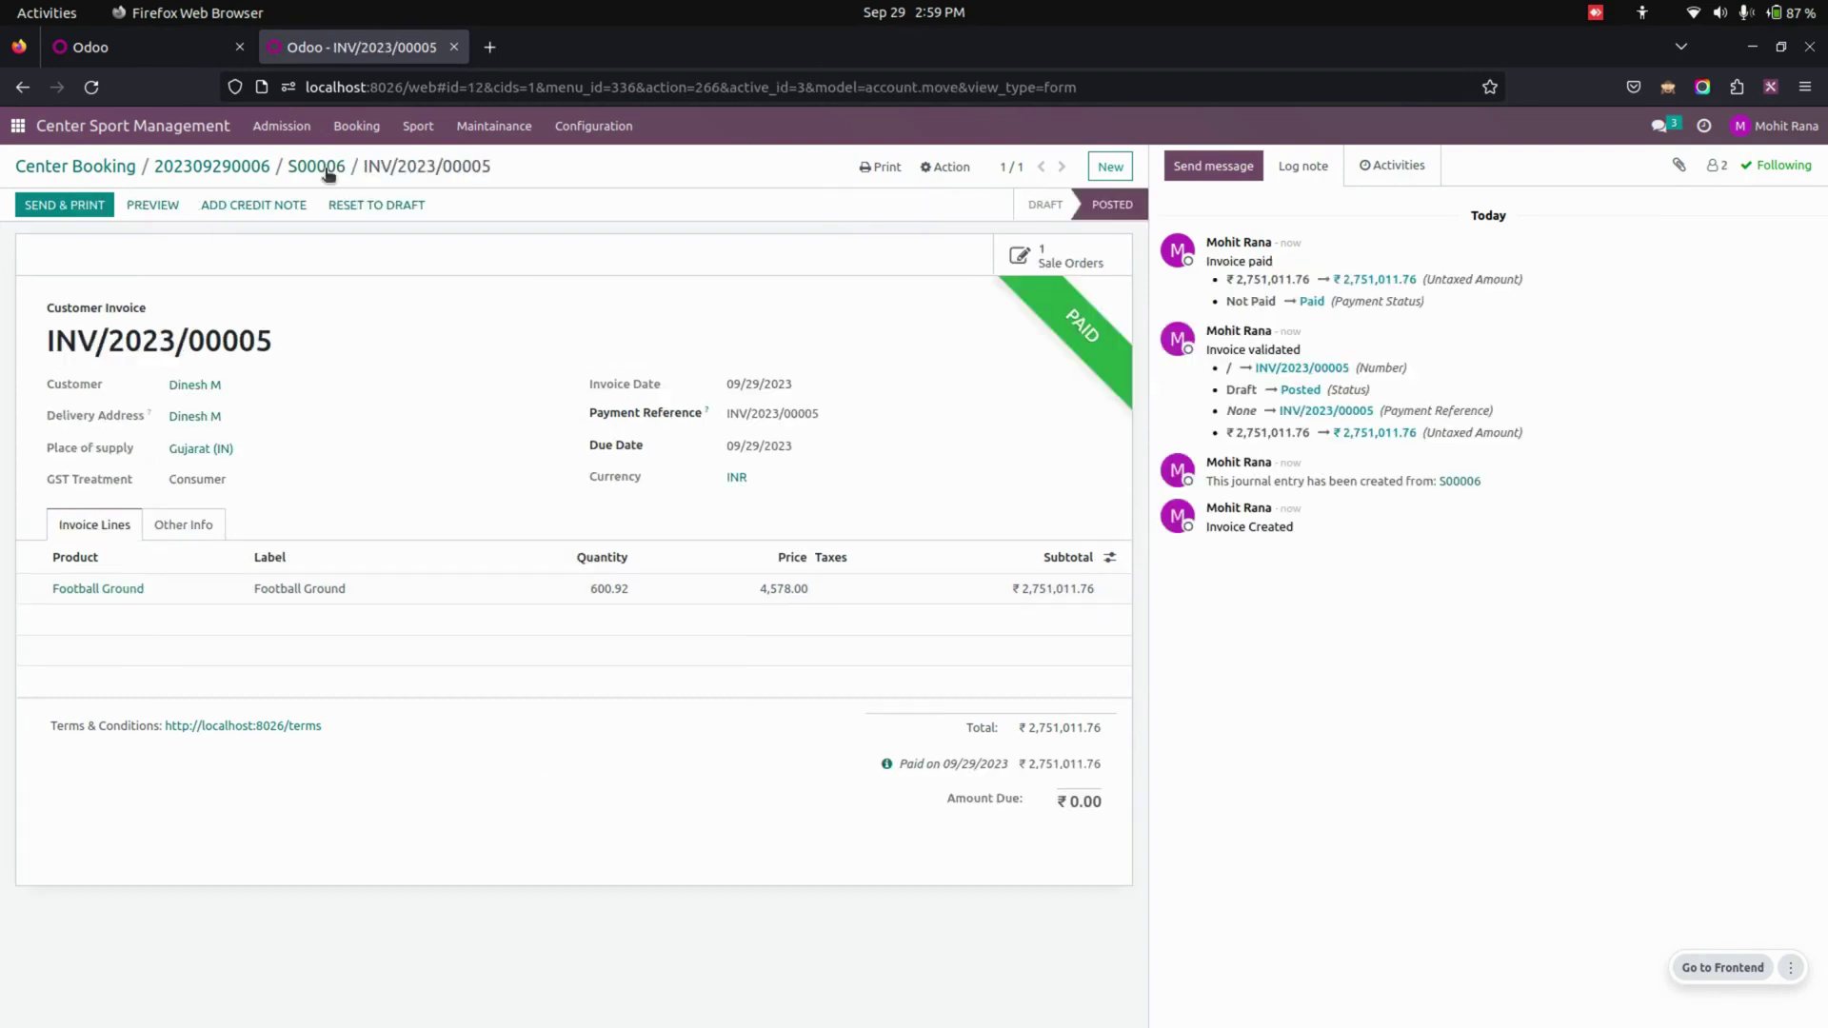
- Return from the paid invoice to the Football Ground booking, check its sale order and confirm the booking
left_click(323, 167)
left_click(255, 166)
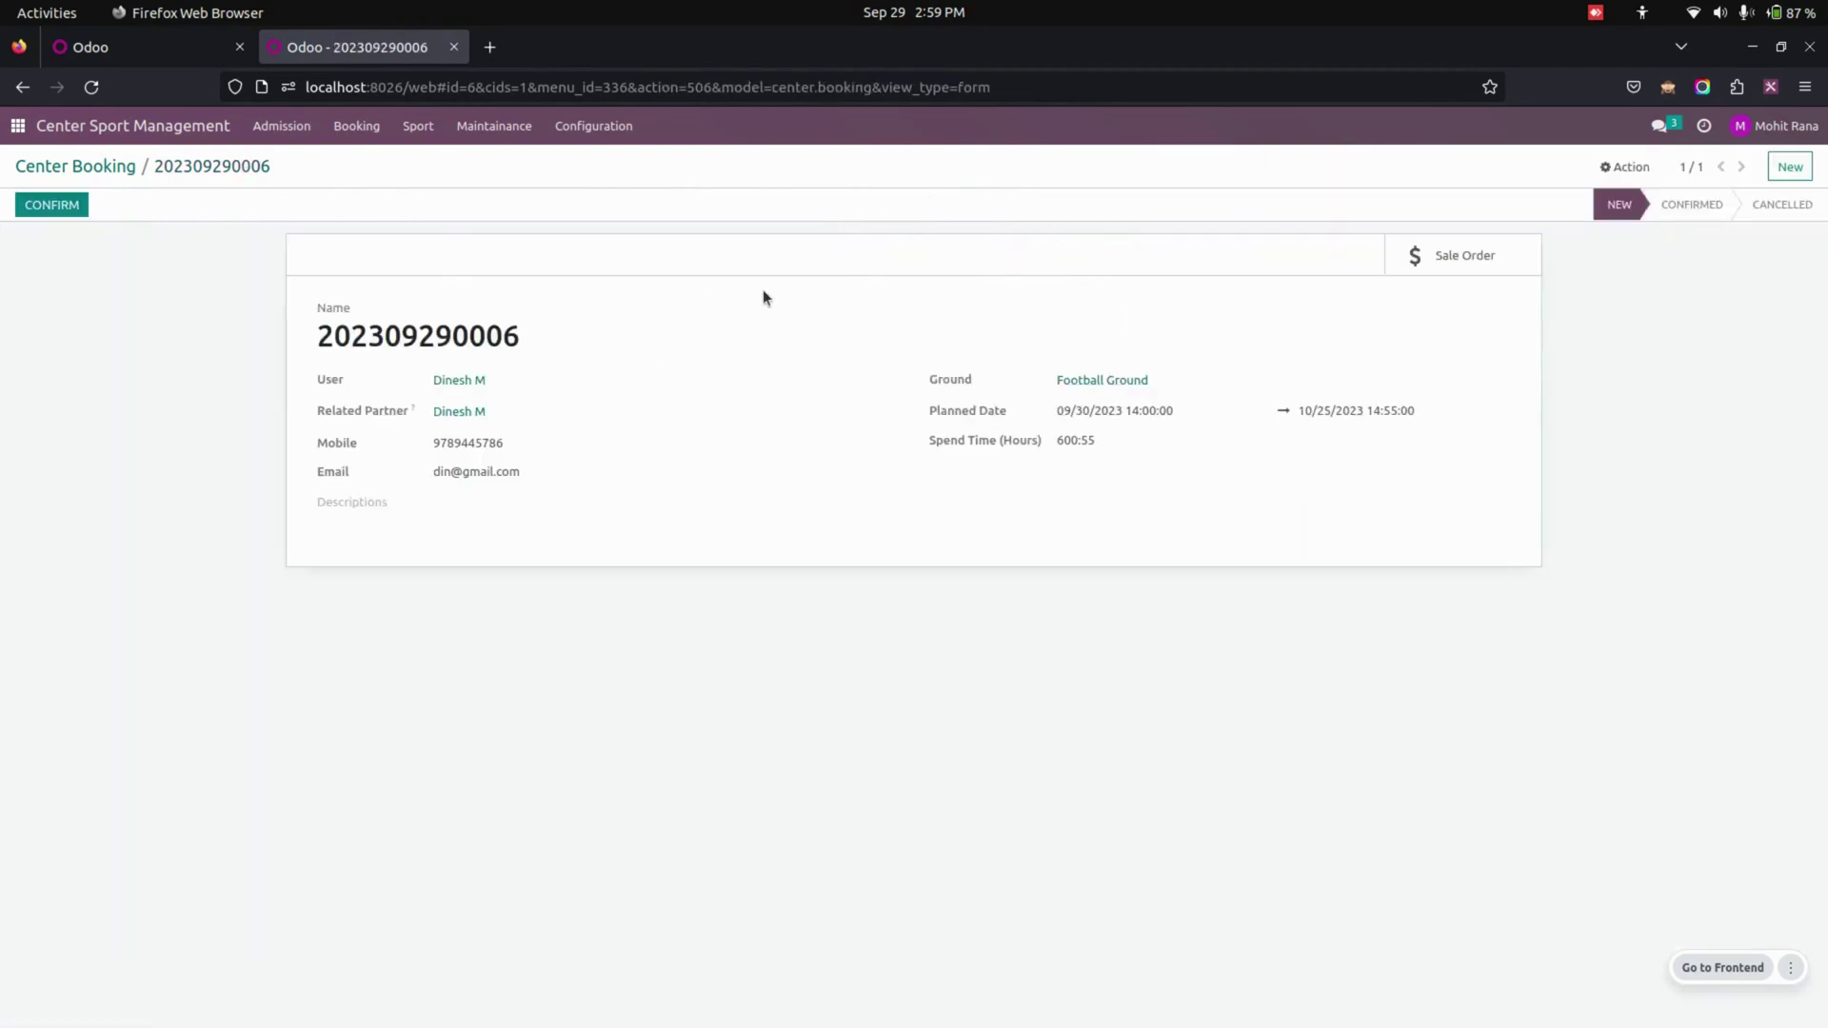
left_click(1437, 260)
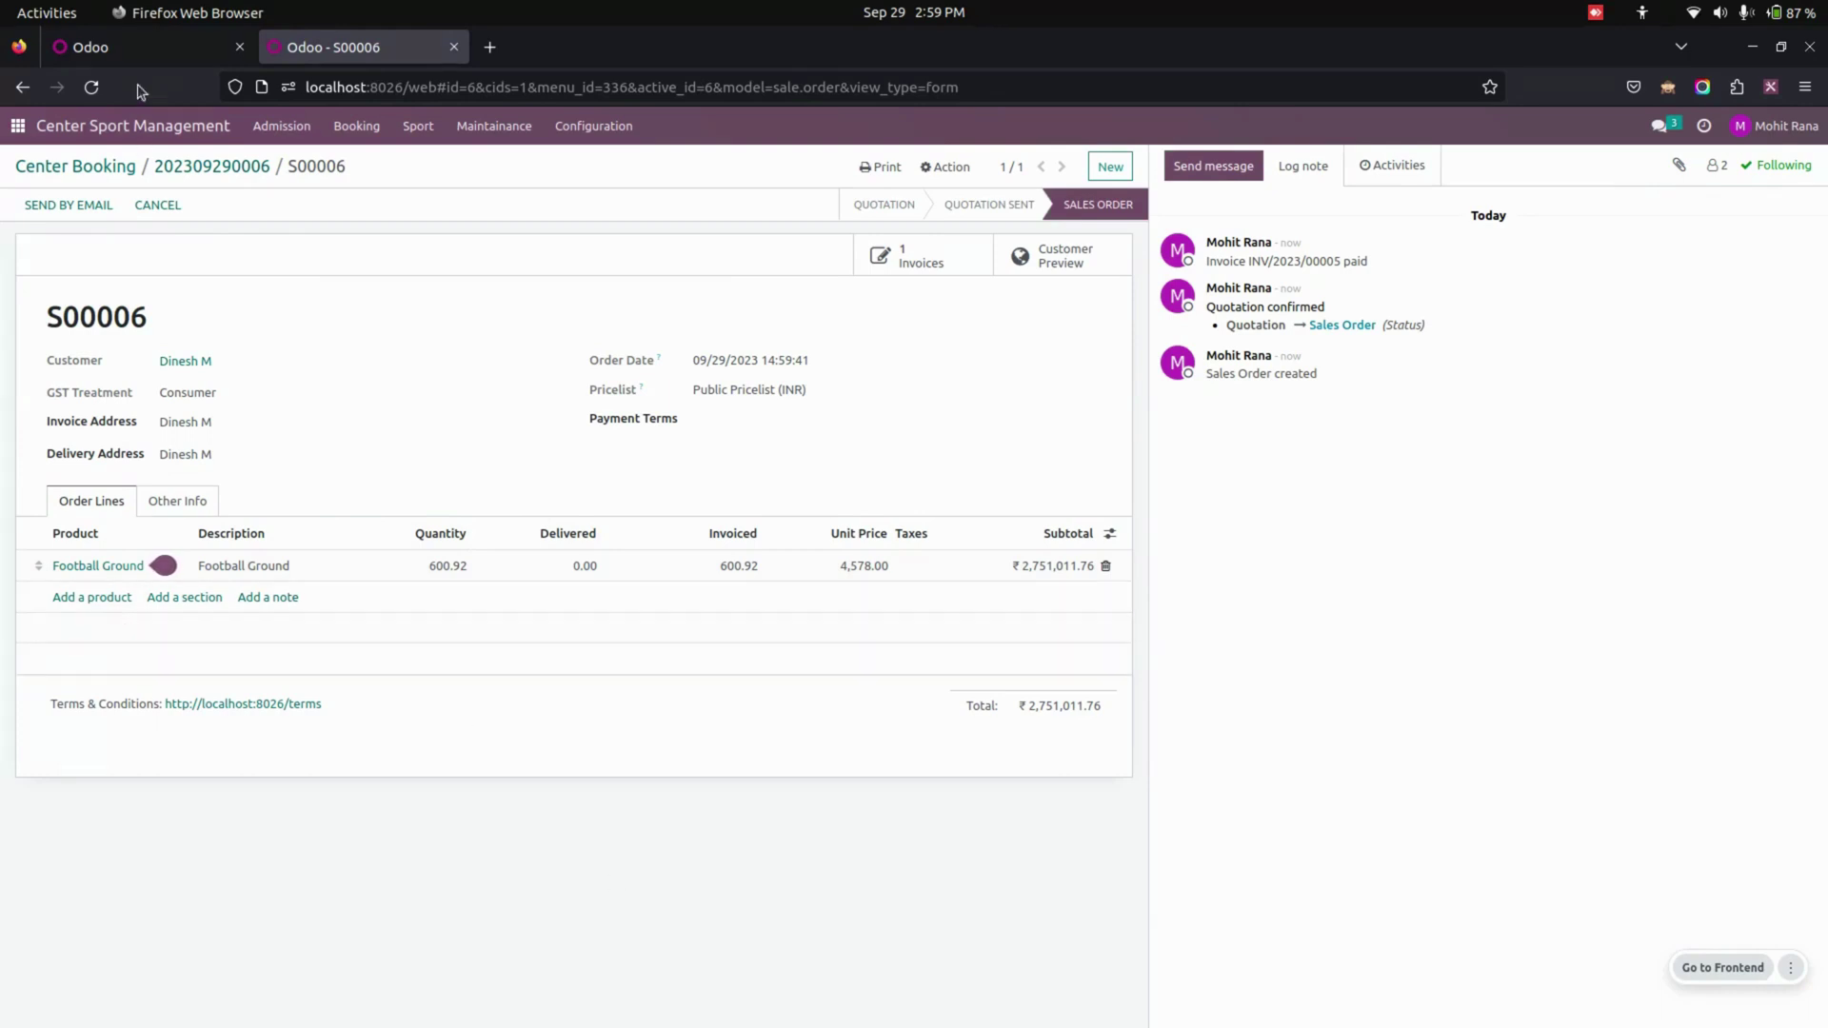
left_click(191, 165)
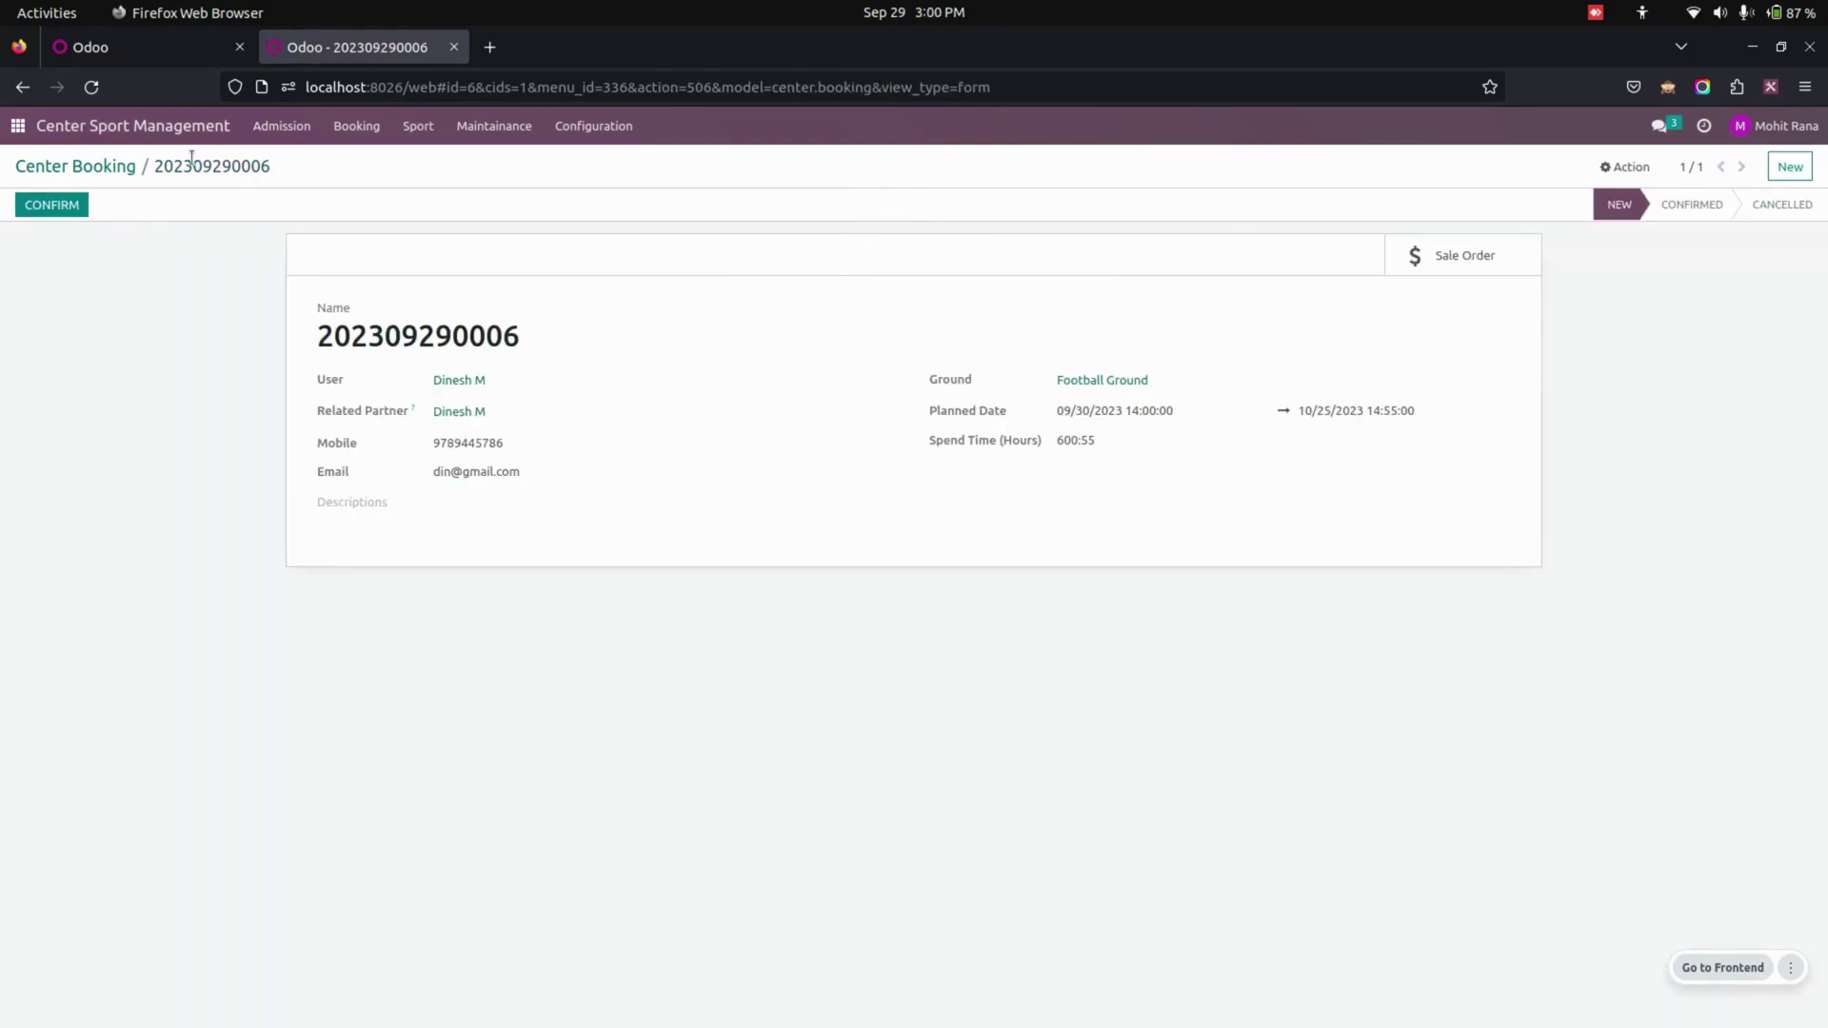
left_click(68, 203)
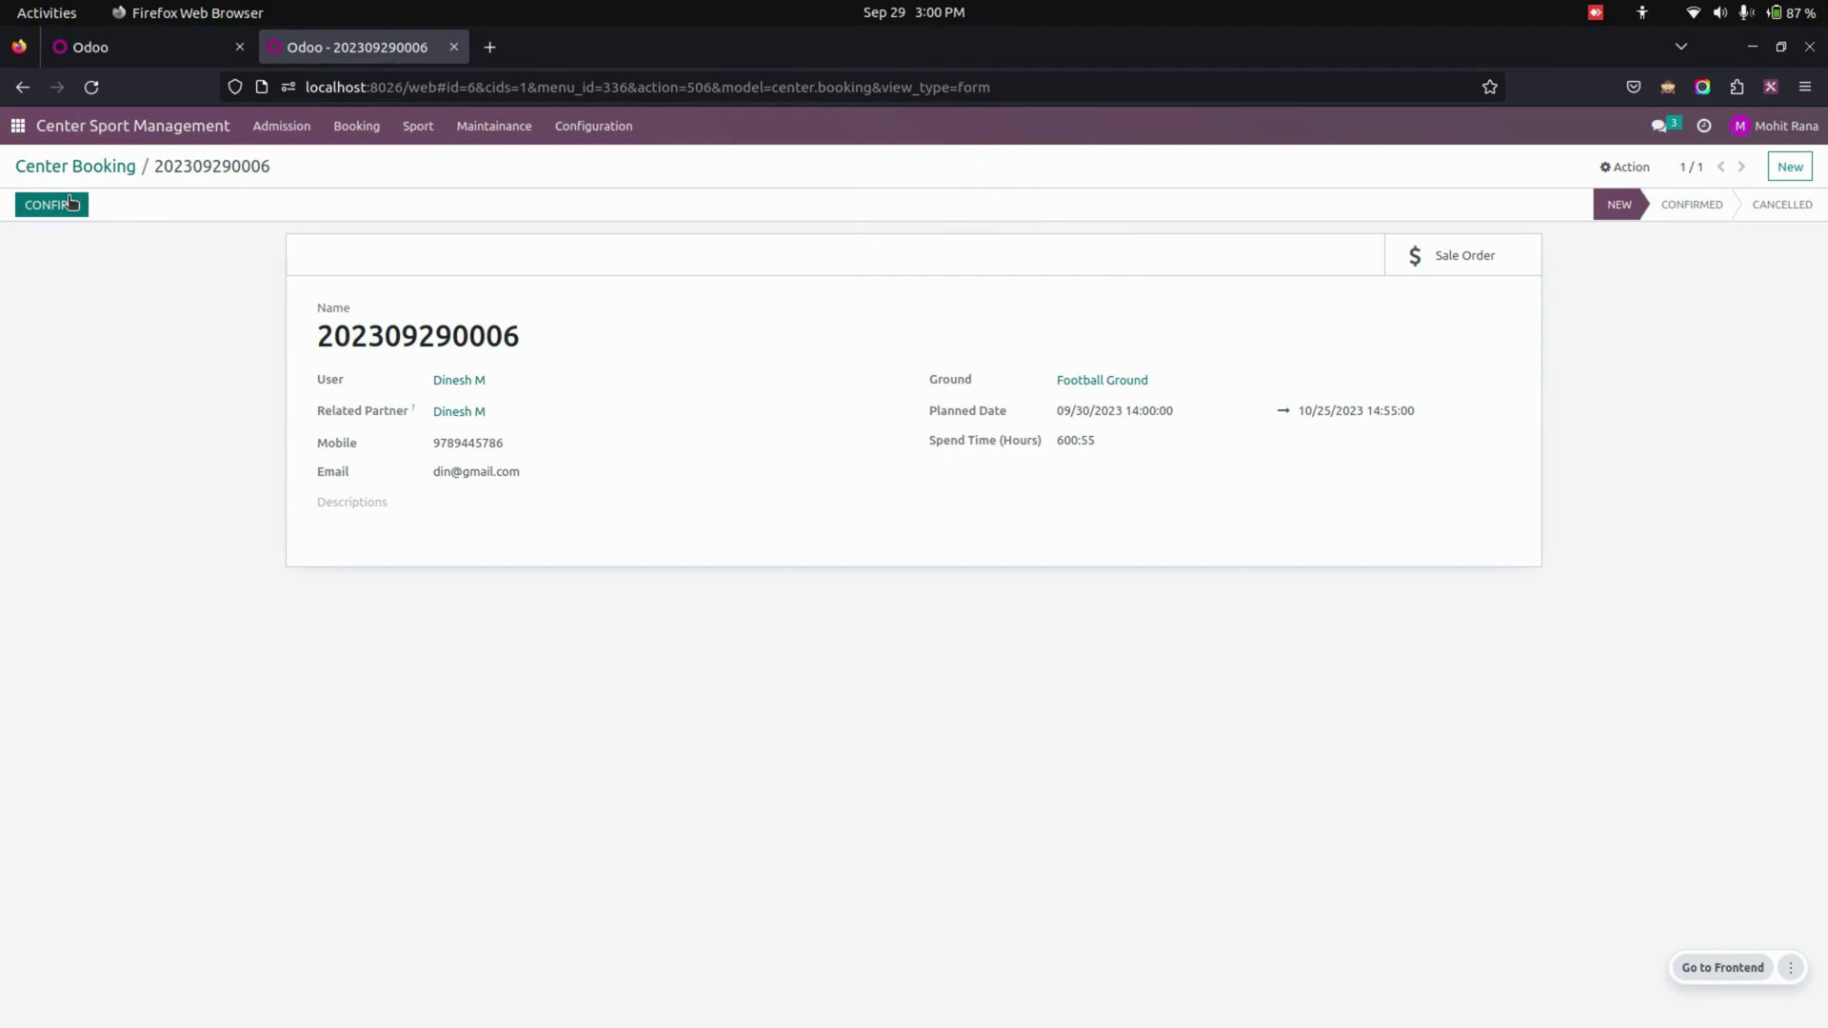
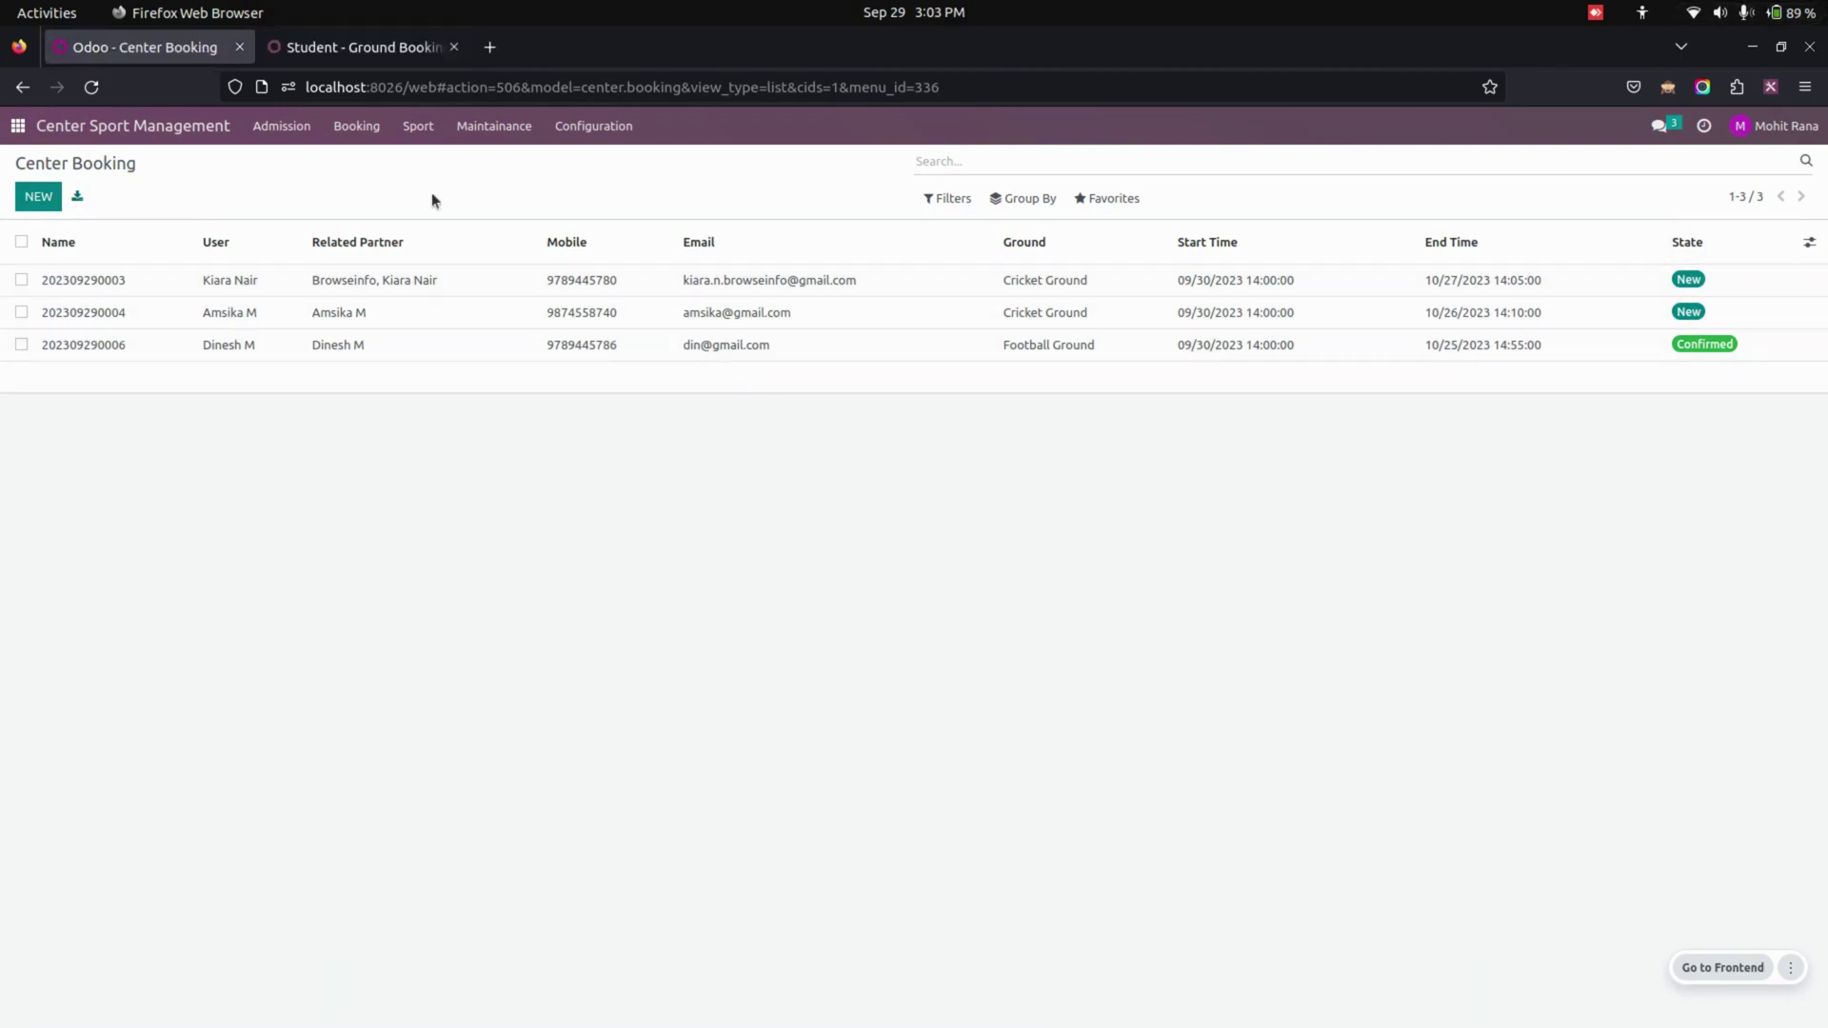
- View the center trainers, open ICC Event - Cricket from the sport events and go to the website
left_click(418, 126)
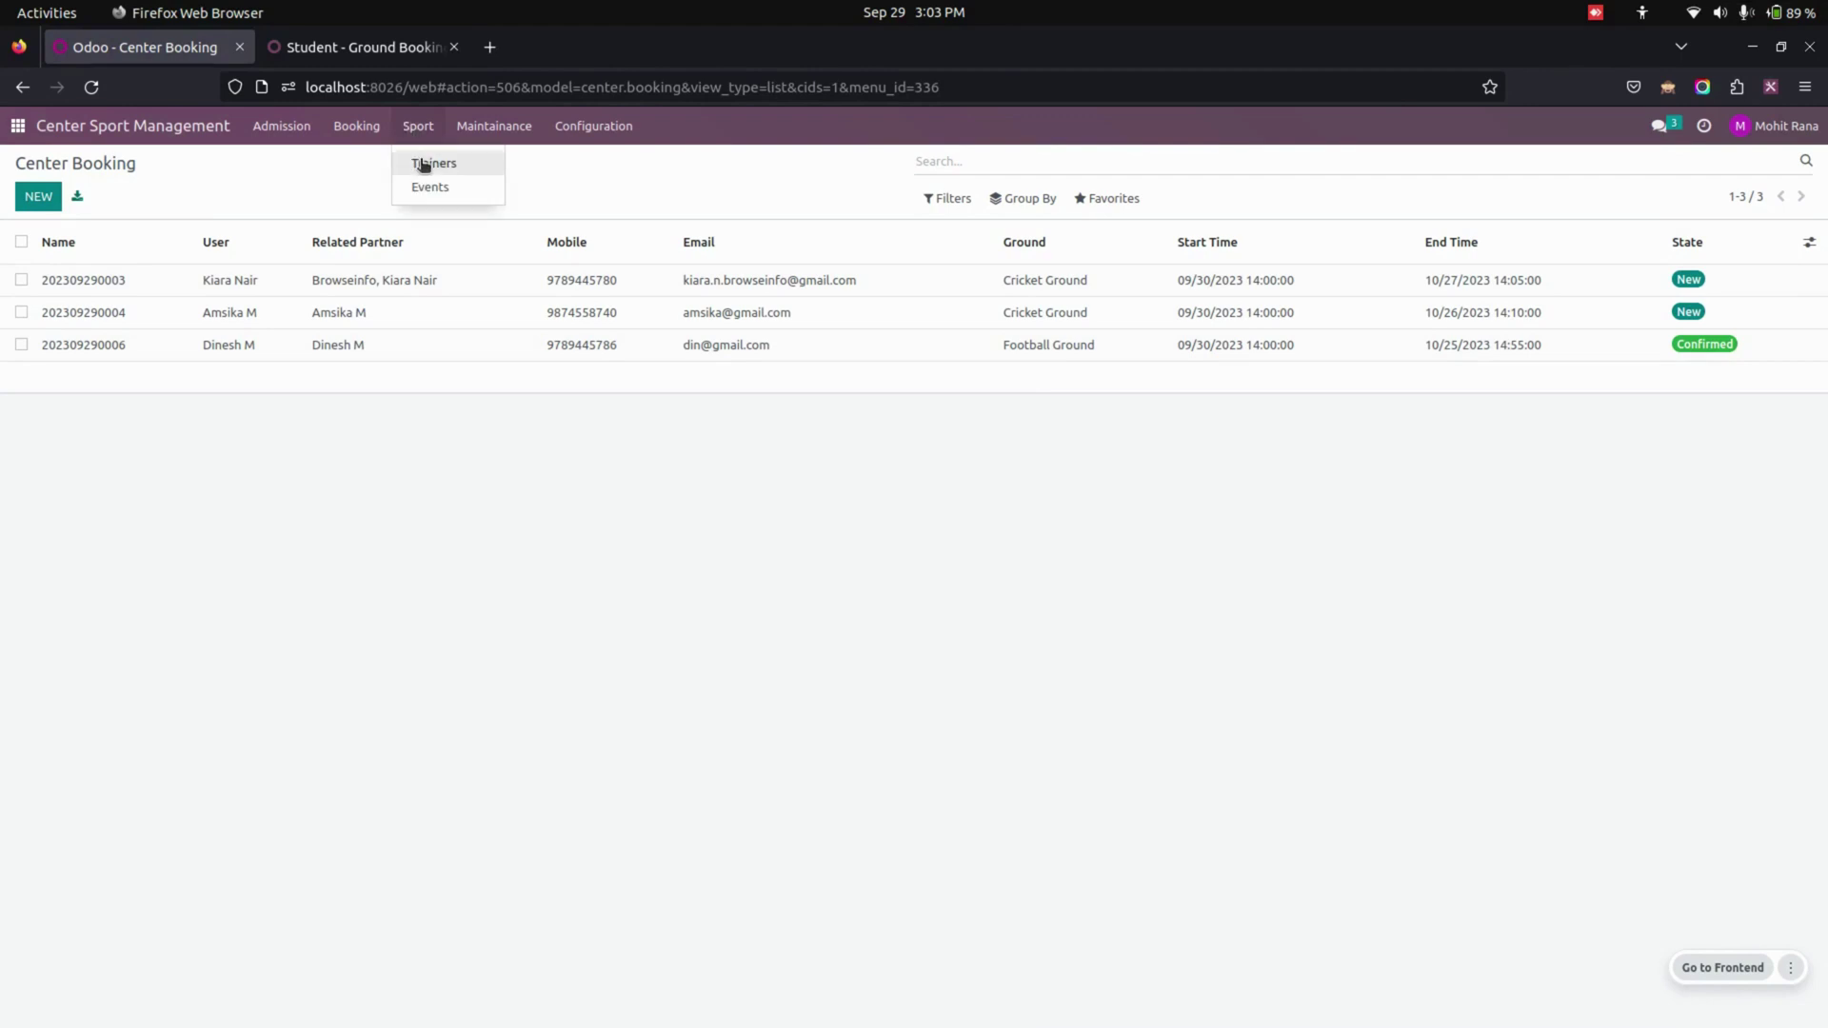
left_click(424, 164)
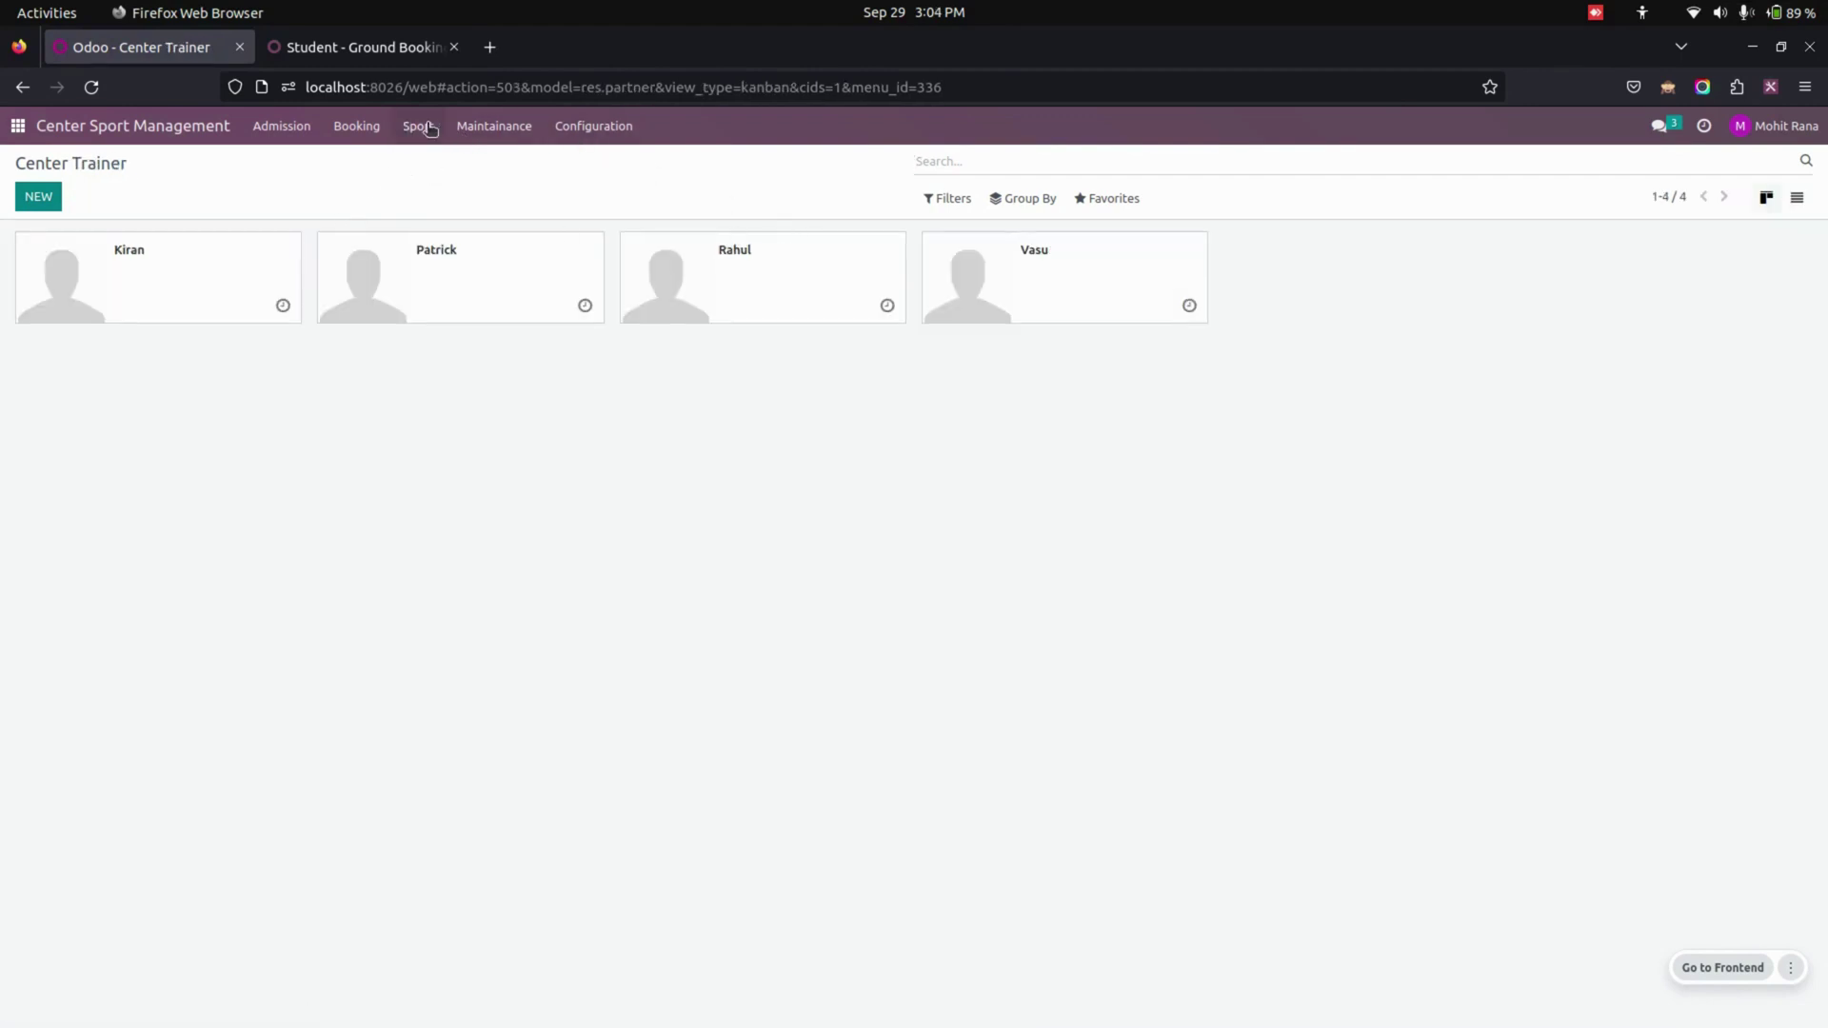
left_click(428, 128)
left_click(423, 185)
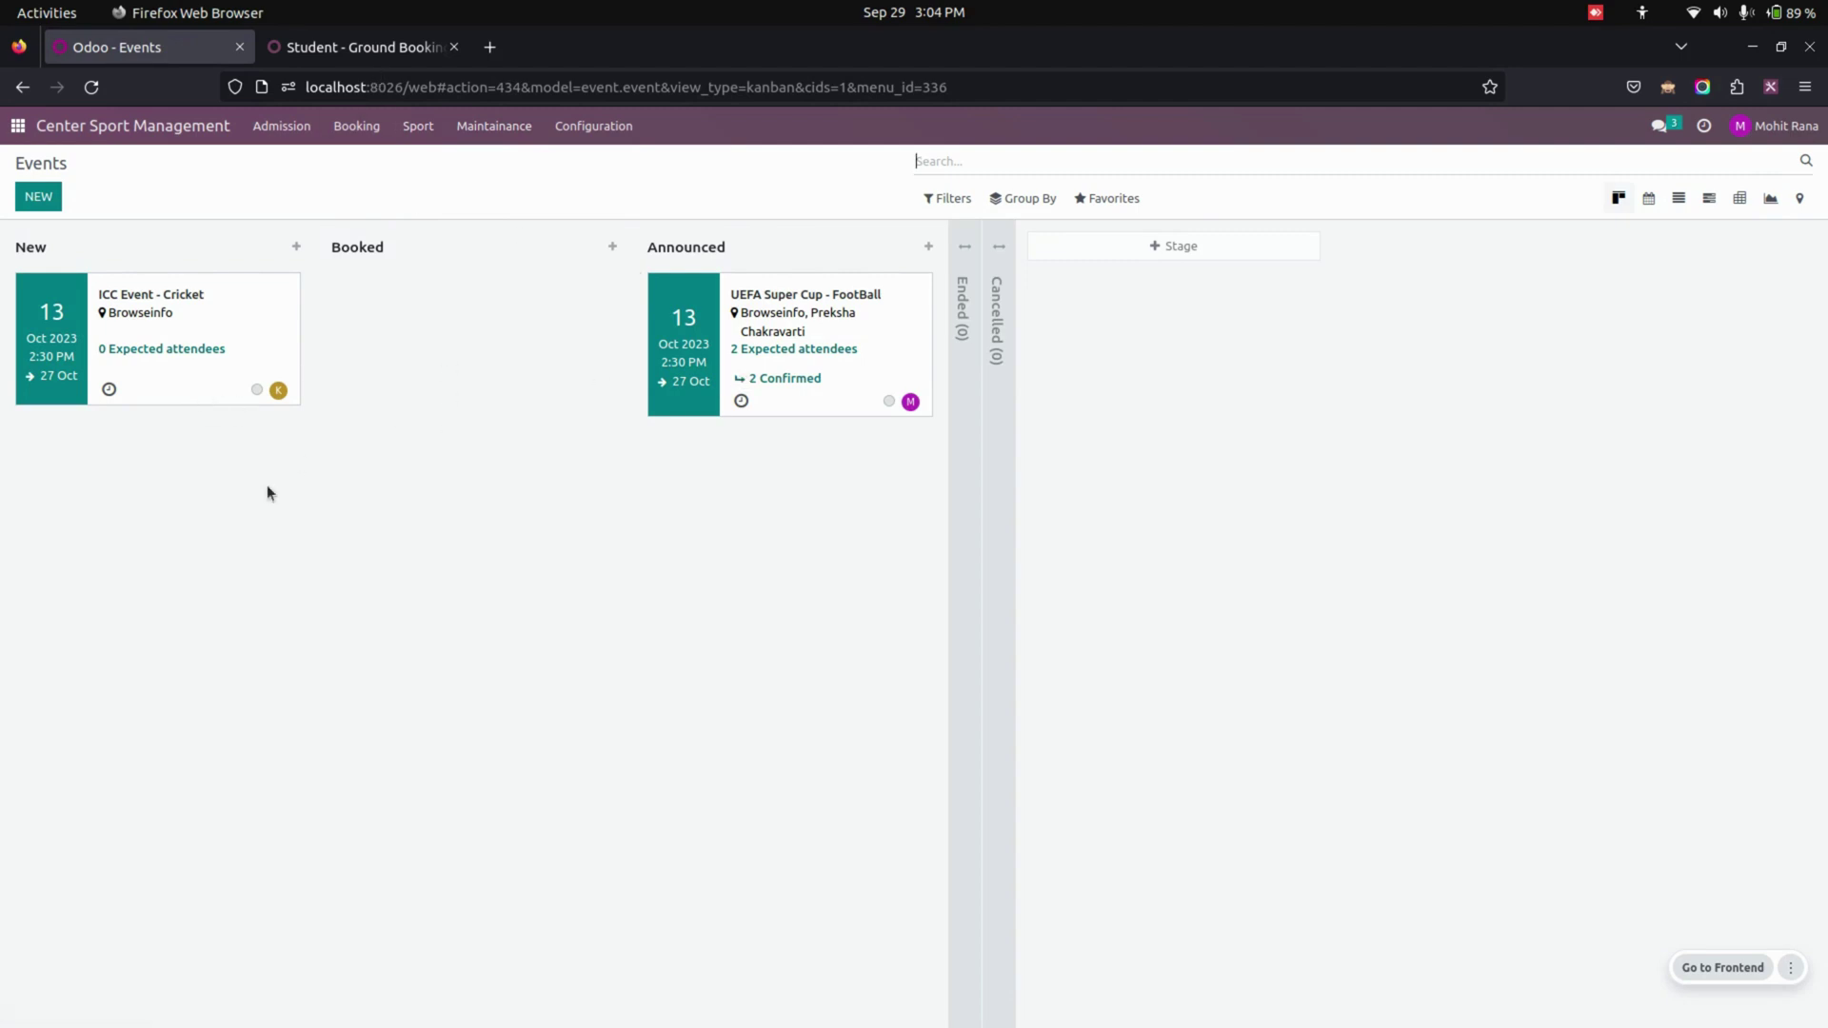
left_click(179, 330)
left_click(1060, 267)
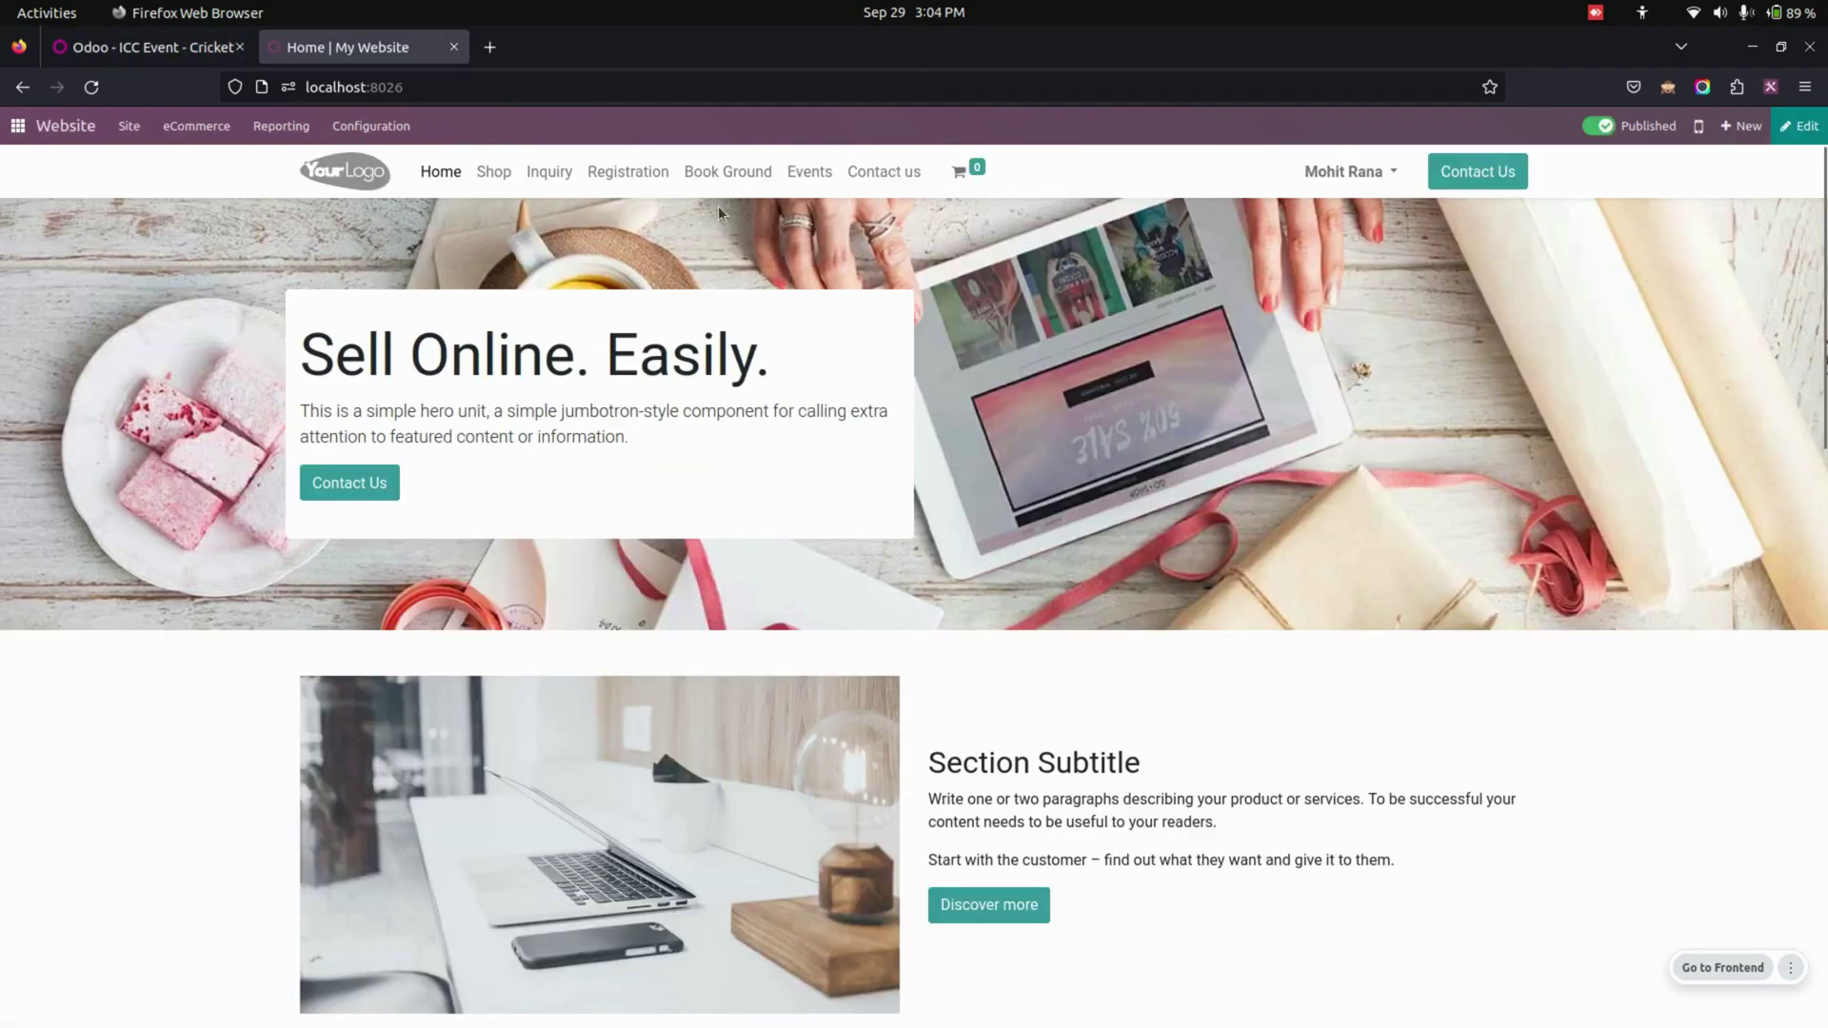
- Register one attendee for ICC Event - Cricket through the website and complete the ticket order by wire transfer
left_click(811, 173)
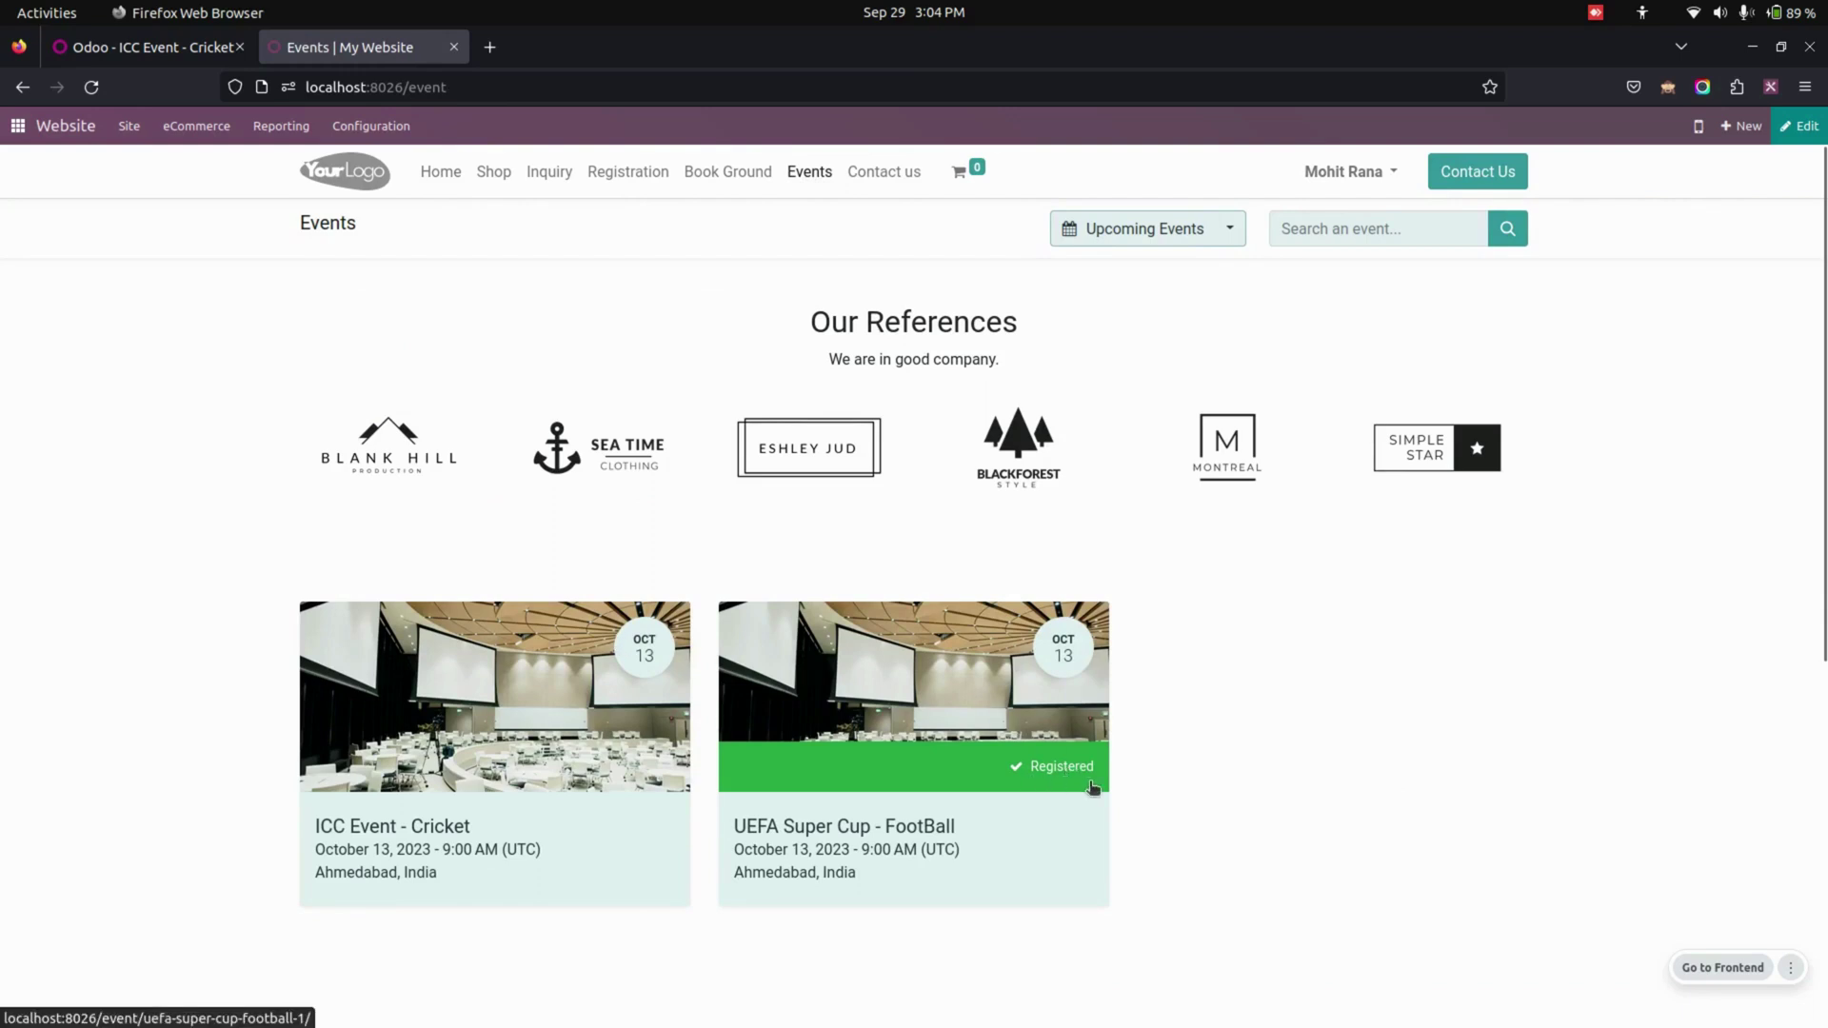
left_click(497, 787)
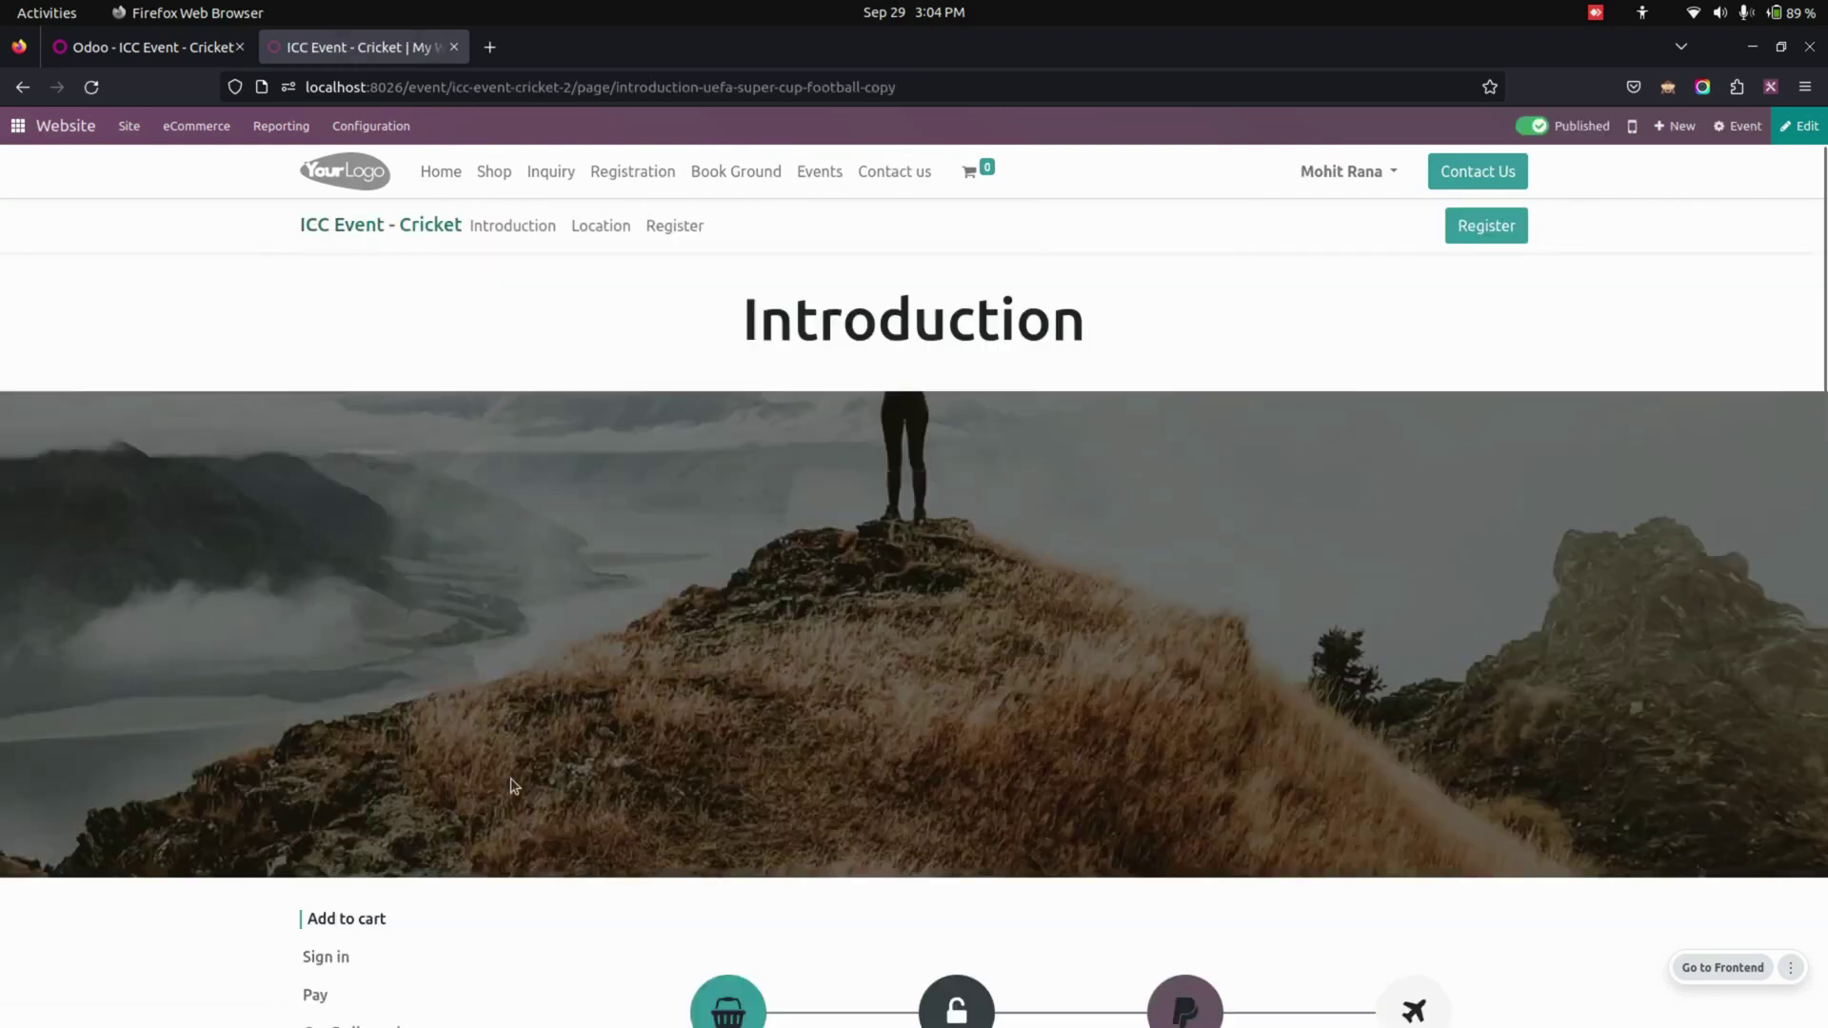
left_click(1485, 227)
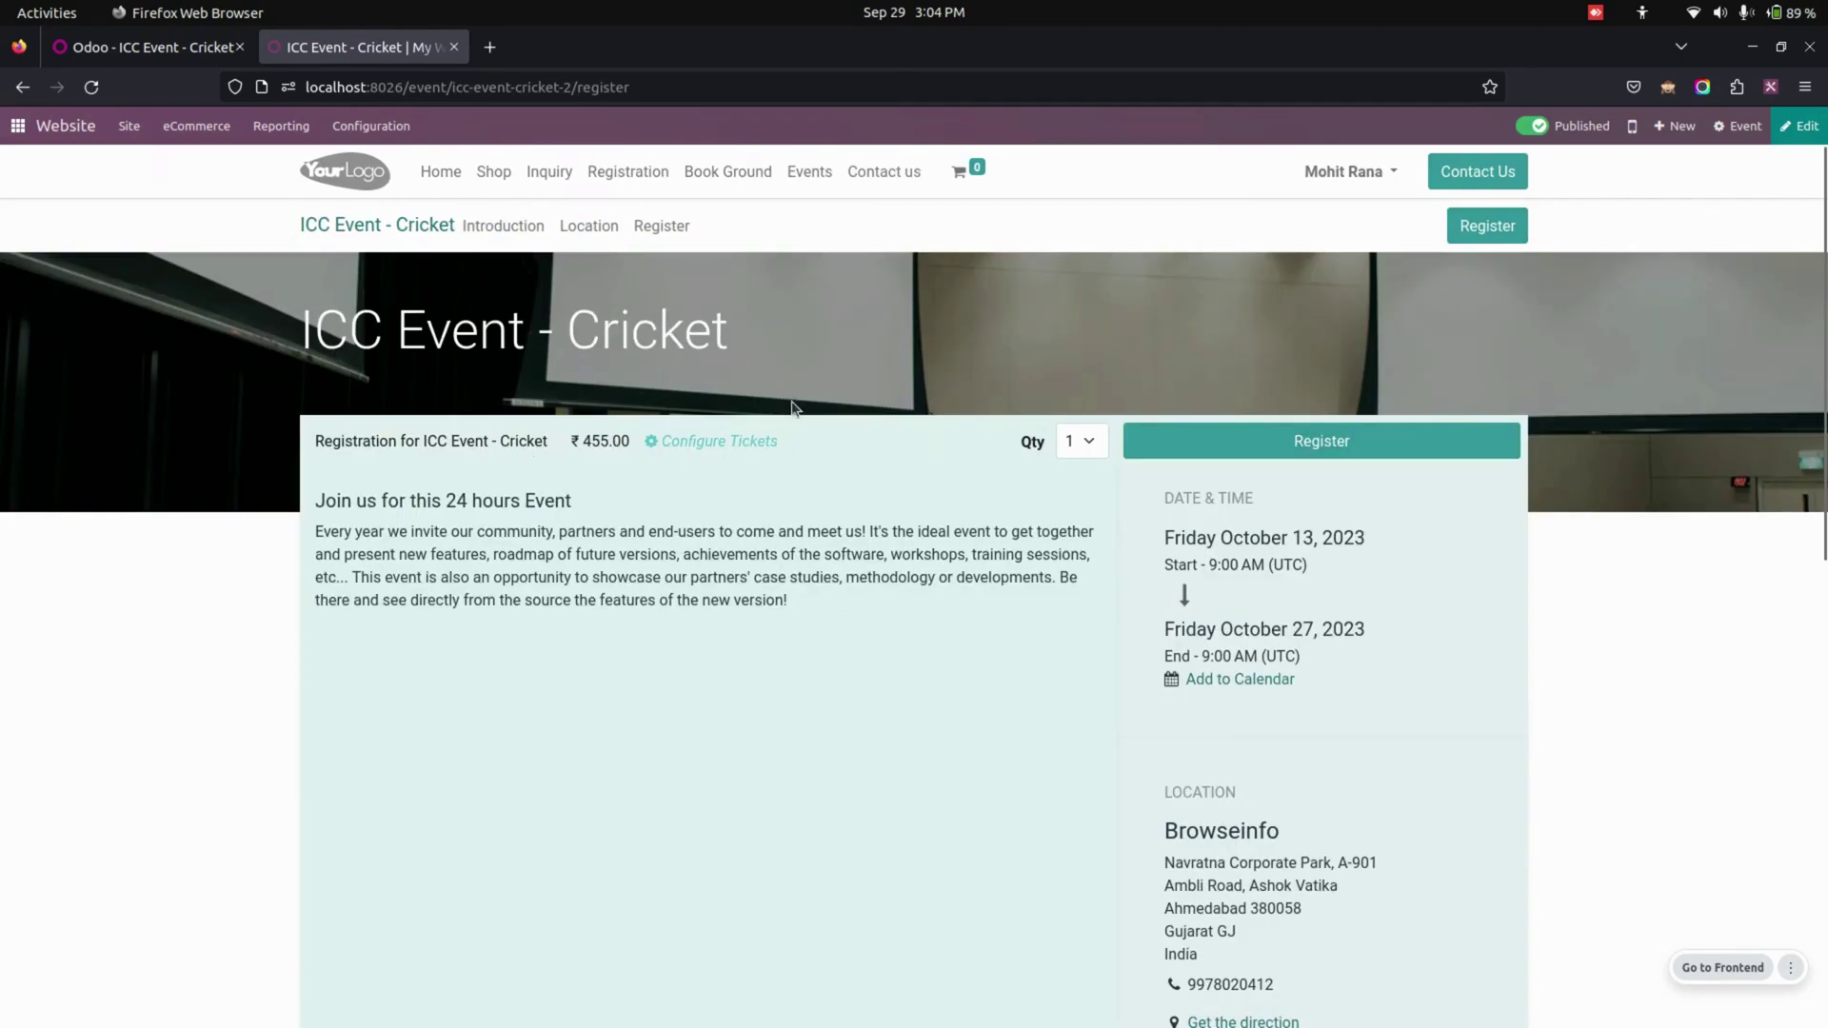
left_click(1194, 438)
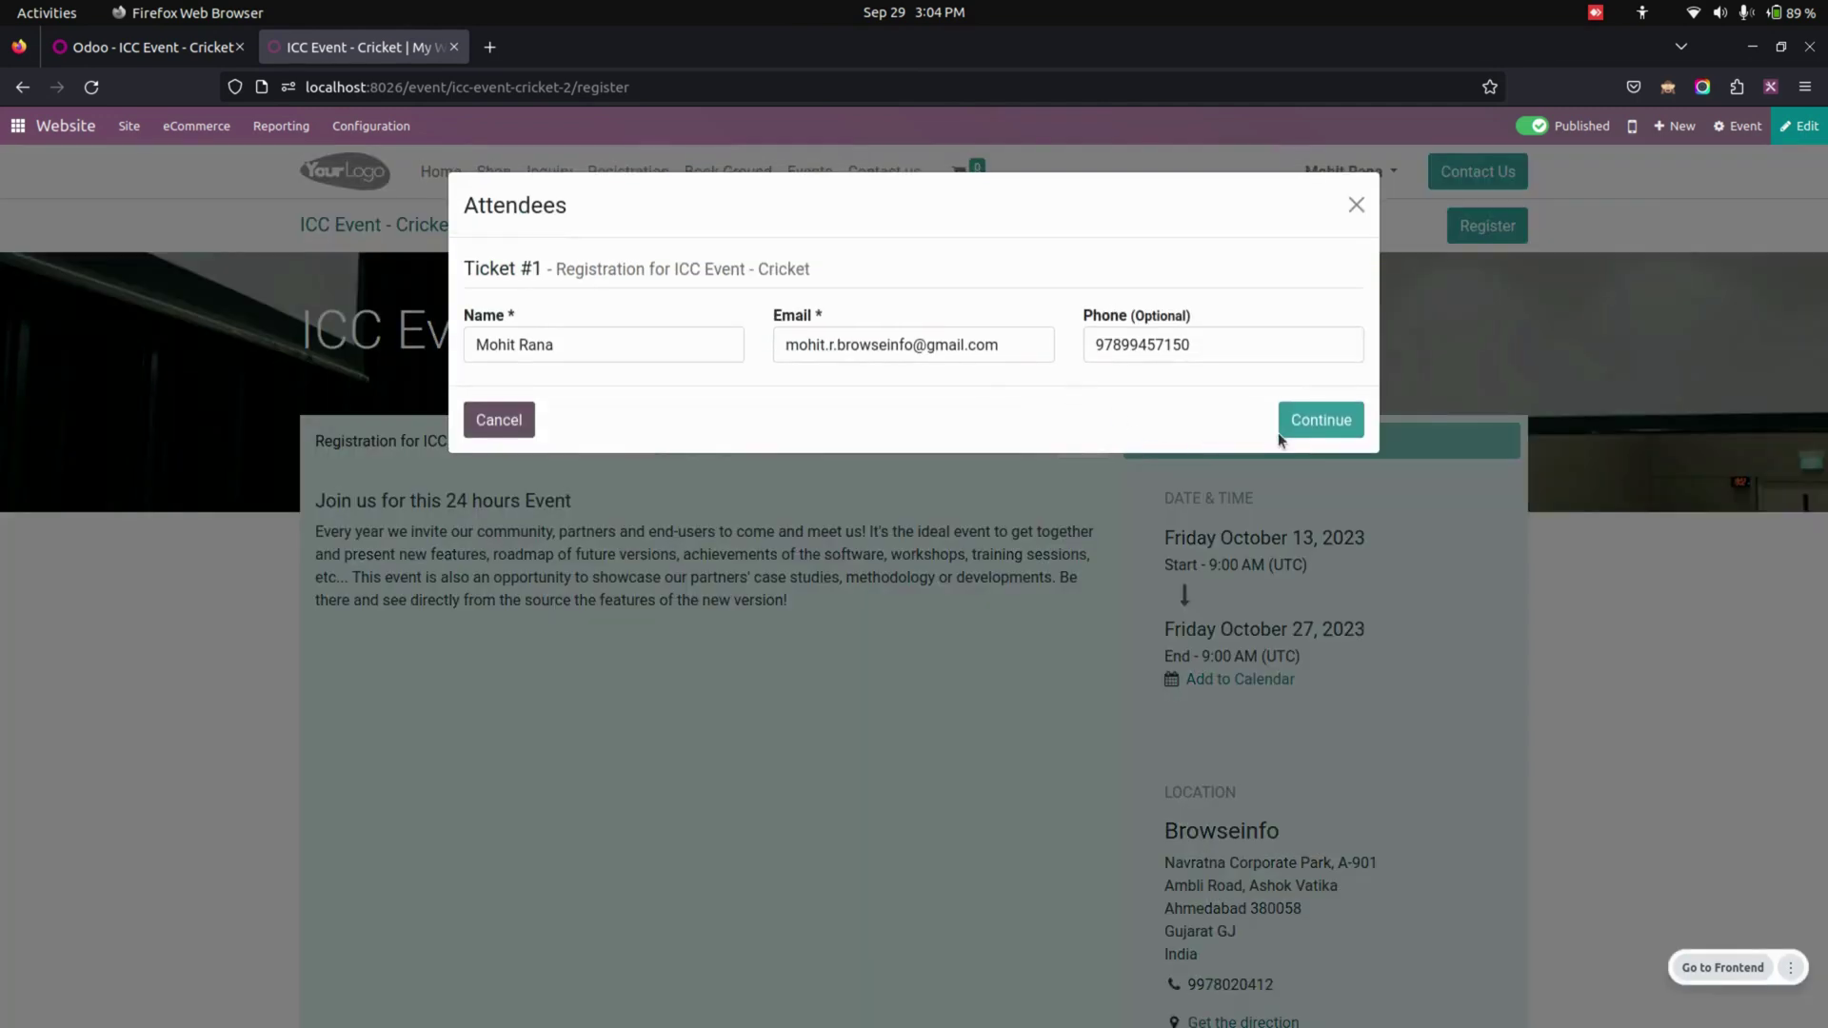
left_click(1295, 428)
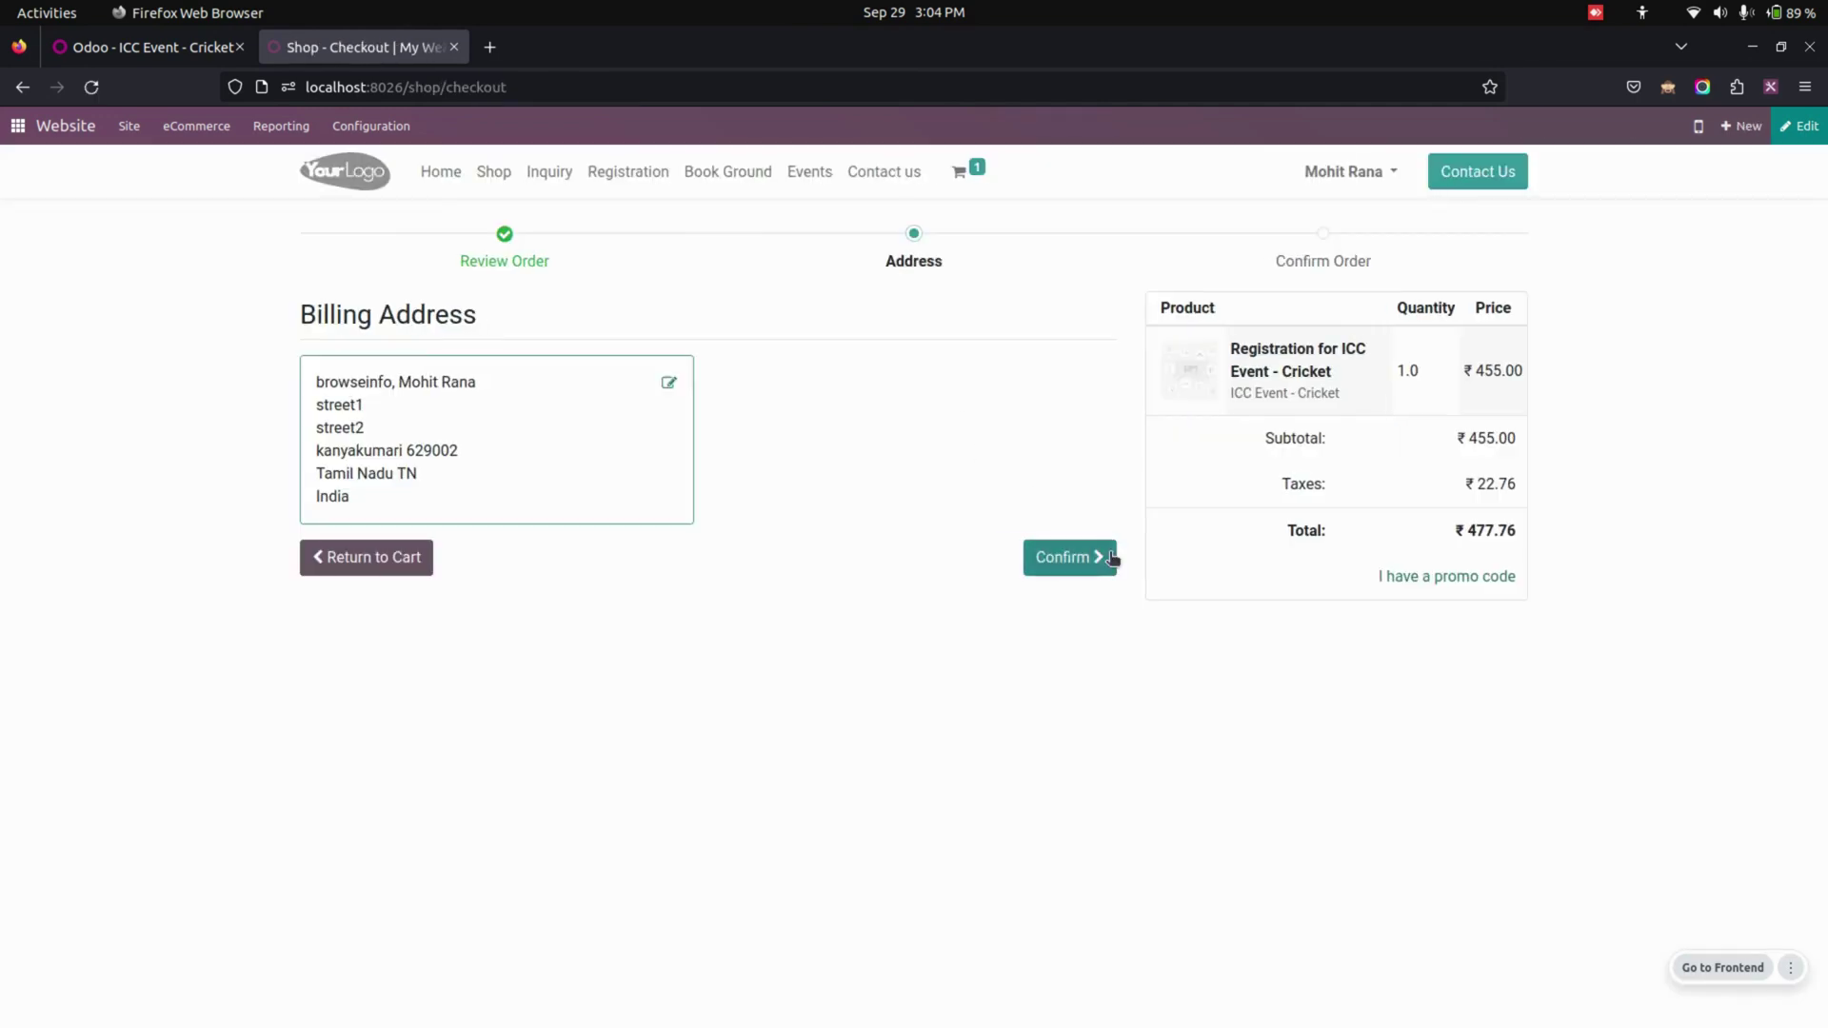
left_click(1110, 559)
left_click(1081, 553)
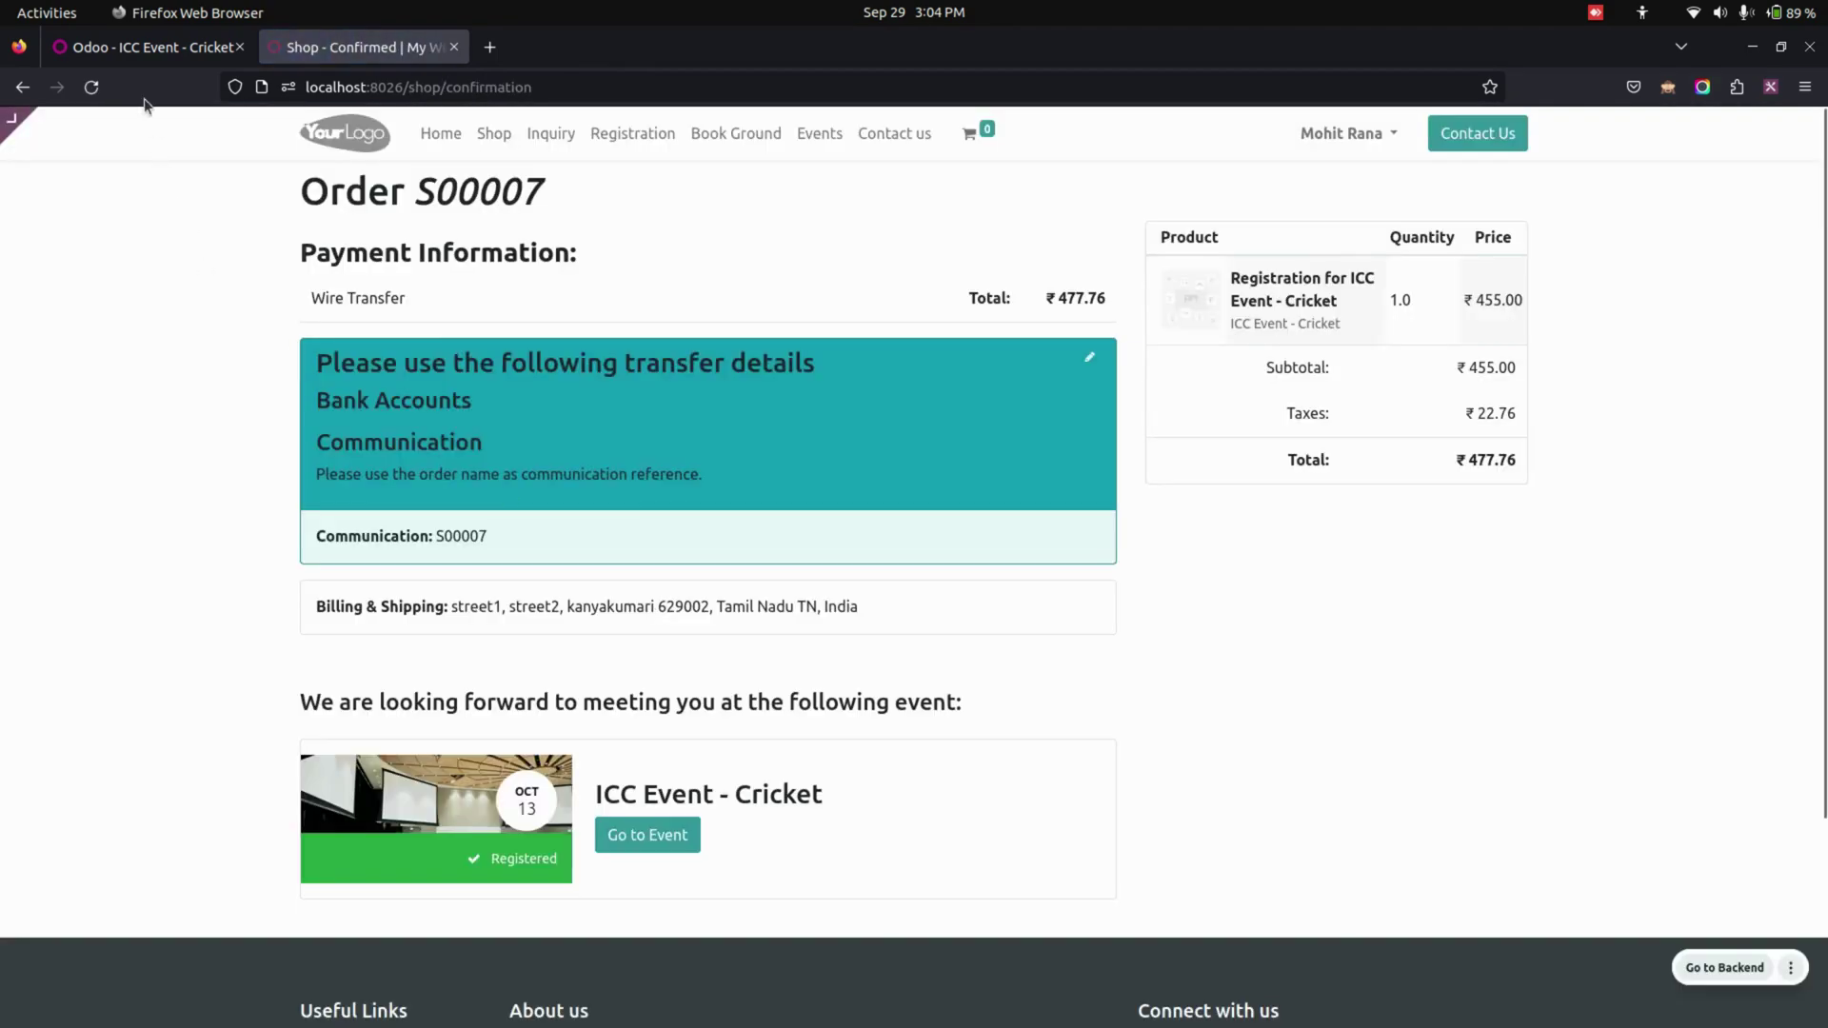
- Return to the ICC Event - Cricket record in the backend, refresh it and review the sales order from the website registration
left_click(138, 57)
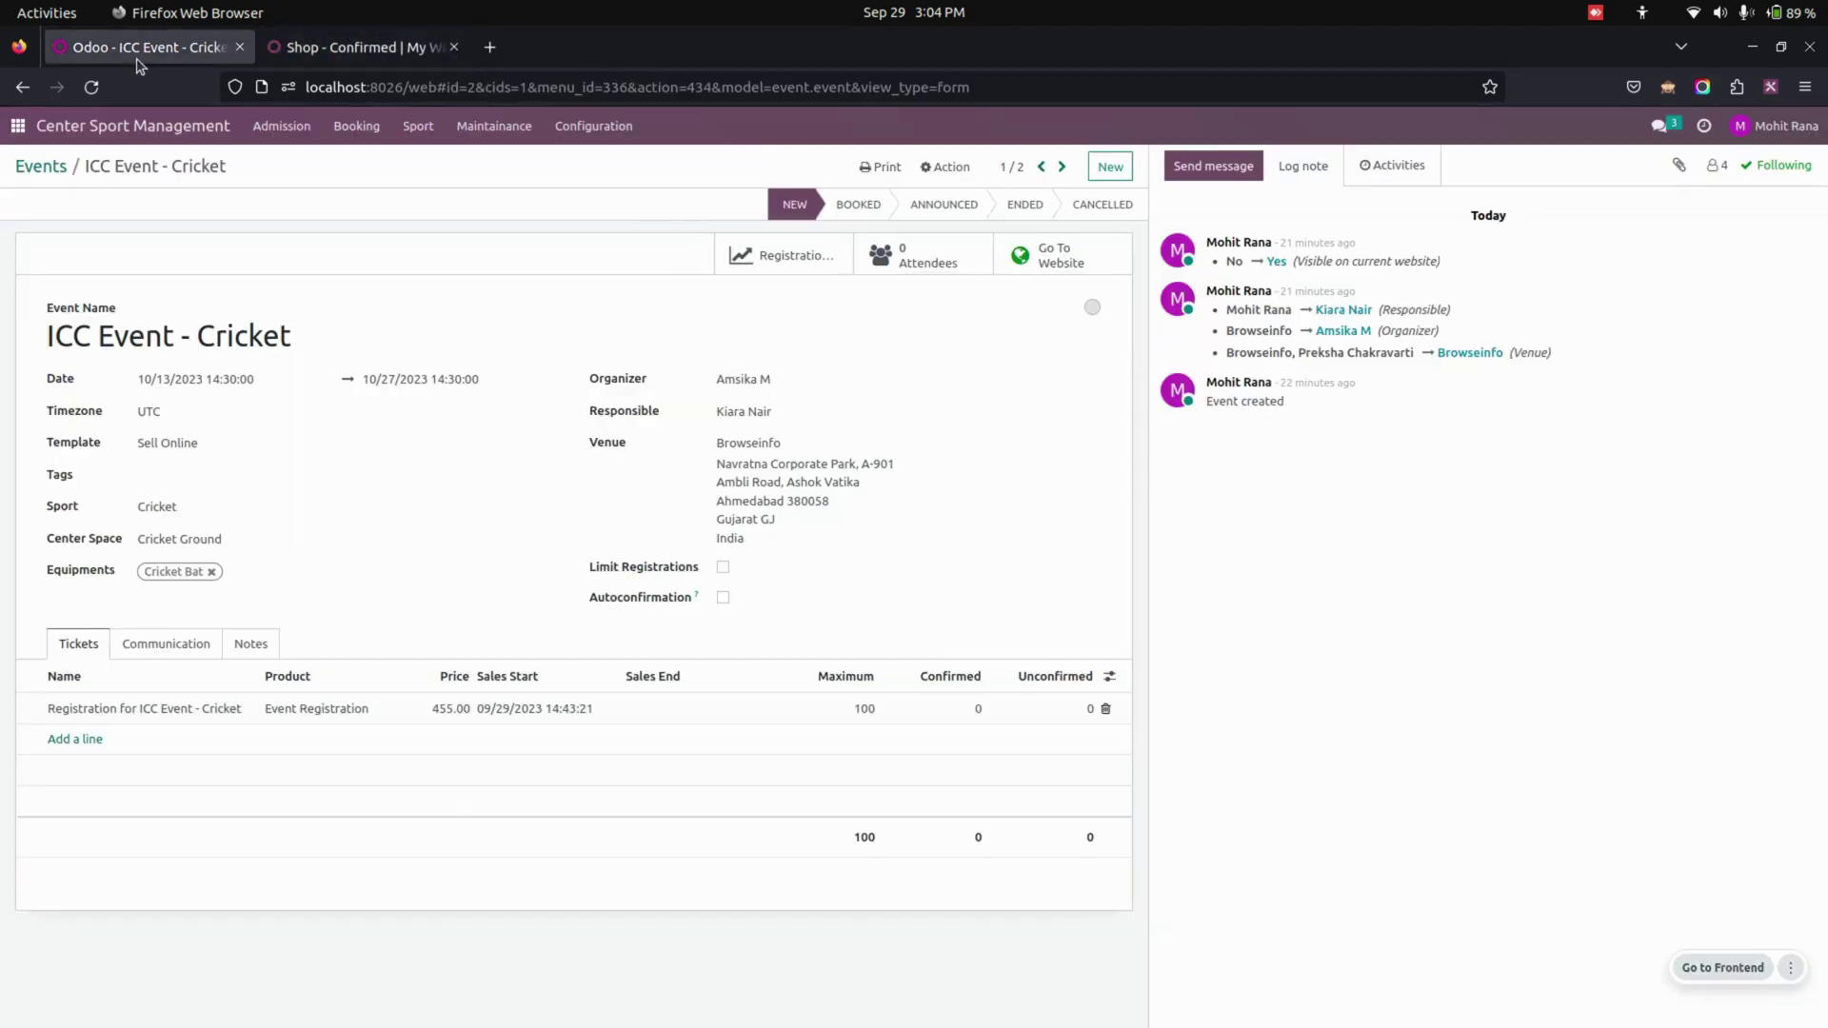
left_click(90, 87)
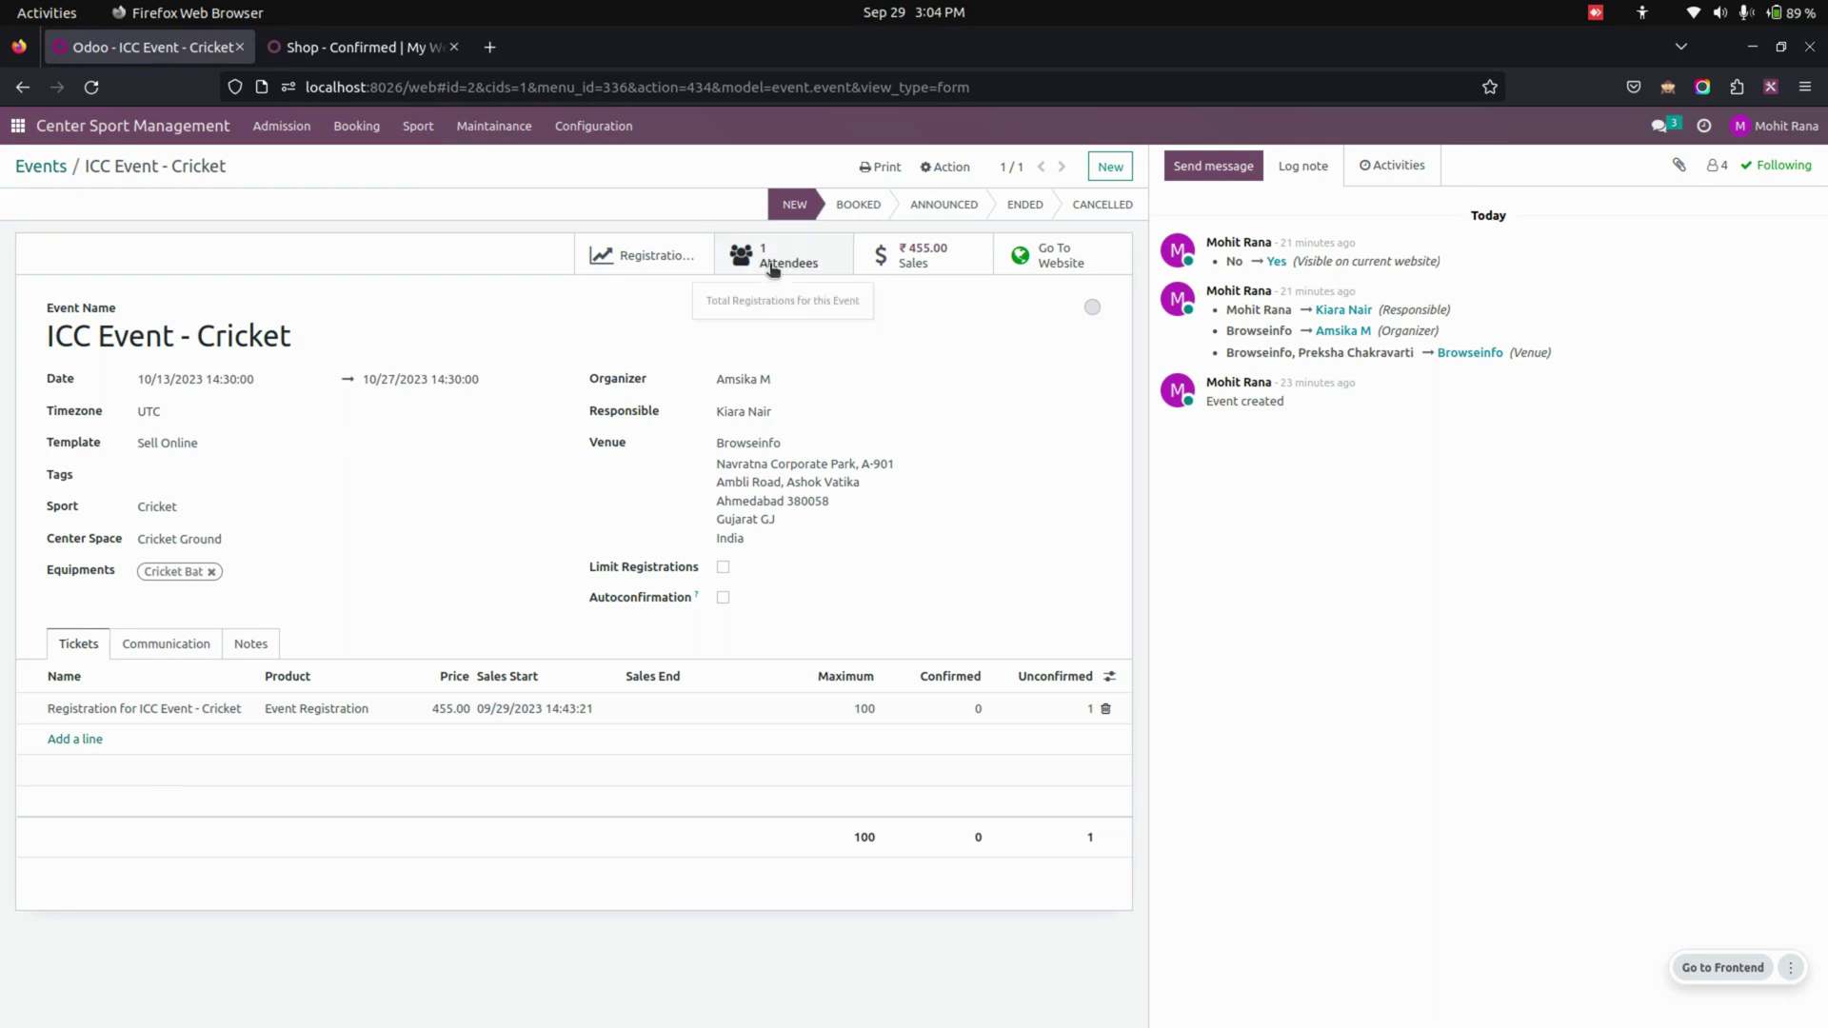
left_click(918, 255)
left_click(489, 289)
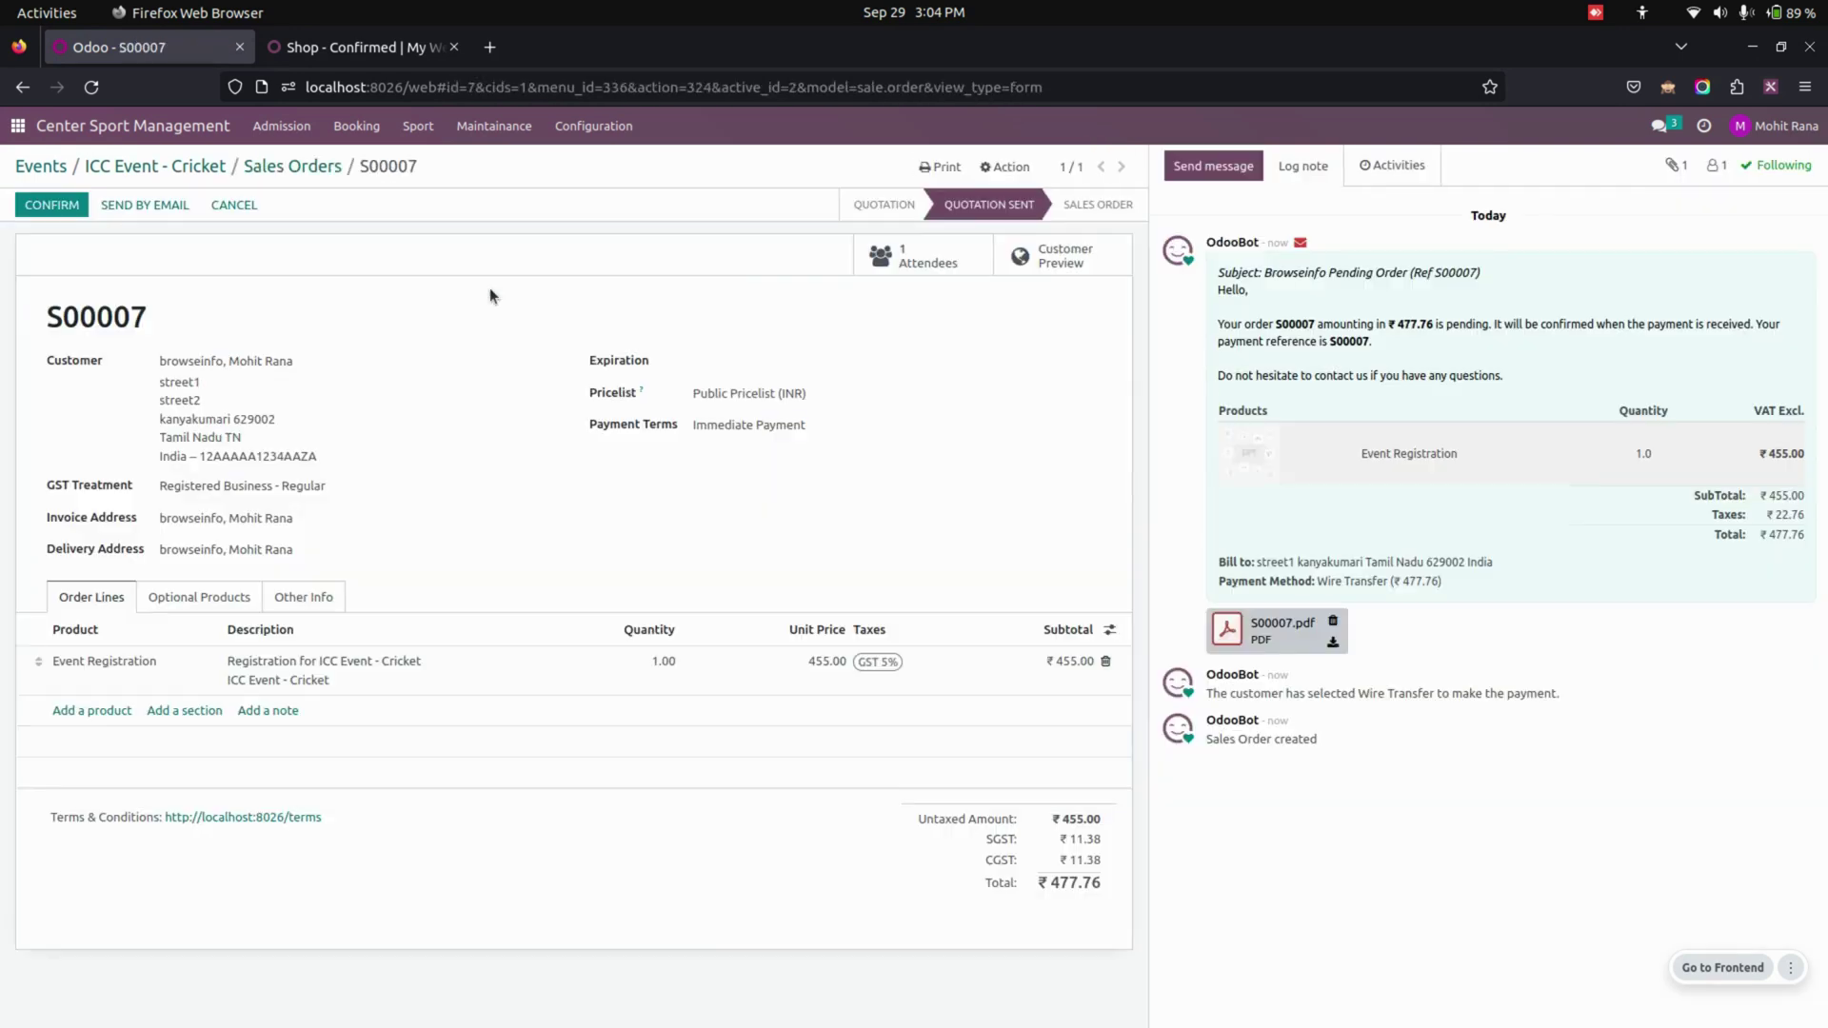
- Open the attendee's registration from ICC Event - Cricket, confirm it and return to the attendees list
left_click(204, 168)
left_click(811, 259)
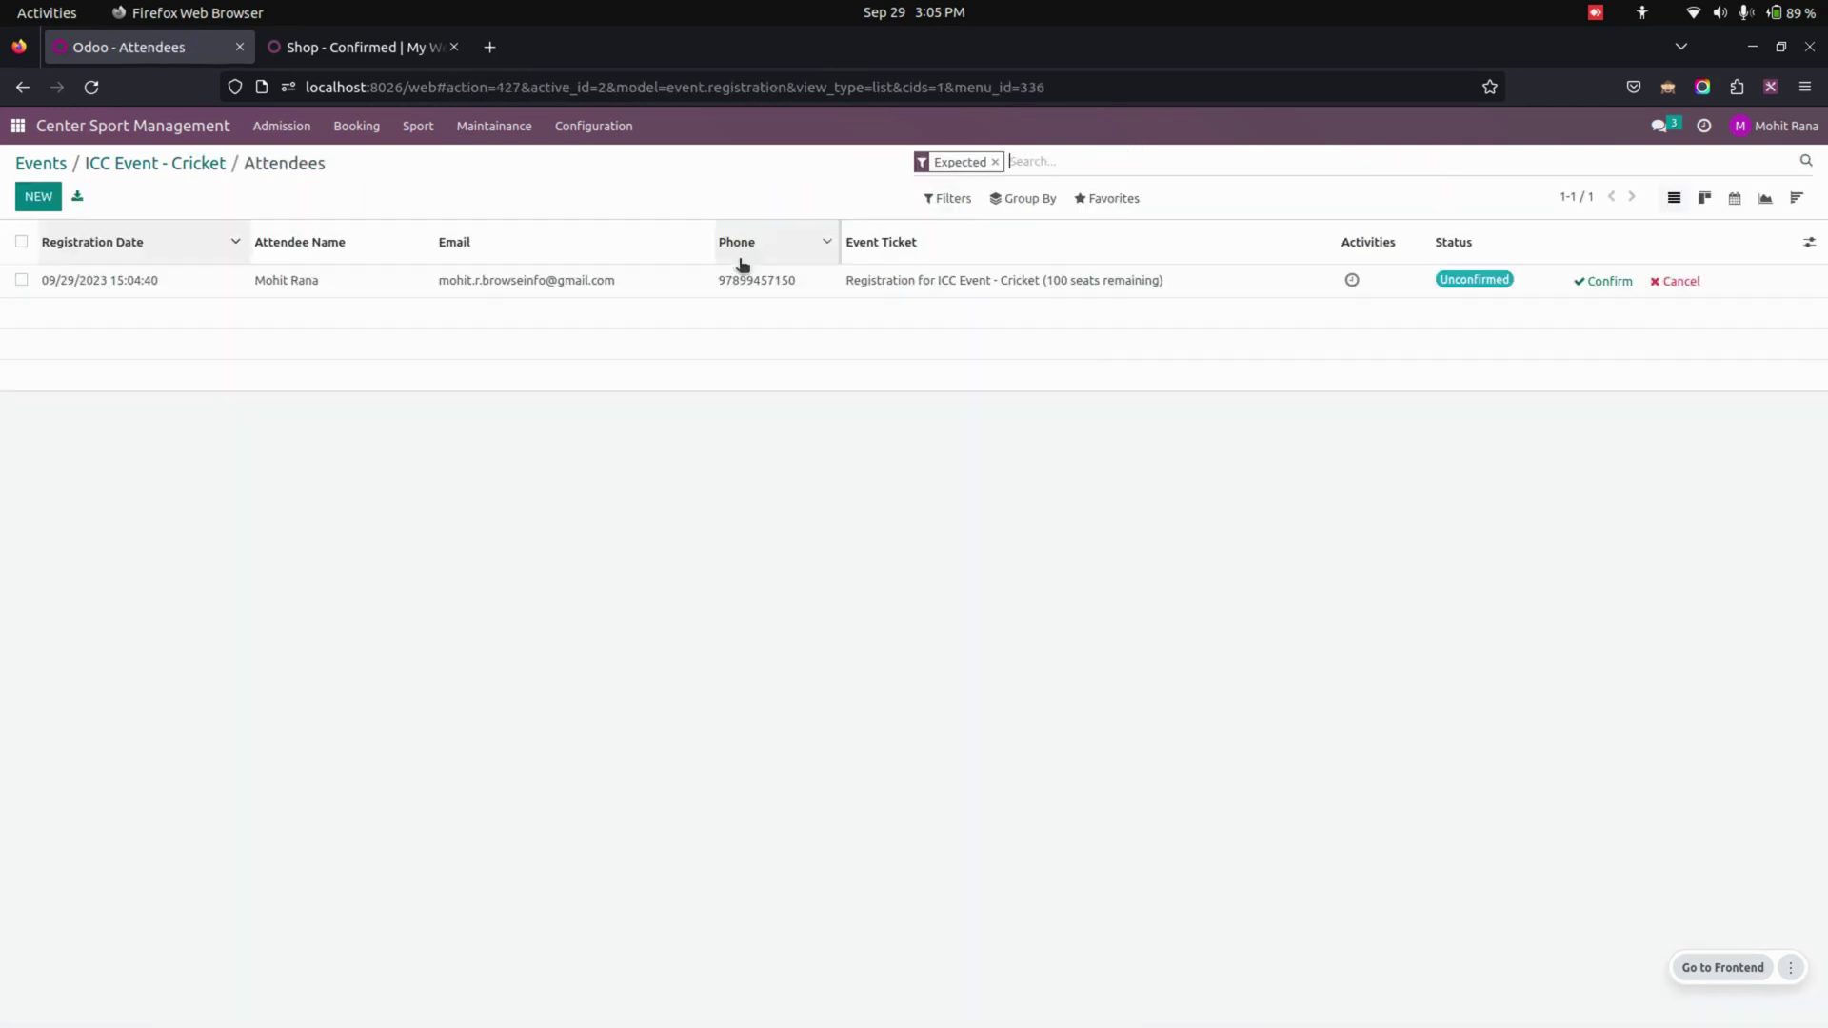
left_click(1099, 291)
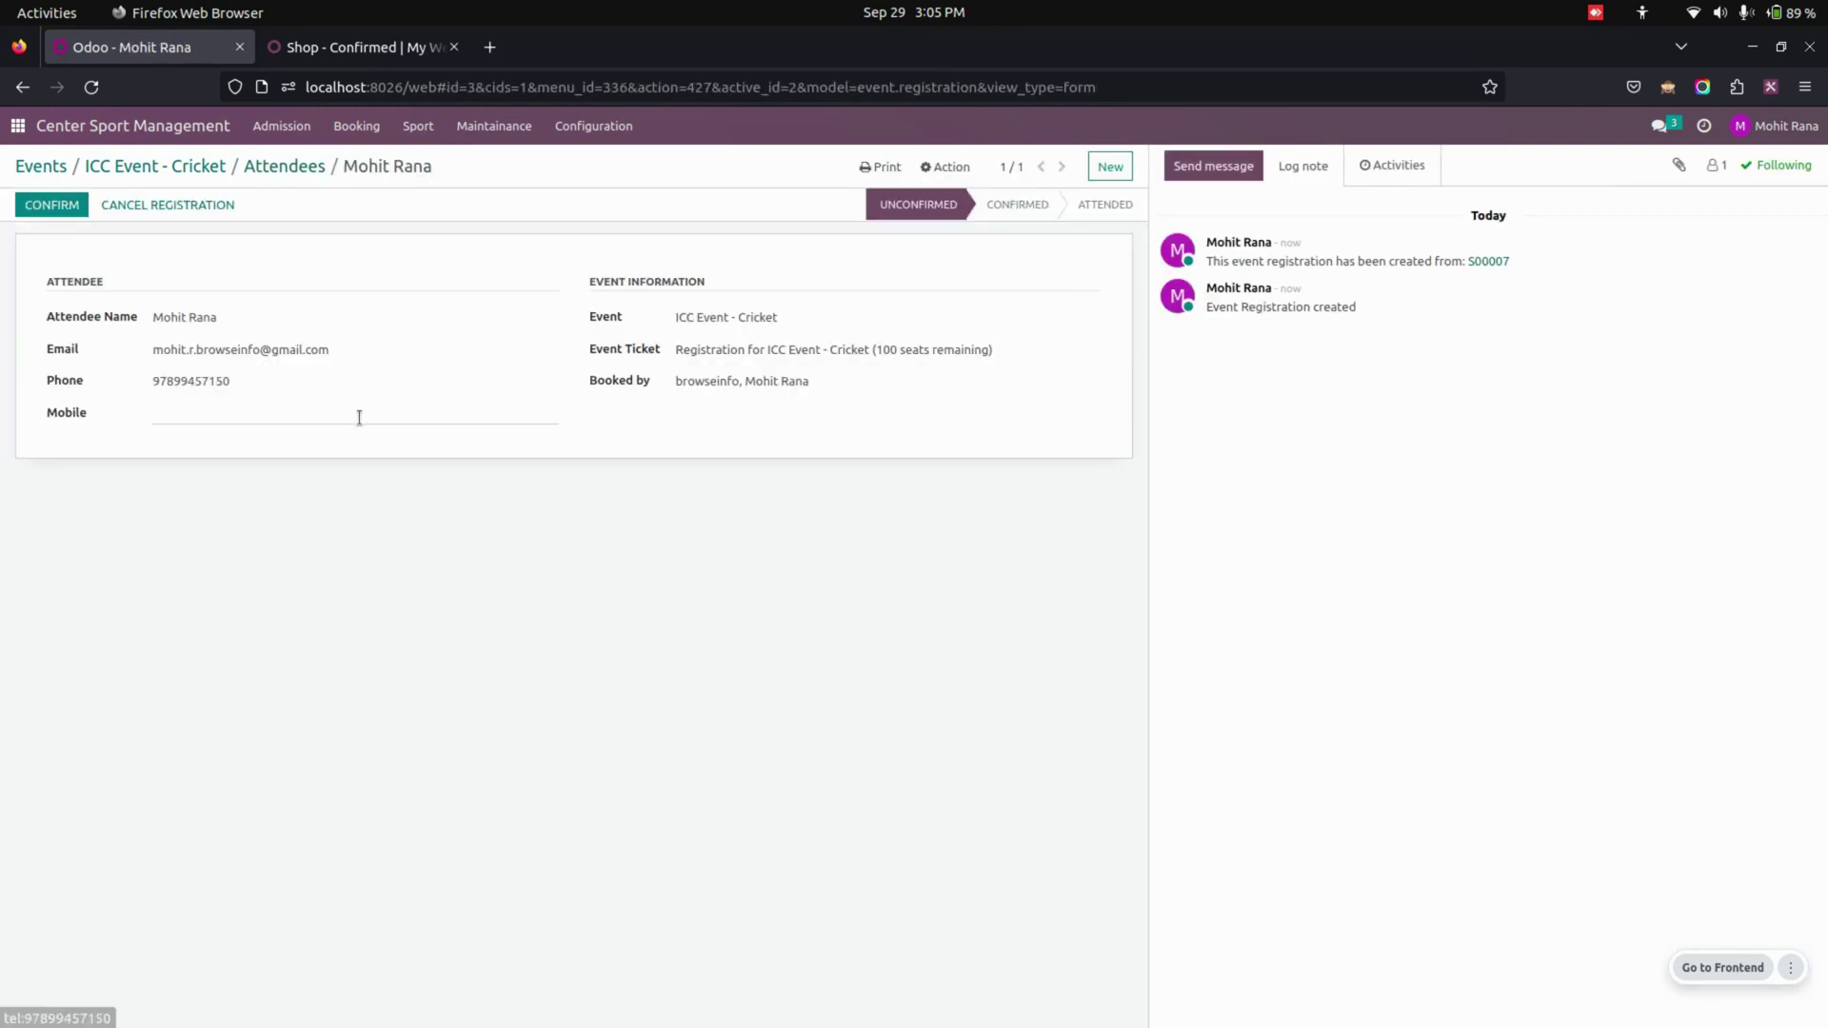
left_click(59, 204)
left_click(280, 167)
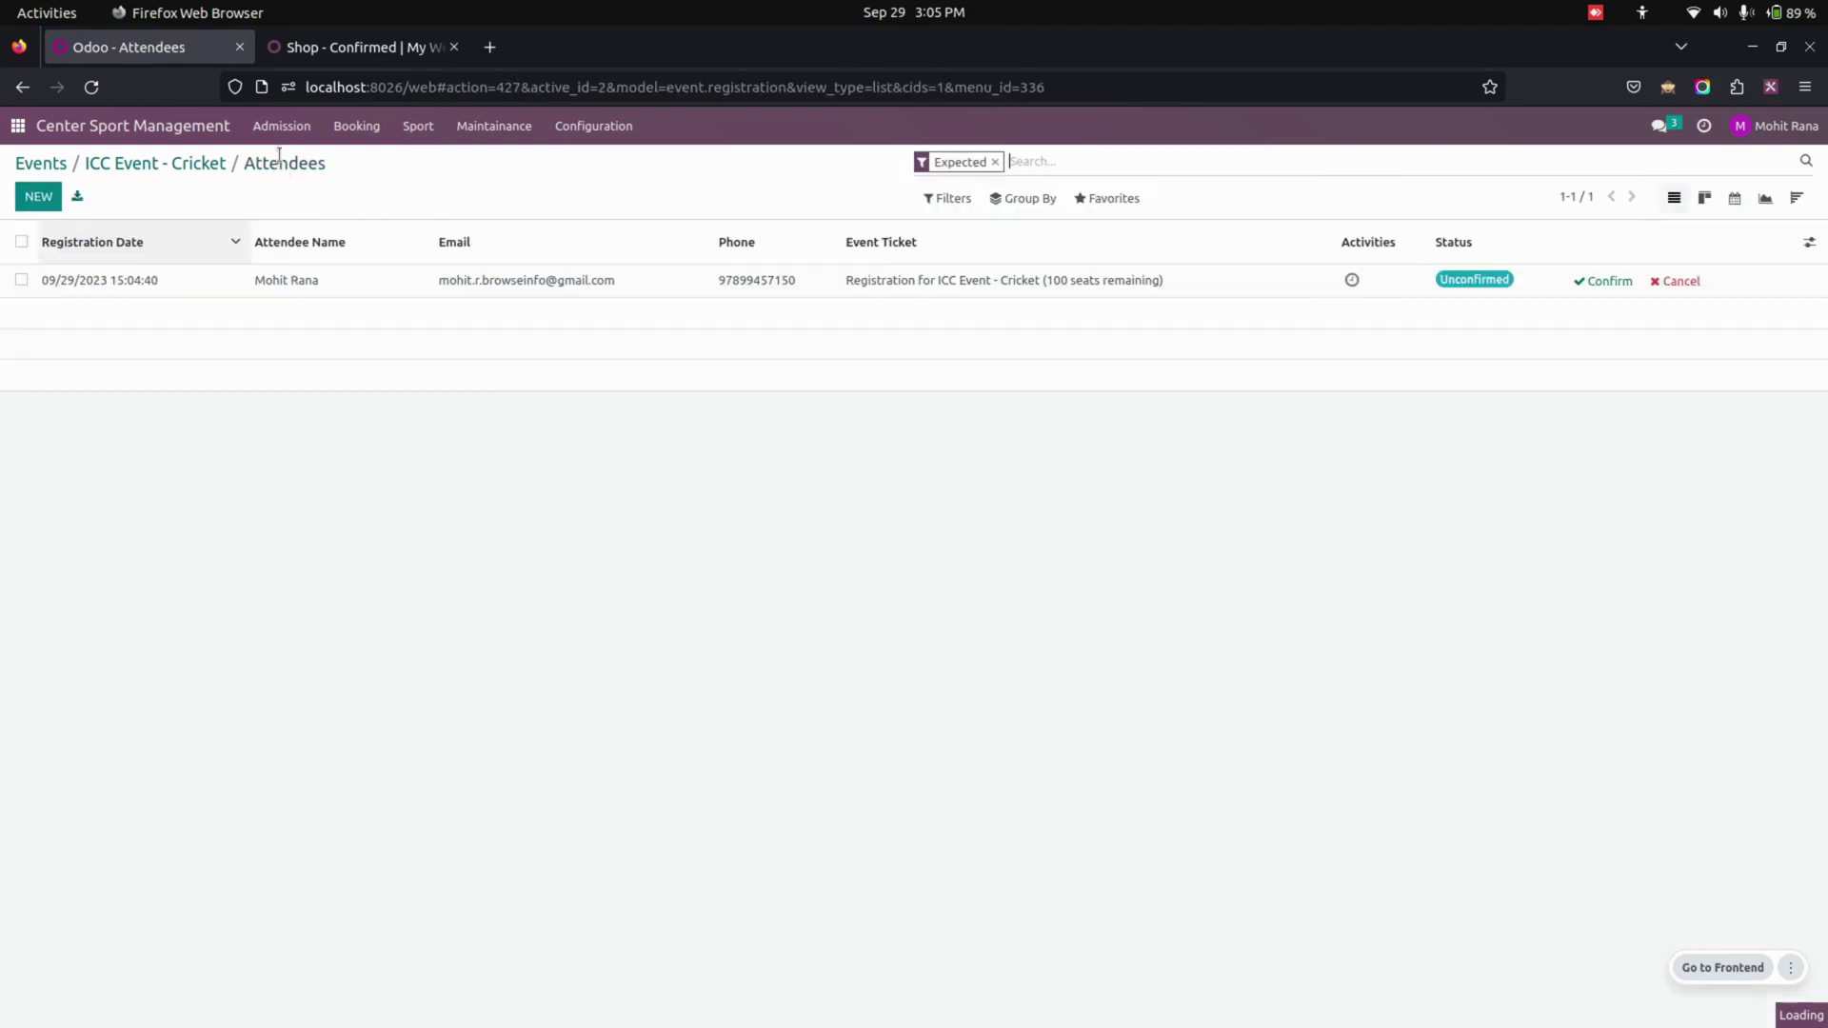
- View the ICC Event - Cricket page from the website order confirmation, and check the website's events list
left_click(334, 47)
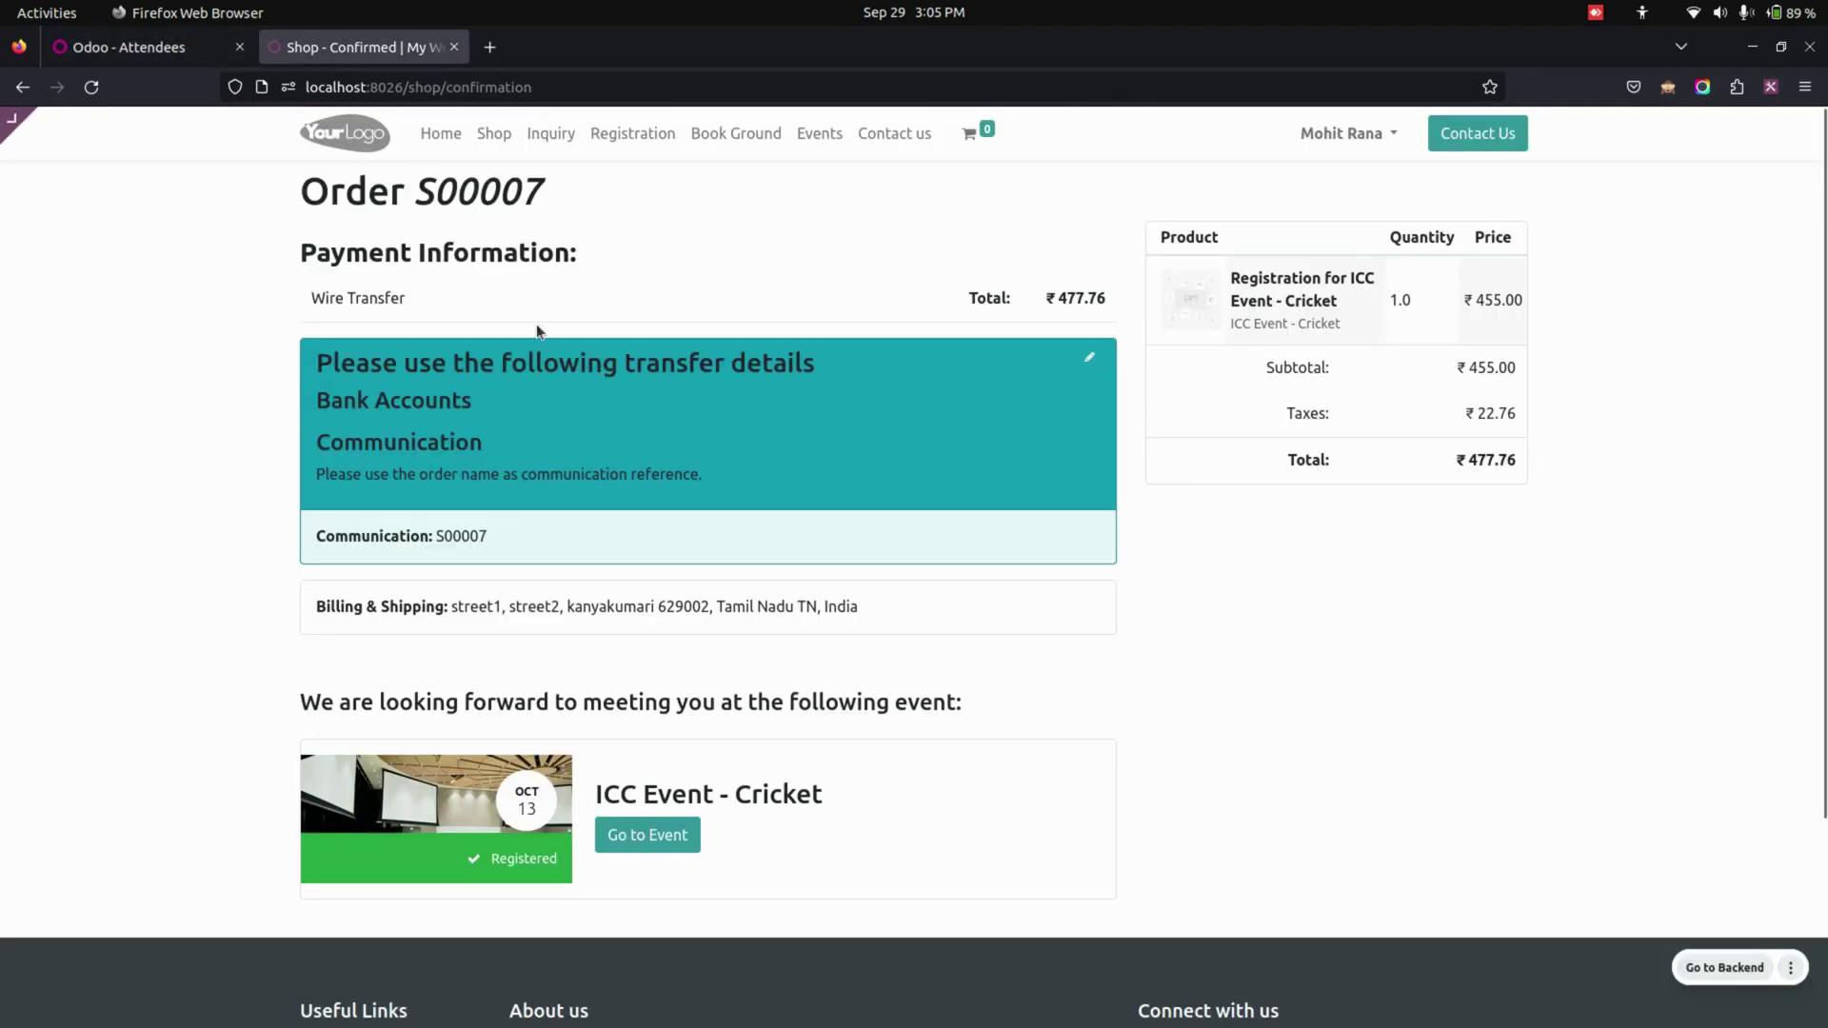
left_click(643, 836)
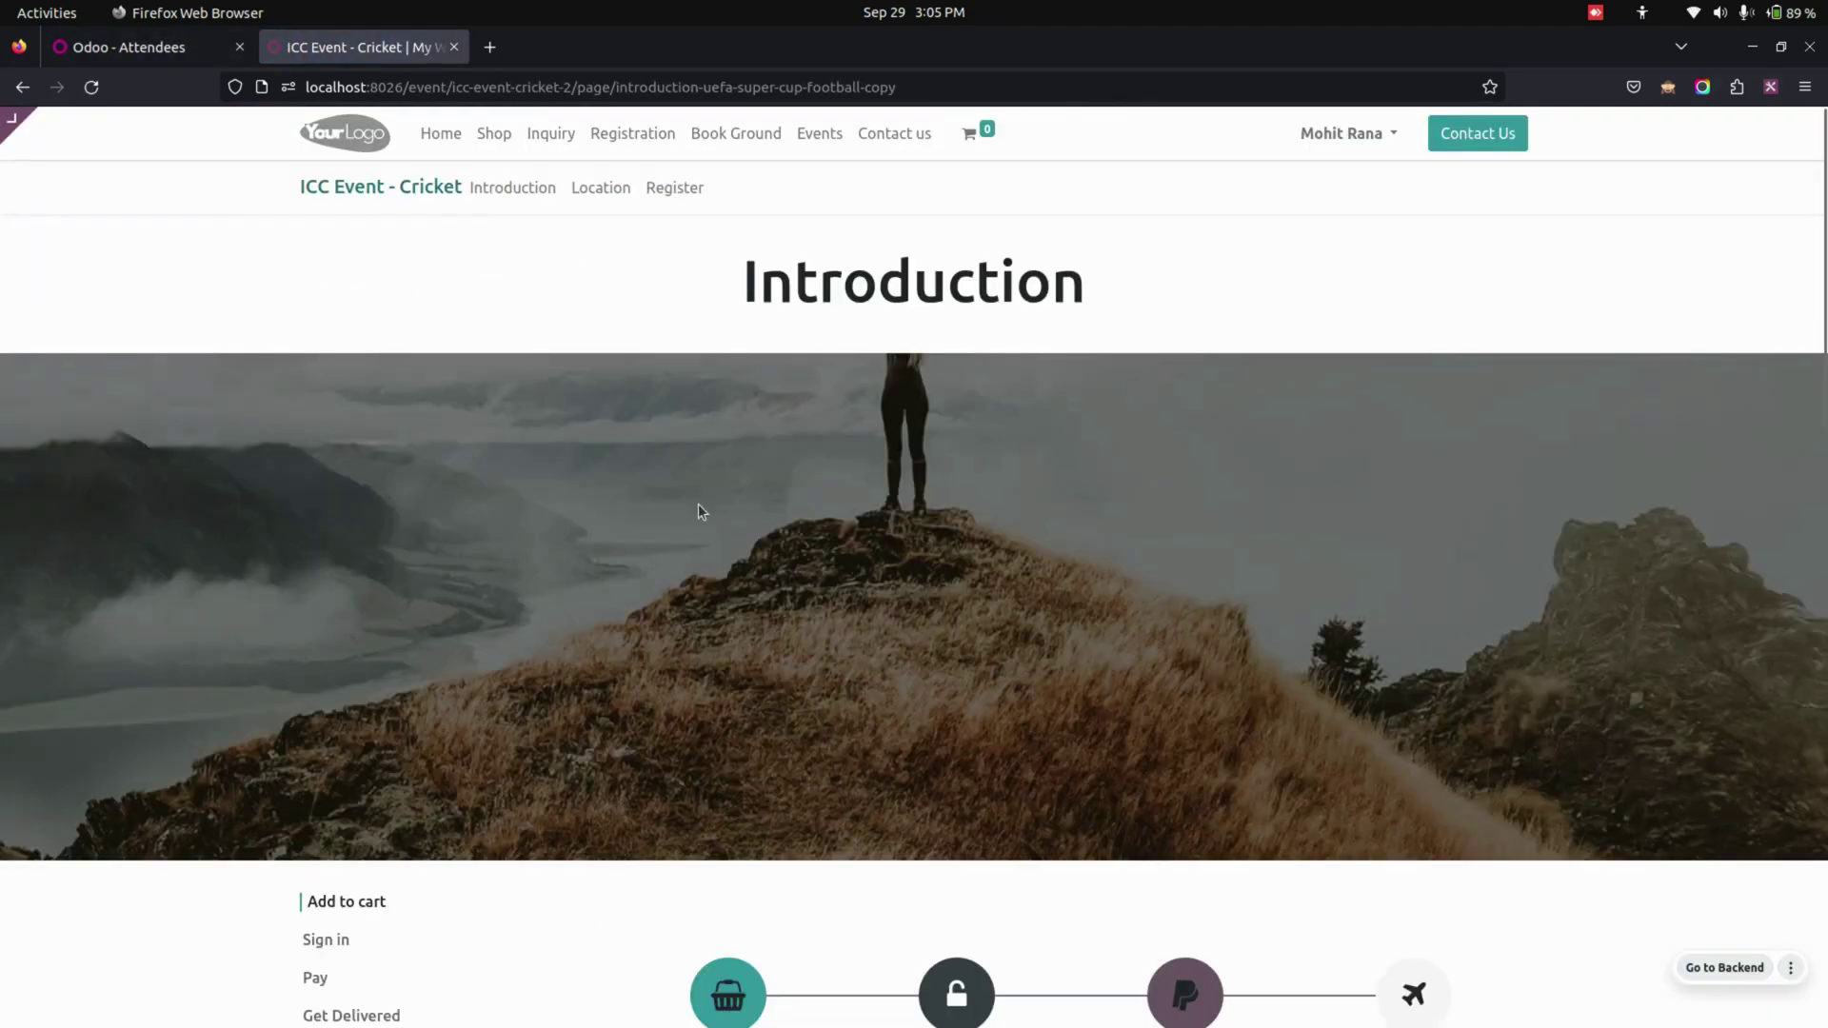
left_click(837, 141)
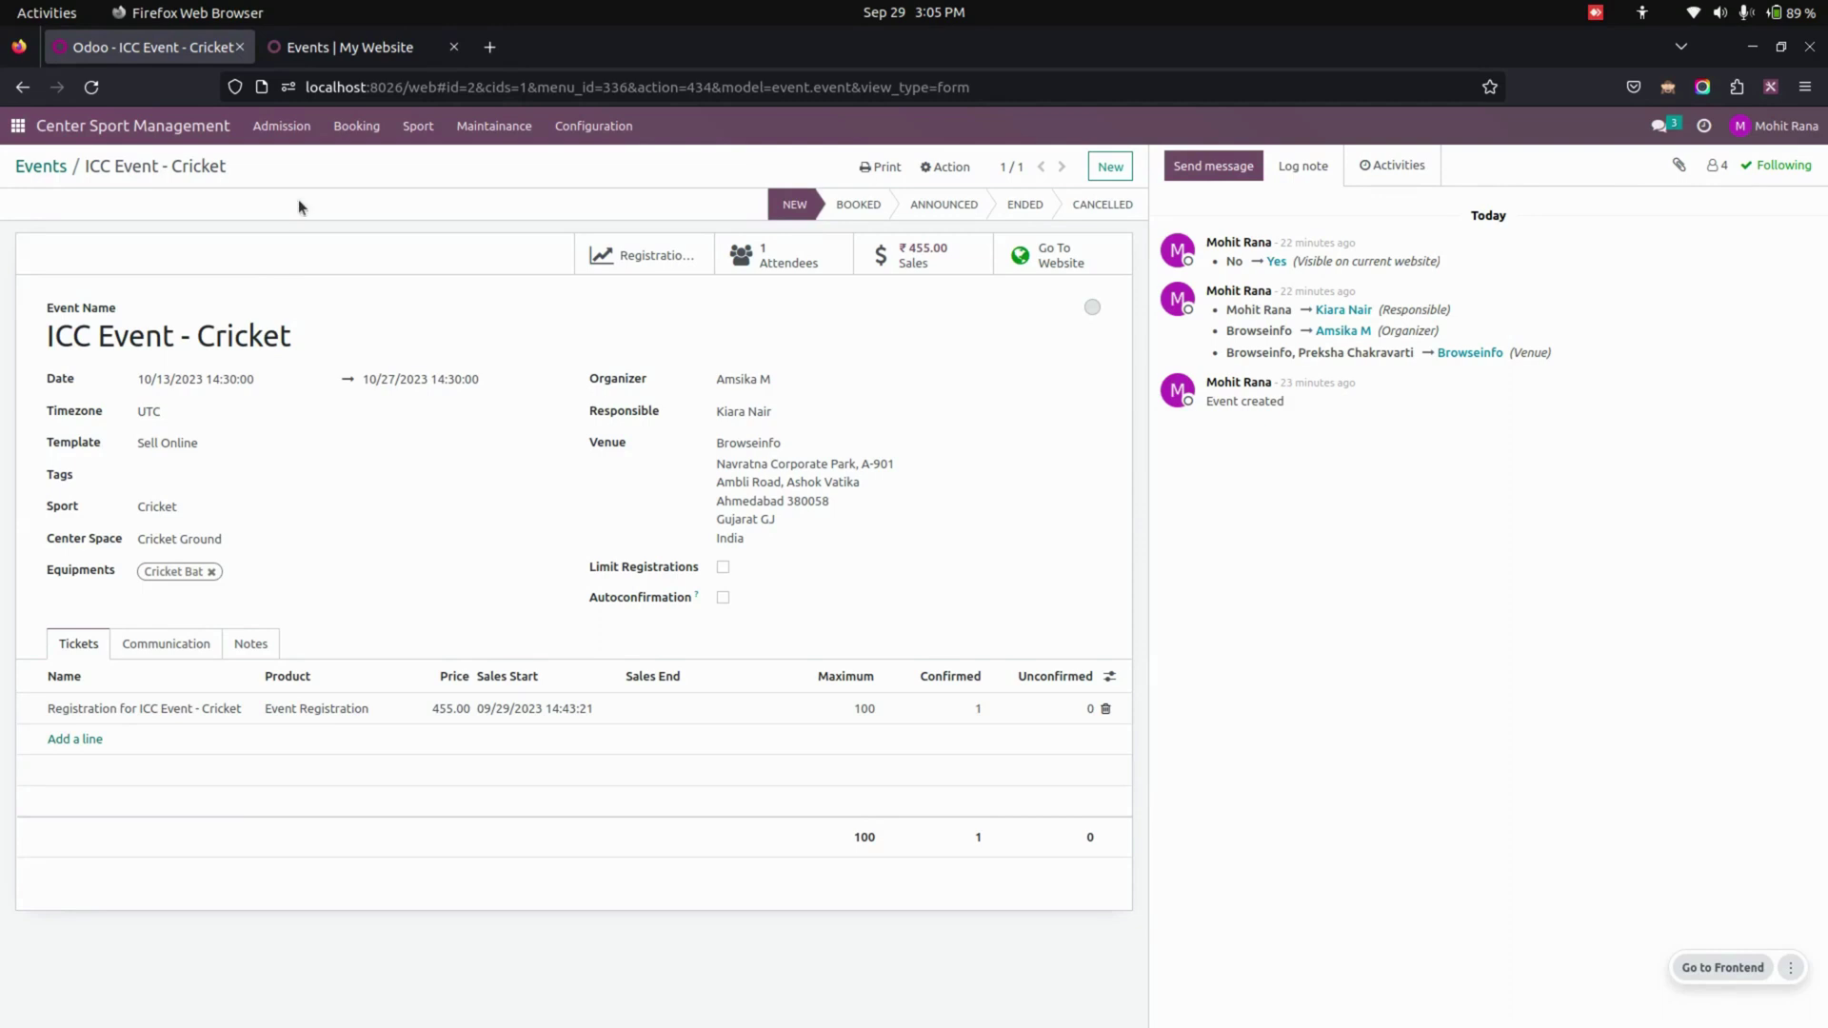
- Go back to the backend, view the center equipments and open the Cricket Bat product
left_click(419, 126)
mouse_move(494, 127)
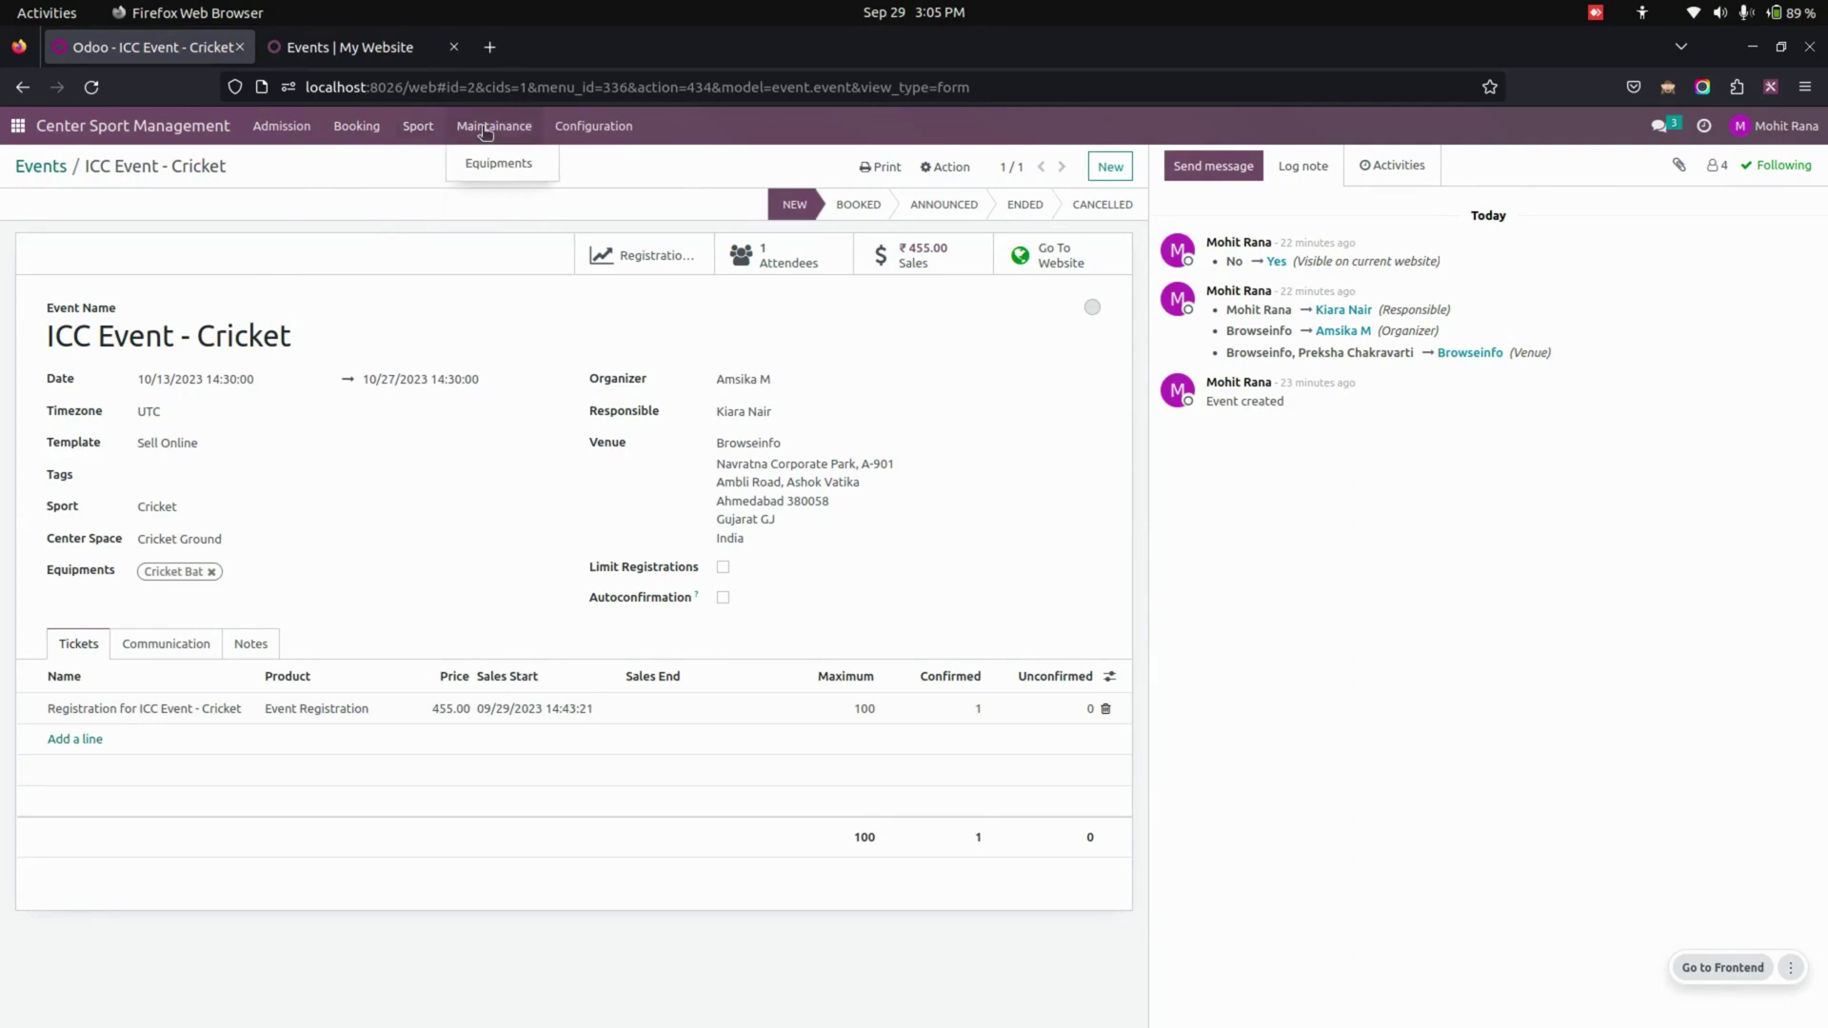
left_click(488, 164)
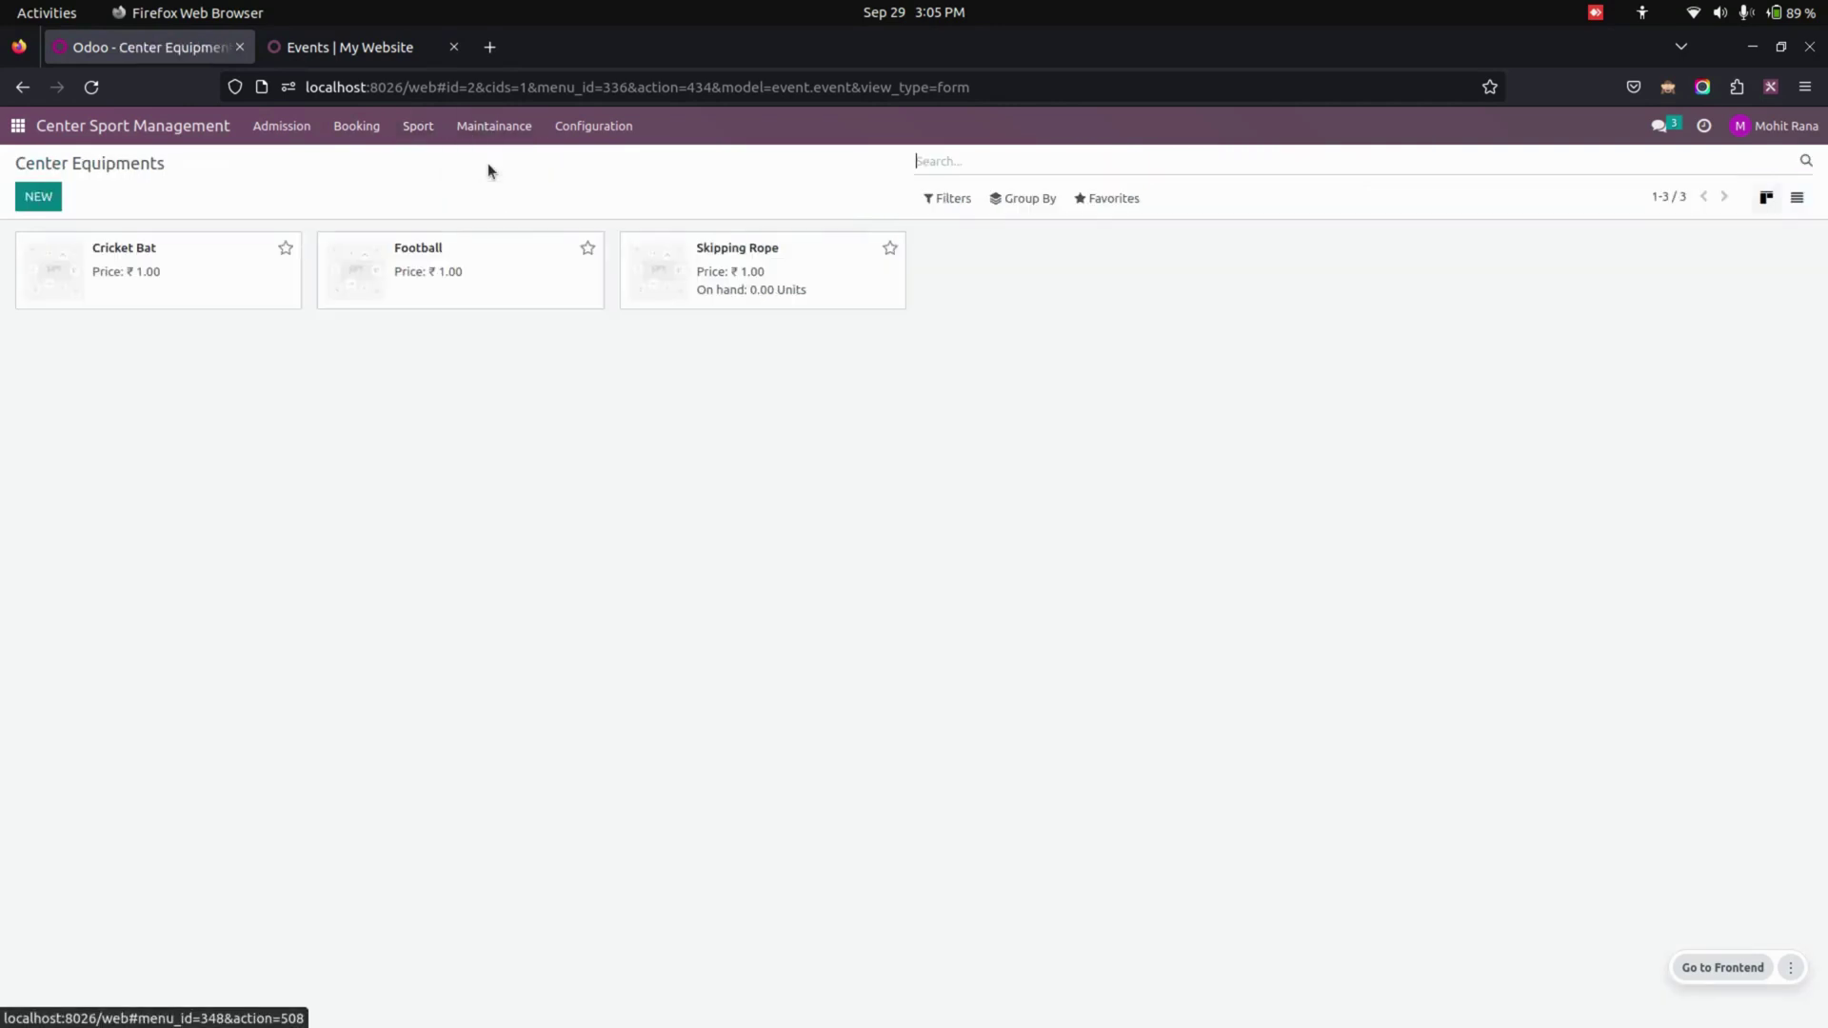
left_click(269, 278)
- View the configured center sports and center spaces
left_click(587, 145)
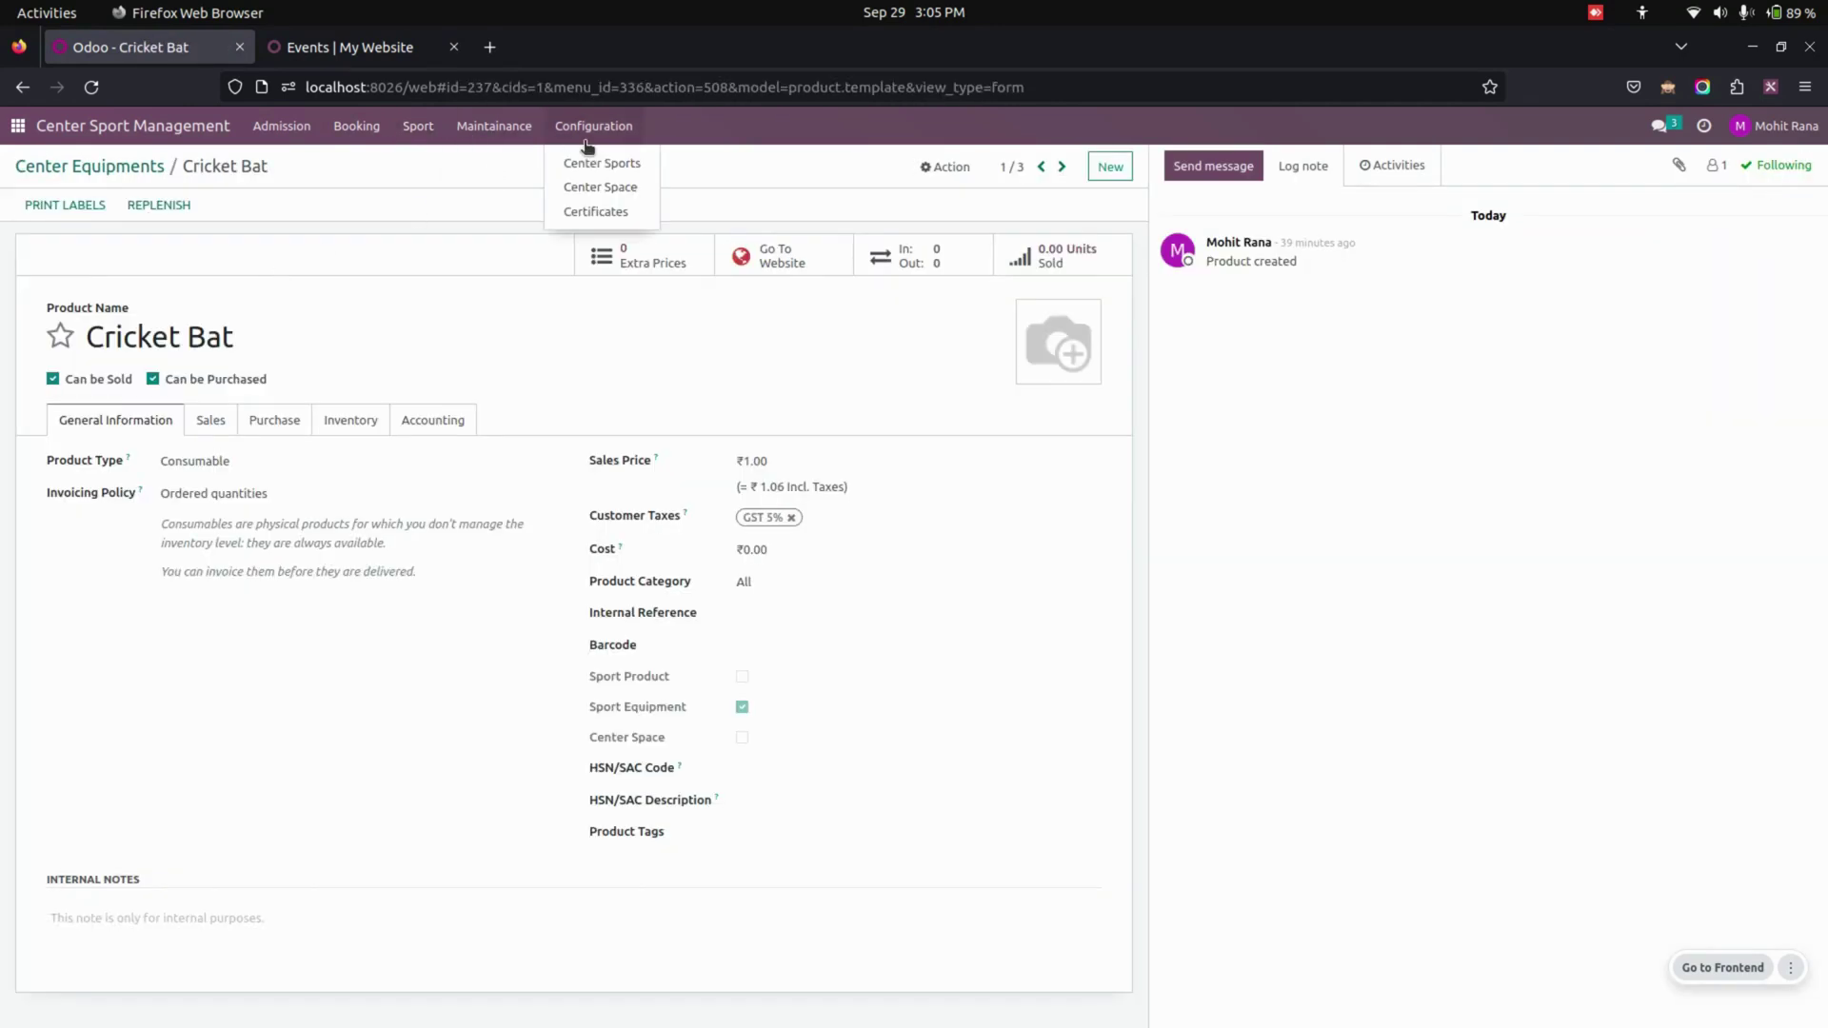
left_click(590, 159)
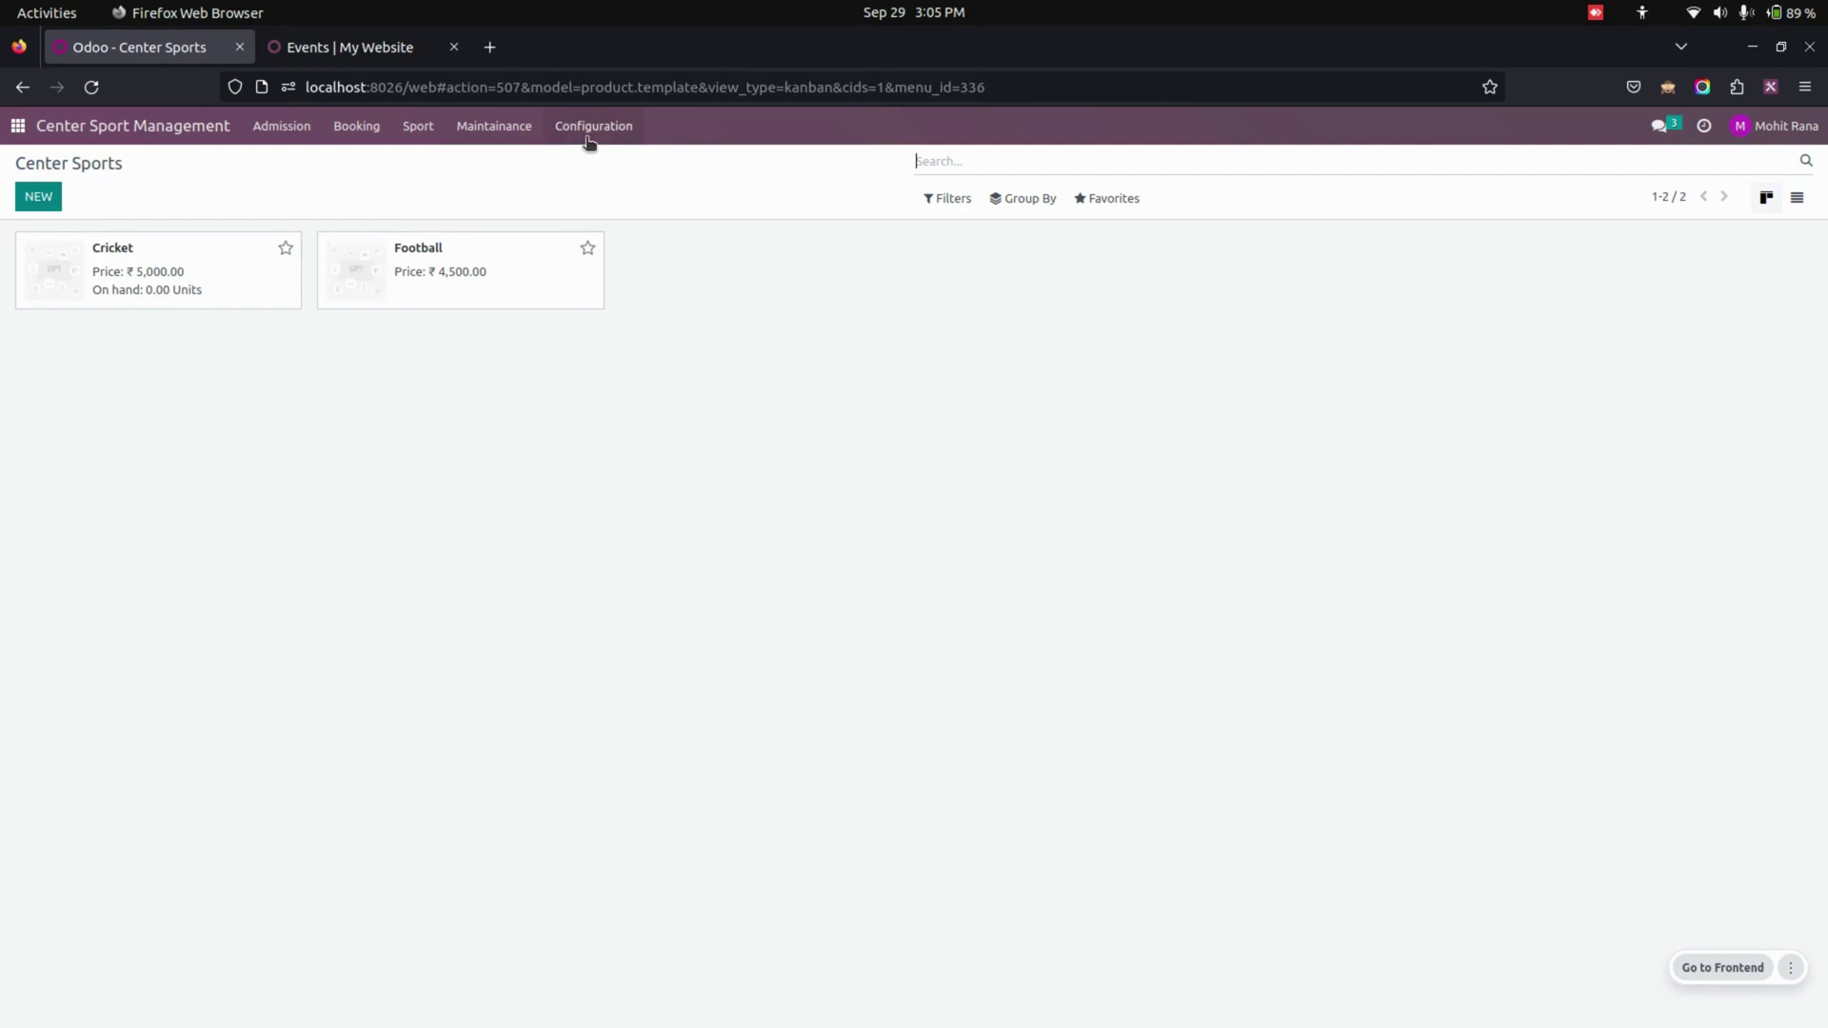
left_click(590, 135)
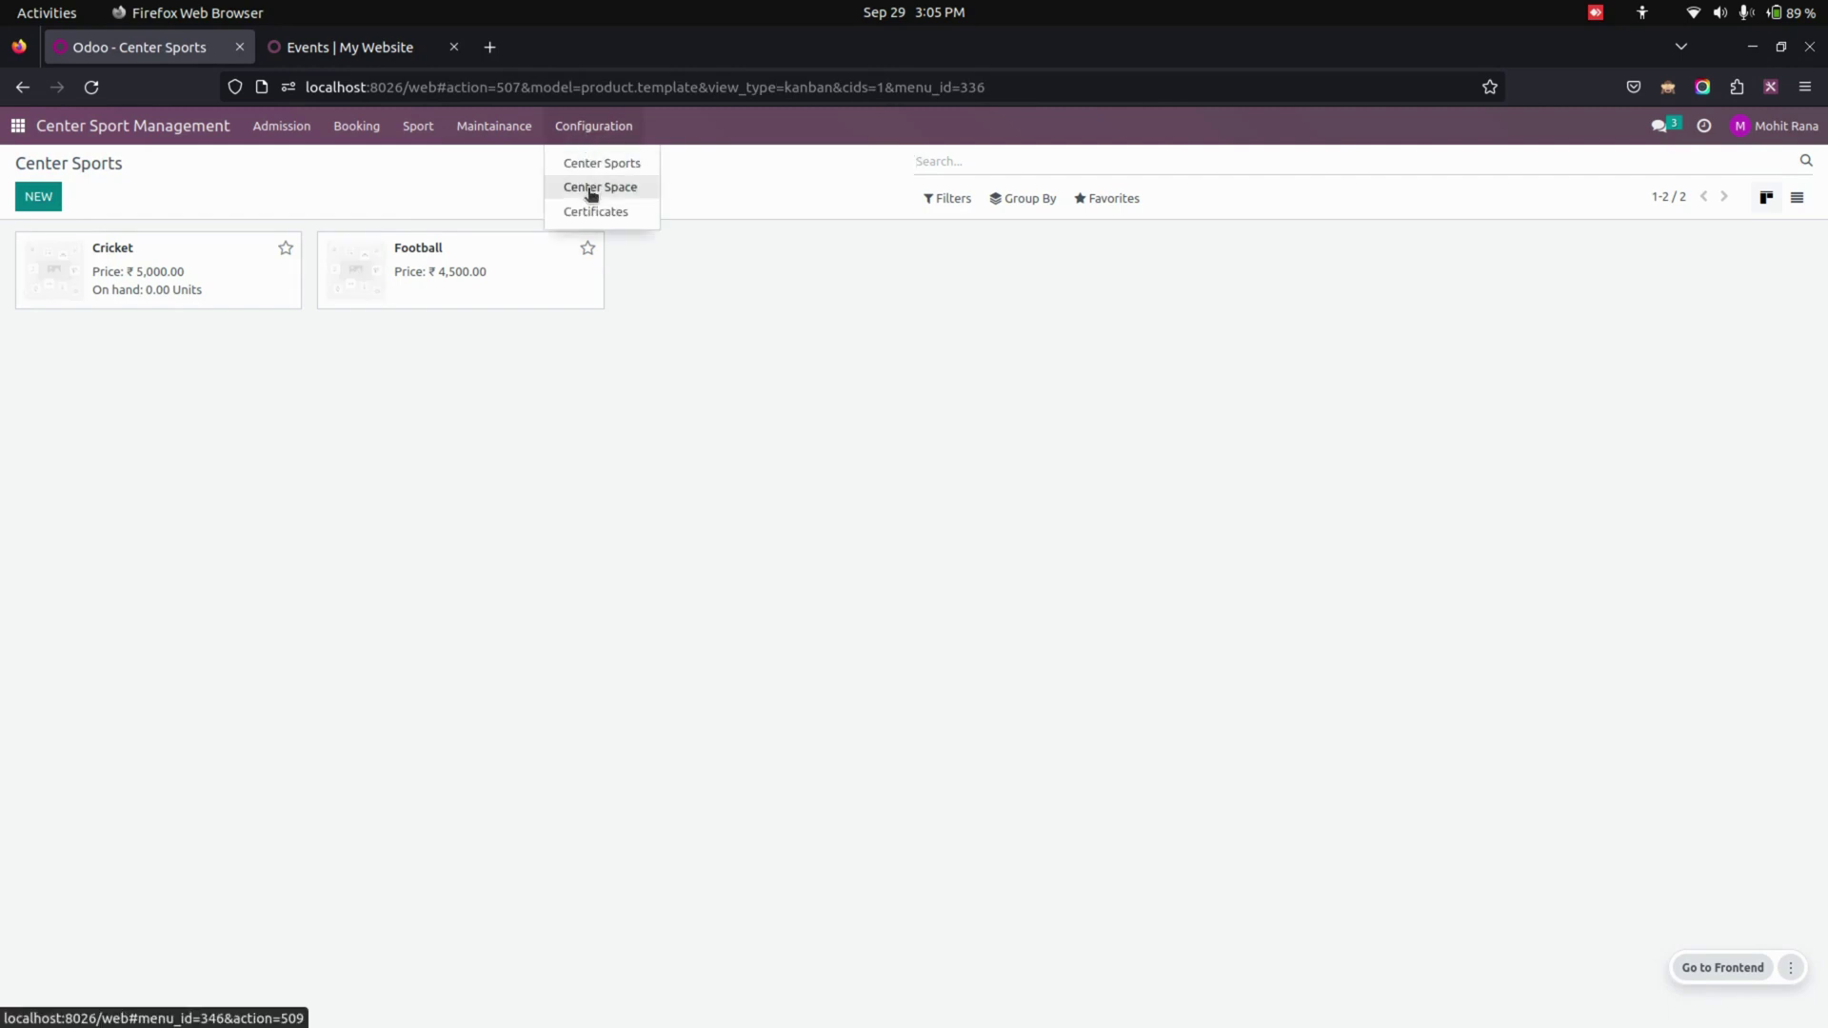
left_click(591, 186)
- Open the Cricket Certificate record from the center certificates, print its certificate as a PDF and review the document
left_click(614, 143)
left_click(613, 212)
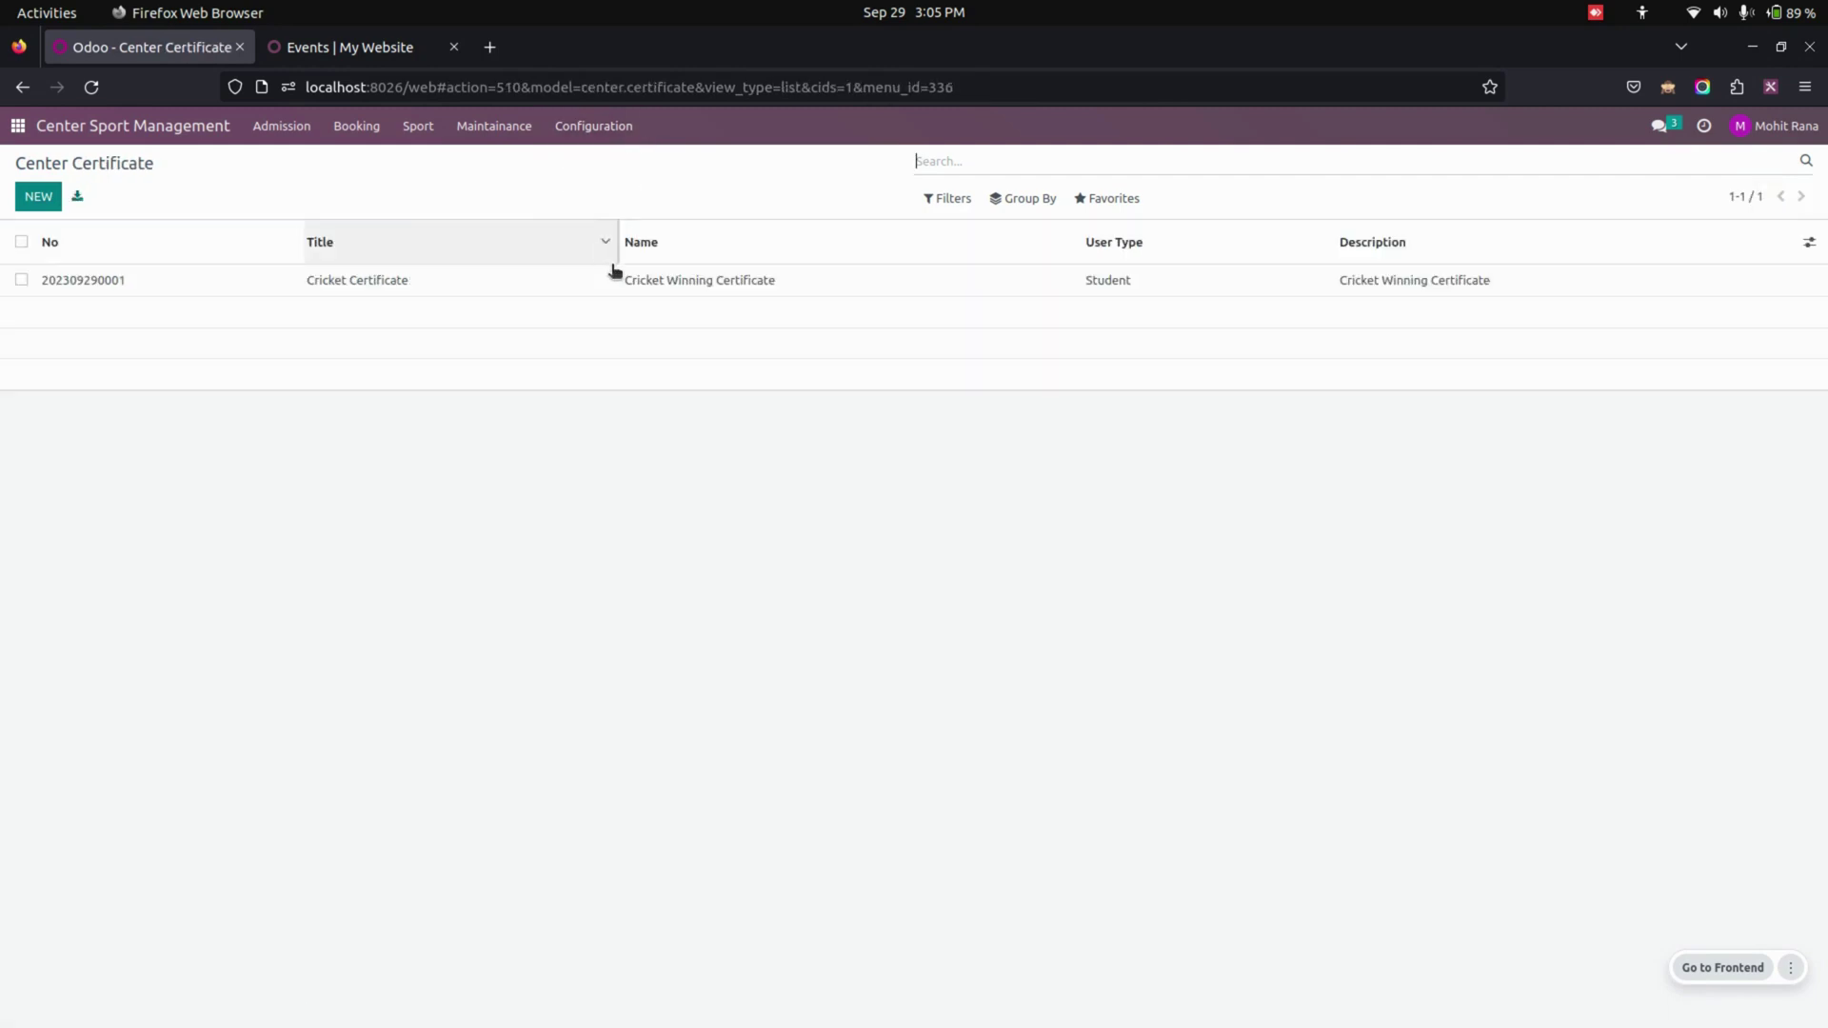
left_click(619, 284)
left_click(1561, 166)
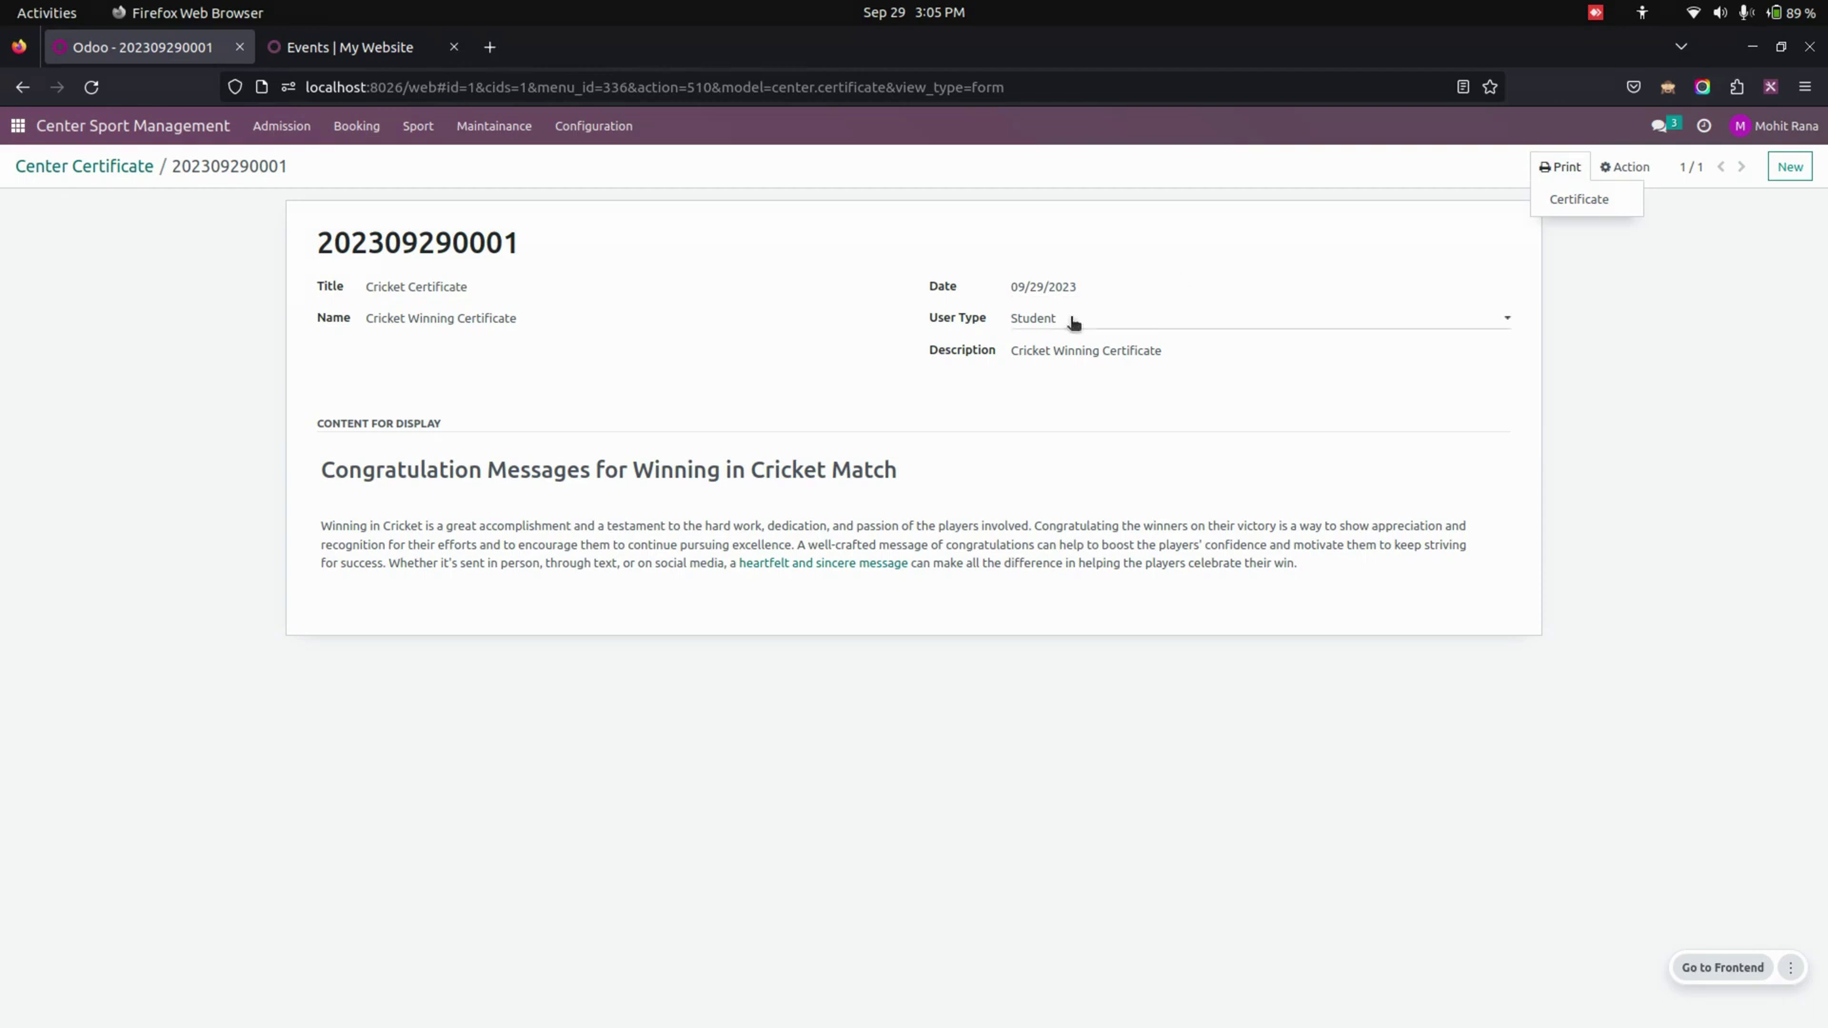
left_click(1580, 201)
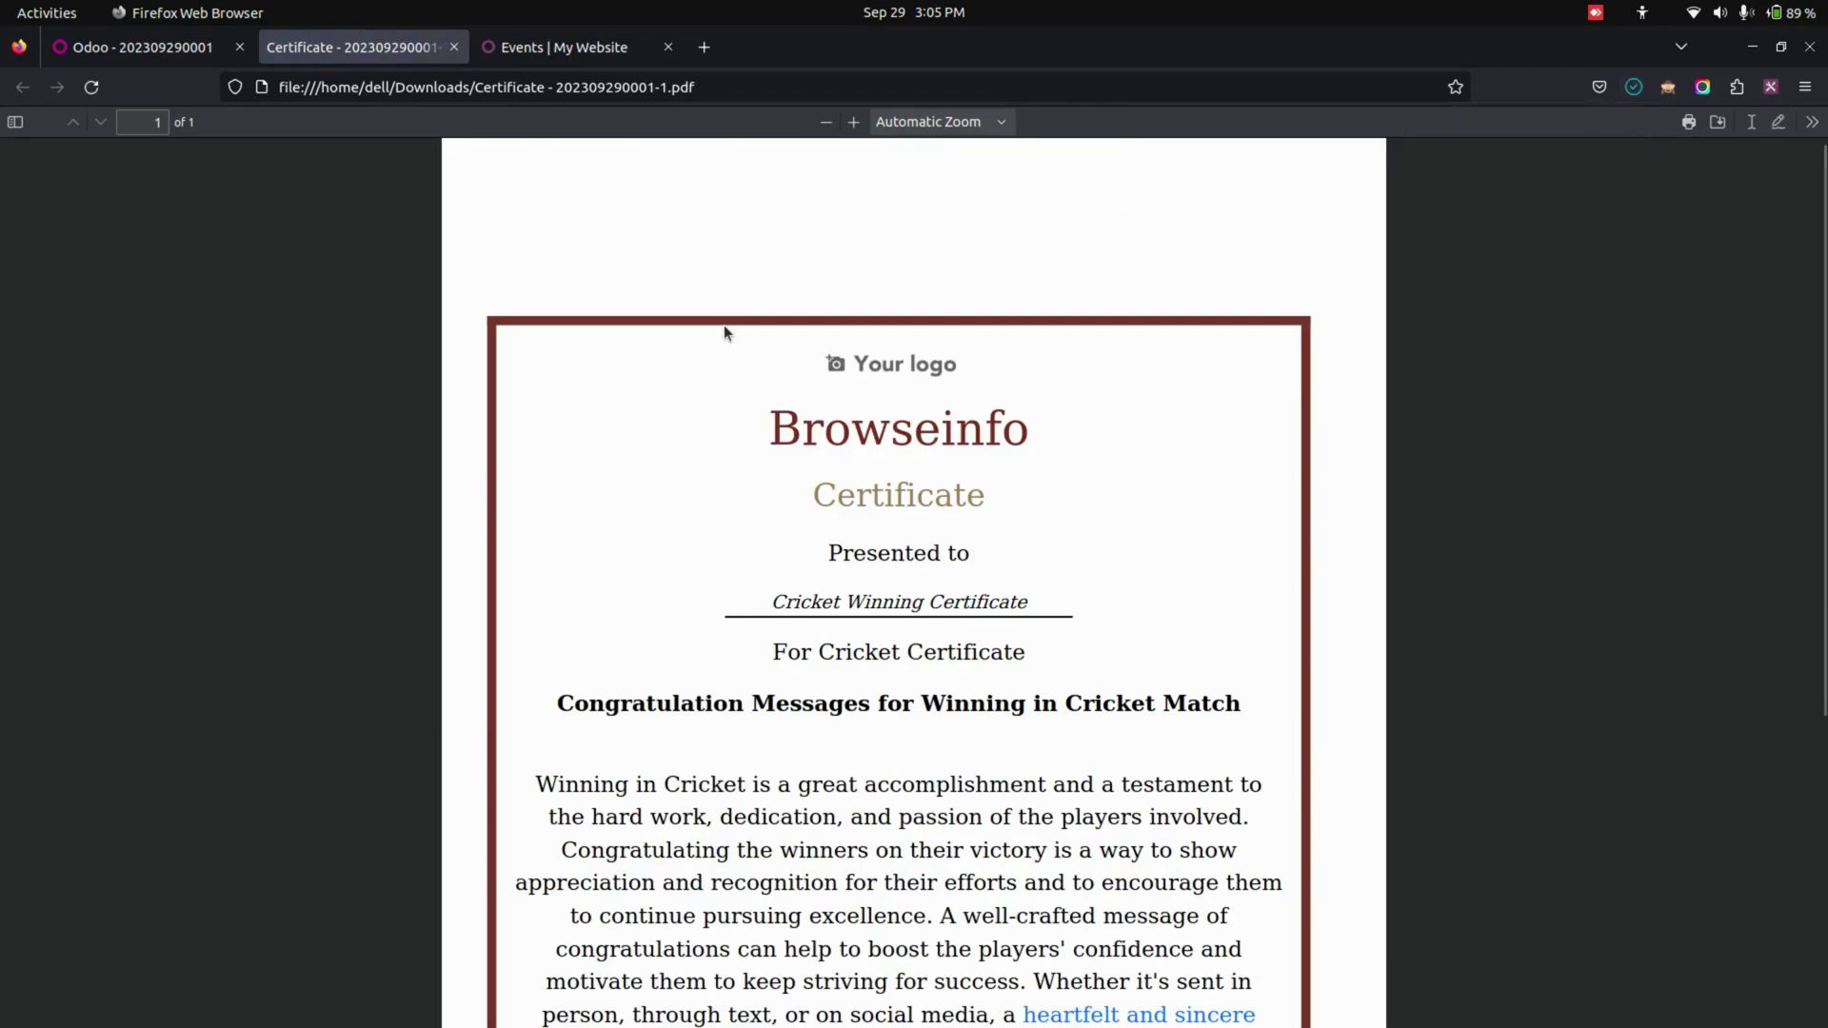
scroll(726, 332, "down", 3)
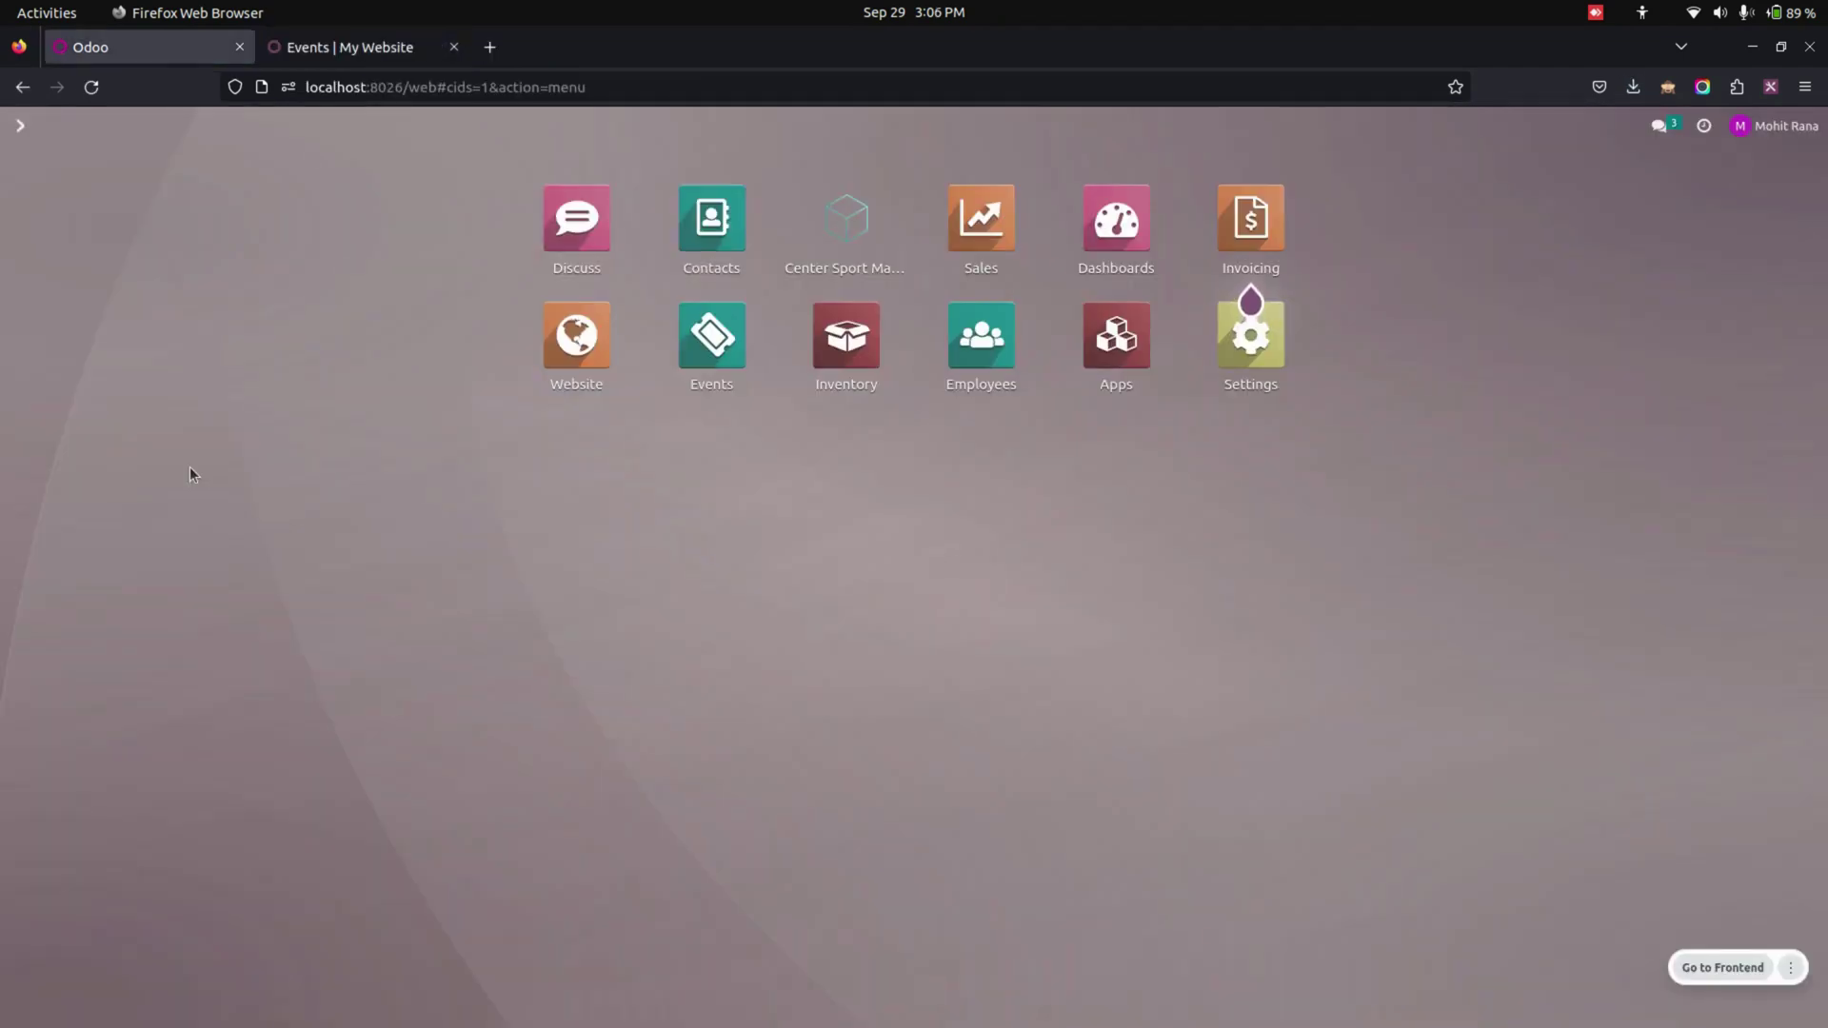